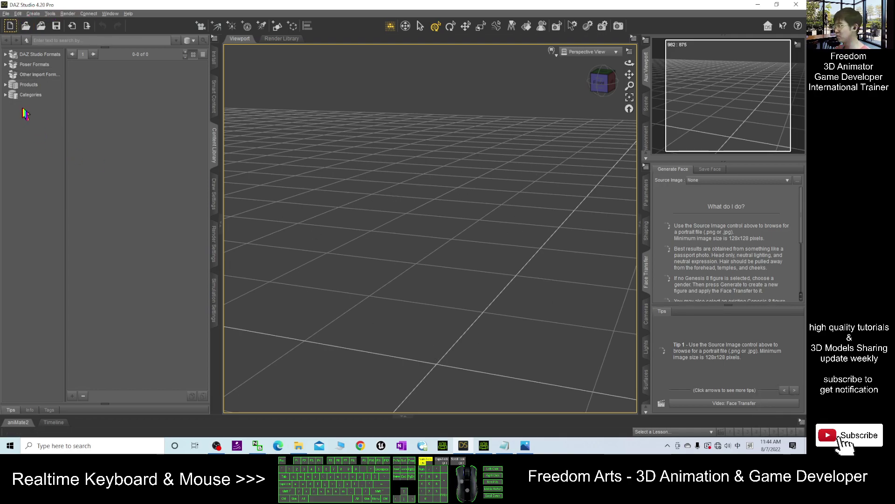
Look through the library folders under Poser Formats in the Content Library.
left_click(215, 147)
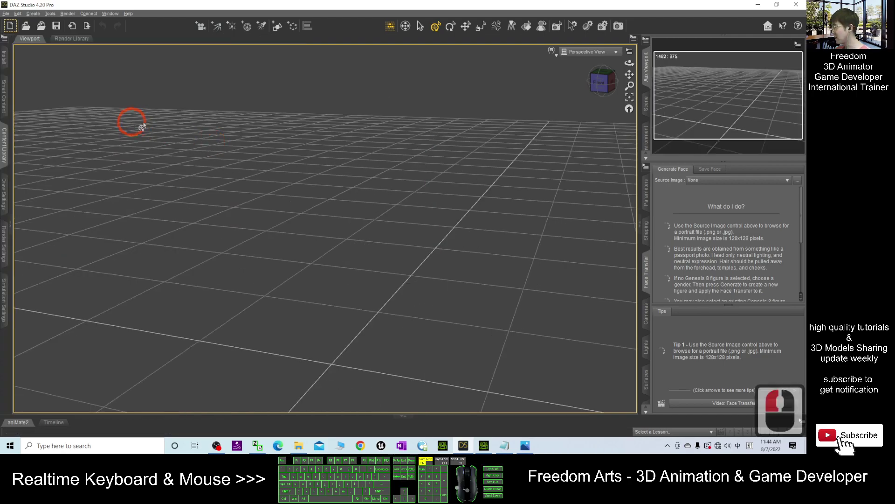
left_click(4, 139)
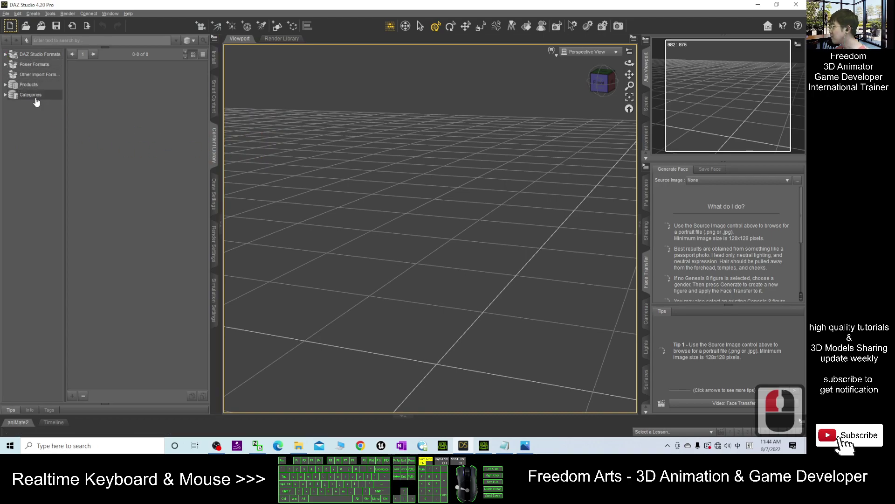
left_click(9, 56)
left_click(5, 64)
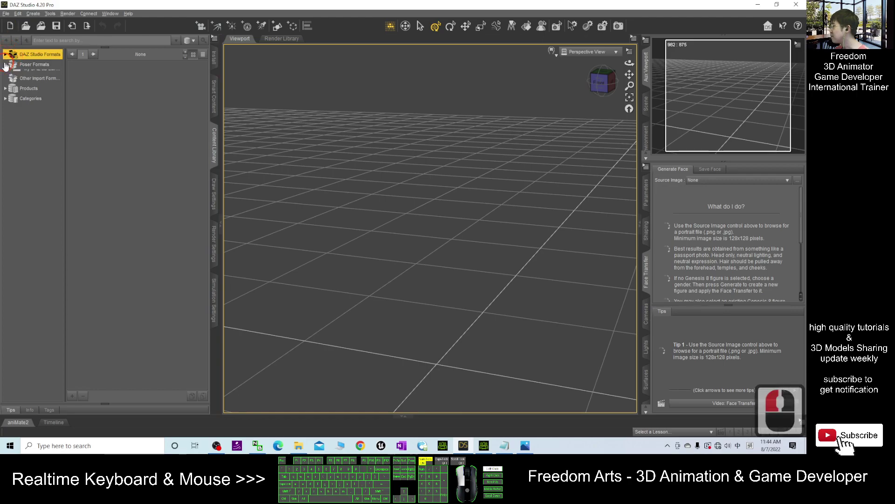
left_click(6, 64)
left_click(7, 65)
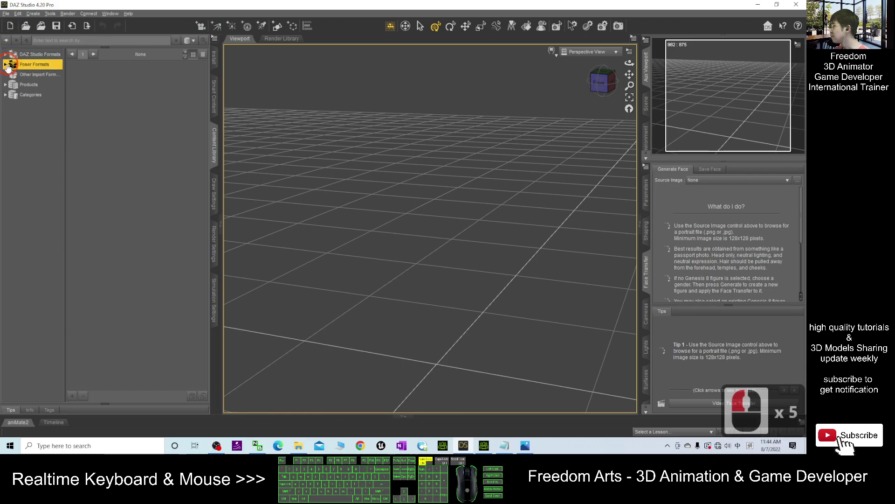
left_click(5, 64)
left_click(16, 84)
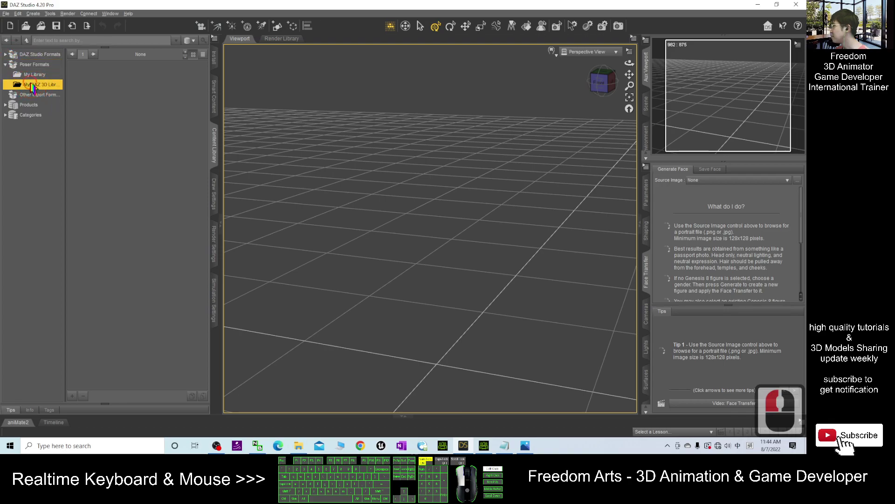
left_click(19, 75)
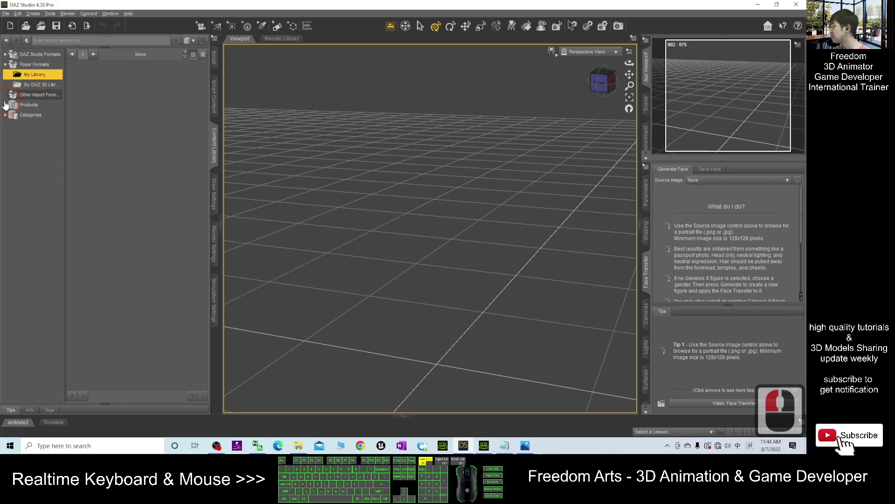
Browse the My DAZ 3D Library under DAZ Studio Formats to the Genesis 8 Female folder in People.
left_click(5, 54)
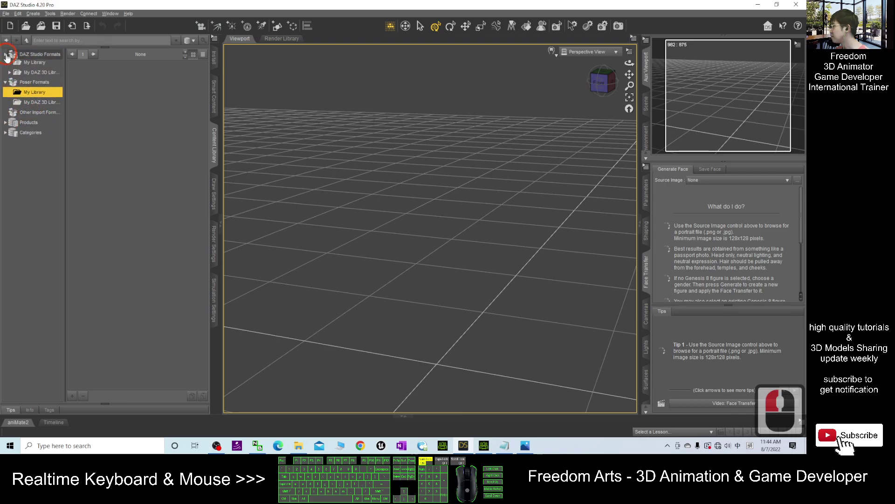
left_click(19, 74)
left_click(9, 75)
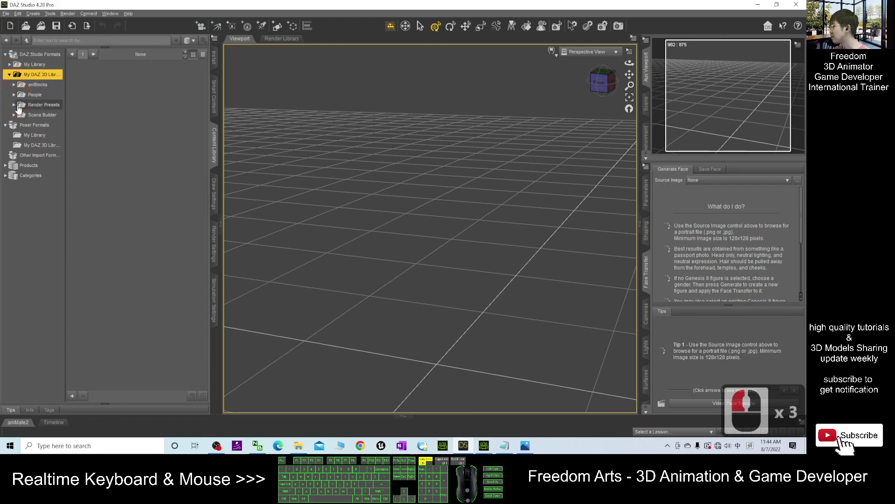
double_click(31, 95)
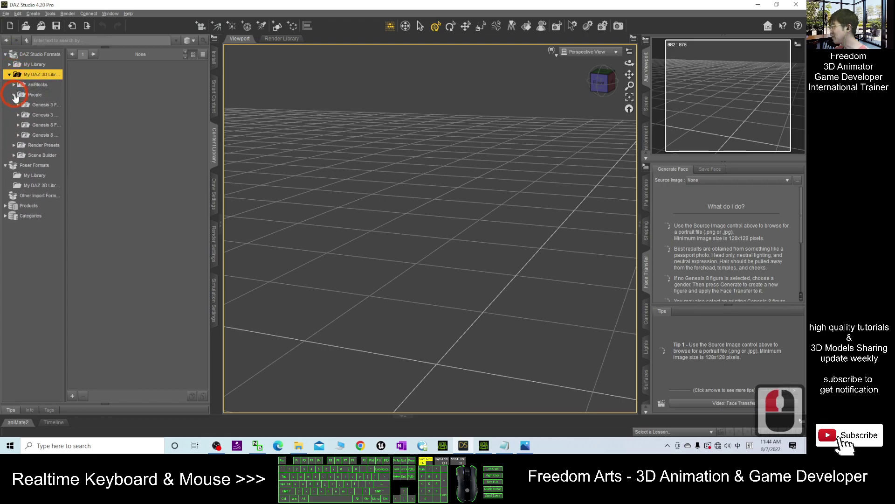
left_click(40, 135)
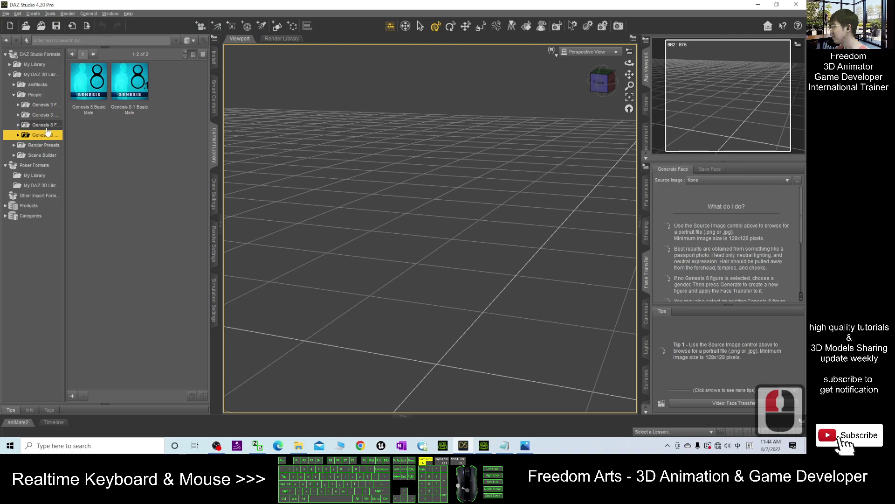
left_click(47, 125)
Load the Genesis 8.1 Basic Female figure into the empty scene.
left_click(139, 99)
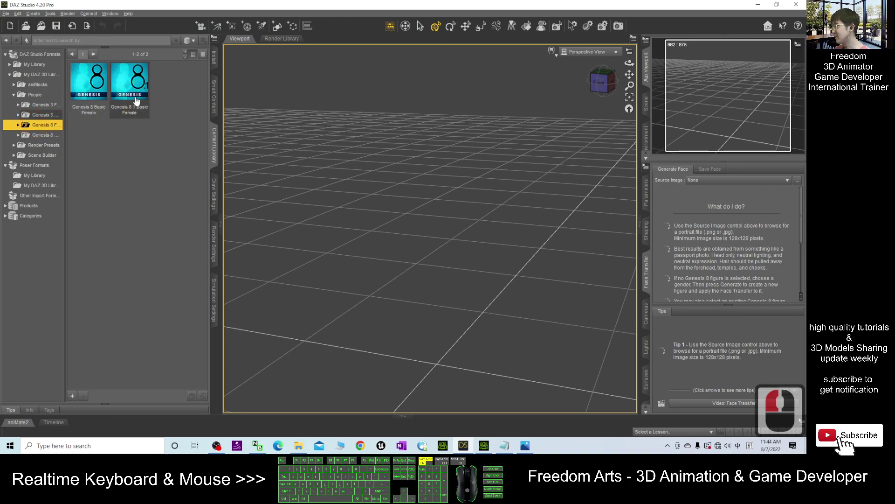
left_click_drag(133, 111, 480, 295)
left_click(525, 445)
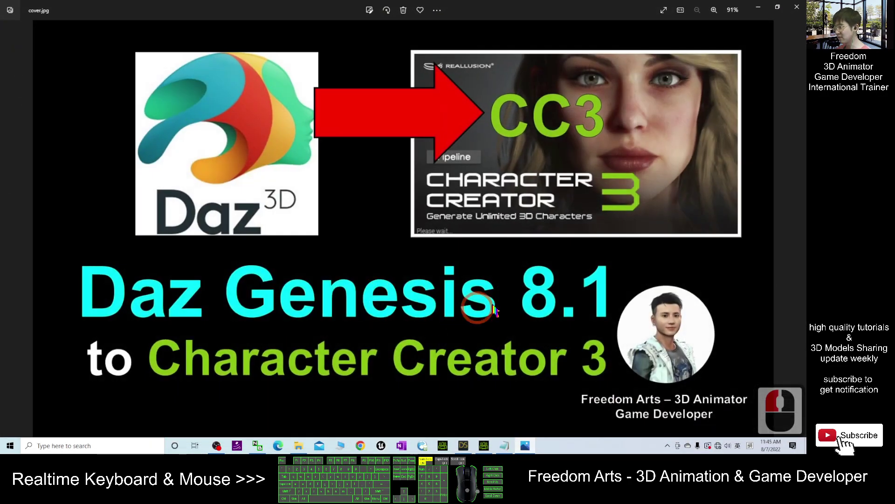
left_click(759, 9)
double_click(136, 93)
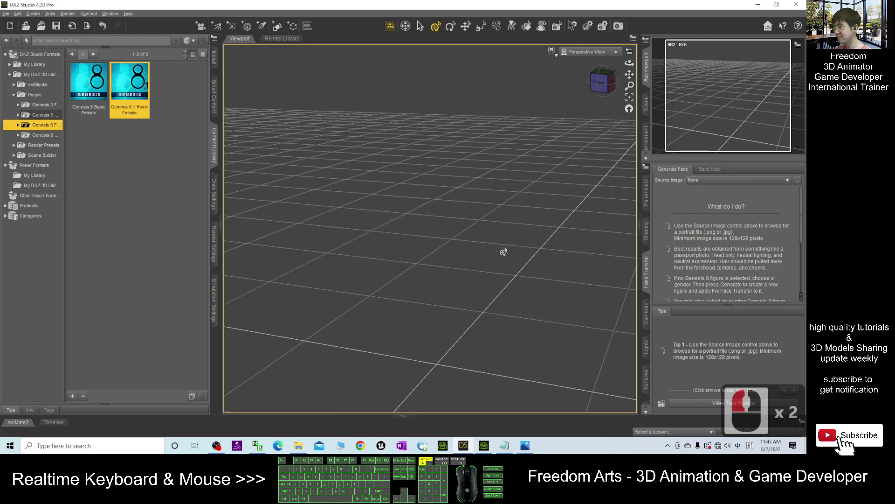
scroll(485, 188, "up", 2)
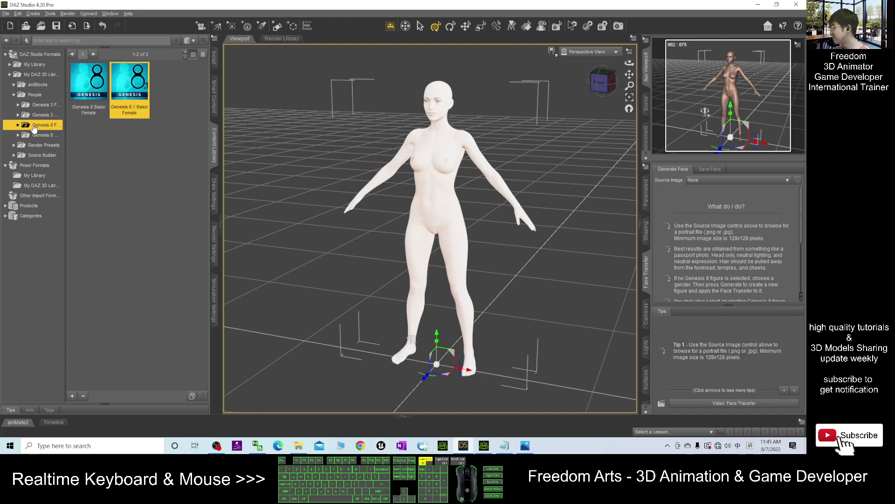
Dress the figure in the Basic Wear 02 outfit from the Genesis 8 Female clothing folder.
left_click(18, 125)
left_click(33, 145)
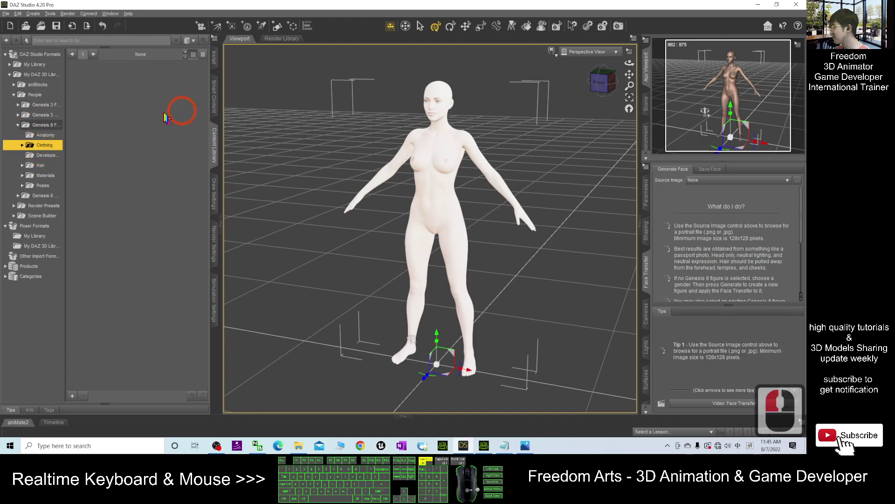
left_click(22, 145)
left_click(46, 155)
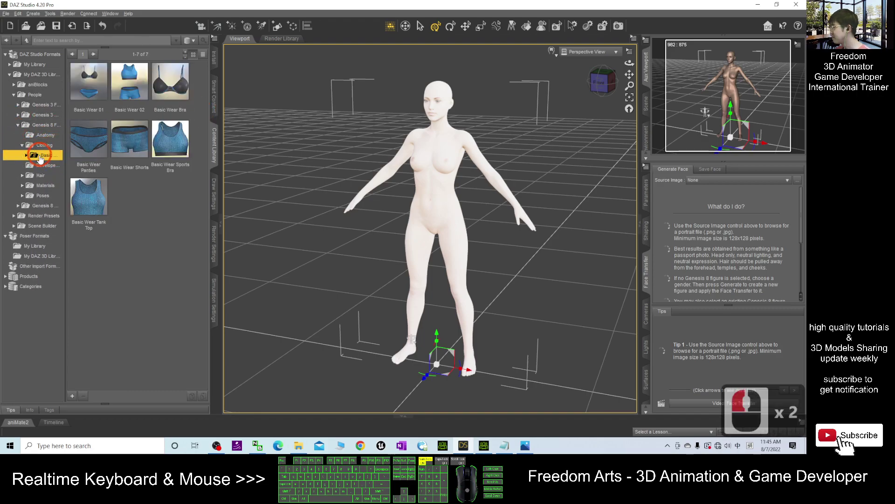
double_click(130, 83)
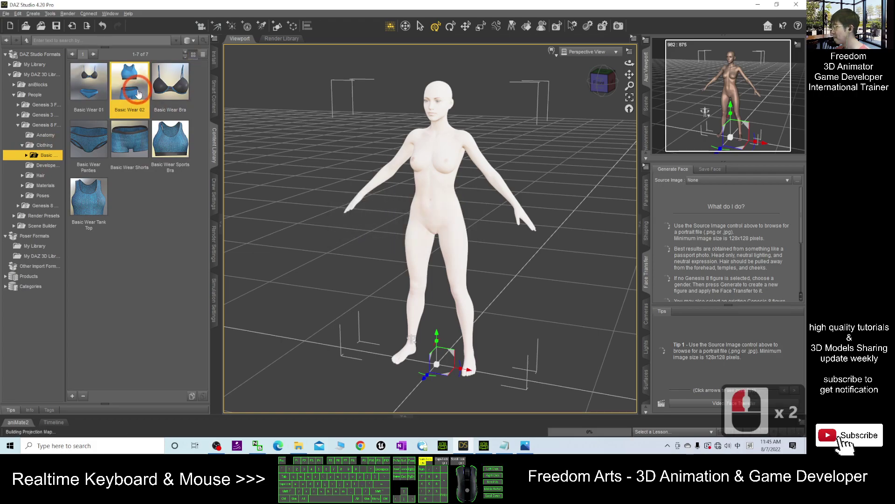
Add Toulouse Hair to the figure from the Genesis 8 Female hair folder.
left_click(38, 175)
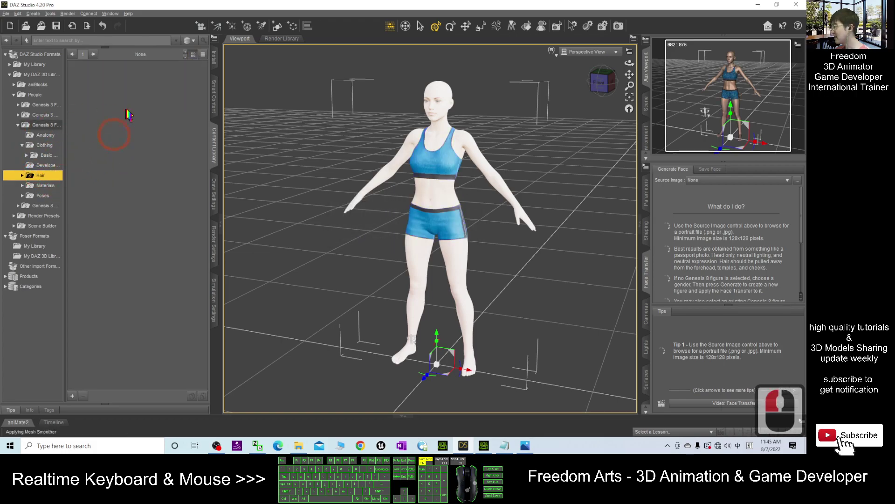
double_click(45, 177)
left_click(46, 186)
double_click(89, 86)
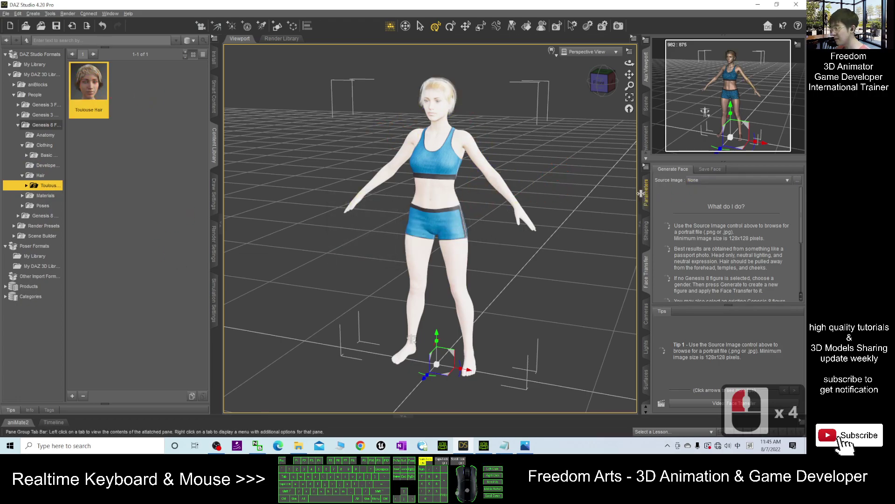
scroll(544, 248, "down", 1)
scroll(510, 257, "up", 2)
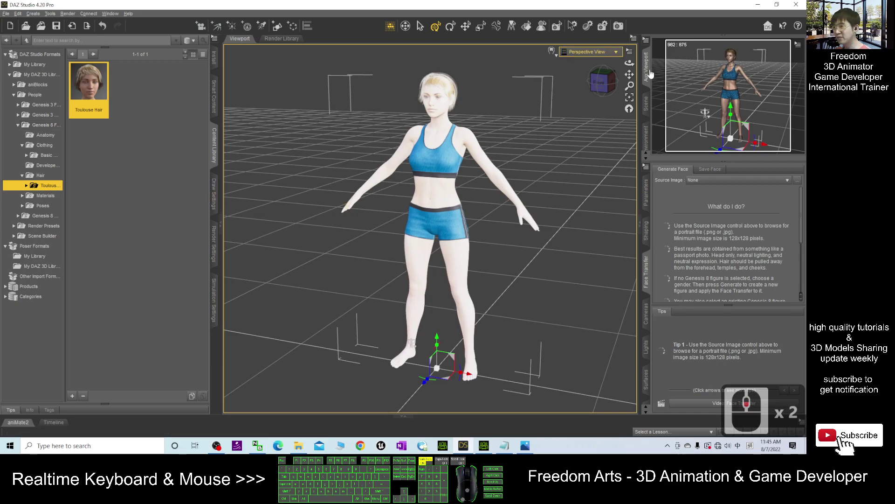
Delete the Genesis 8.1 Female Tear and Genesis 8.1 Female Eyelashes nodes from the scene.
left_click(645, 103)
left_click(673, 65)
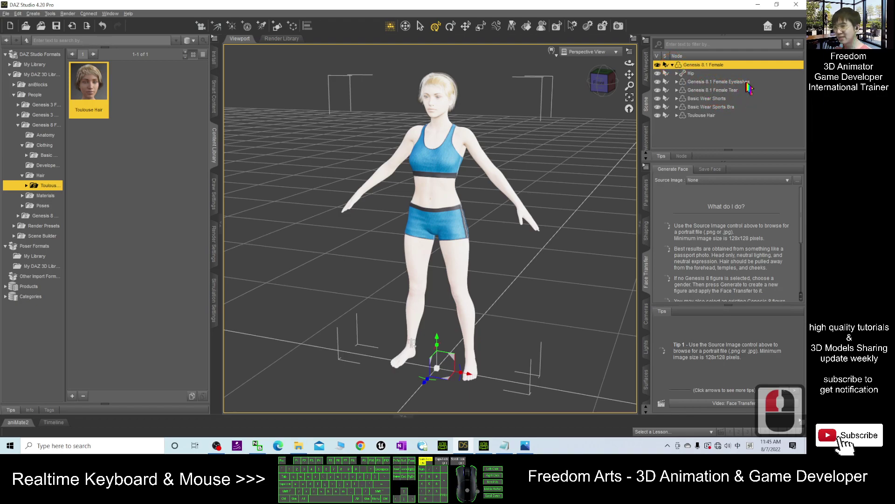
double_click(721, 83)
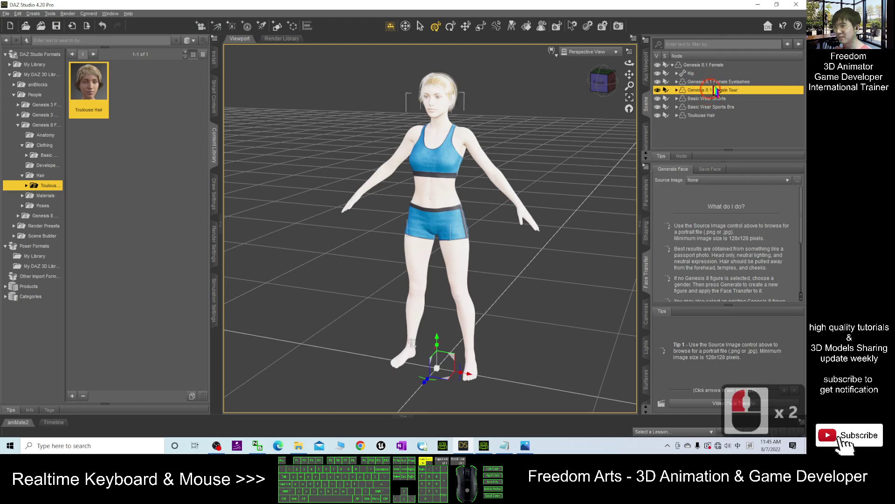
left_click(744, 82)
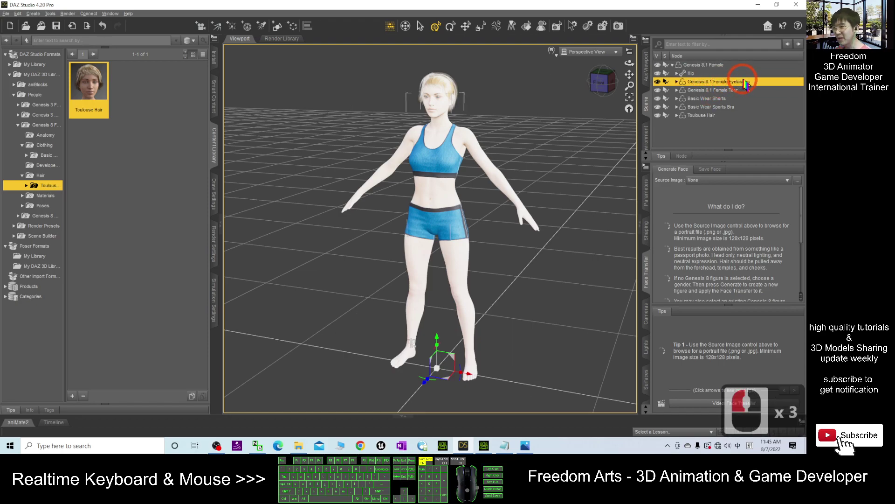
left_click(721, 91)
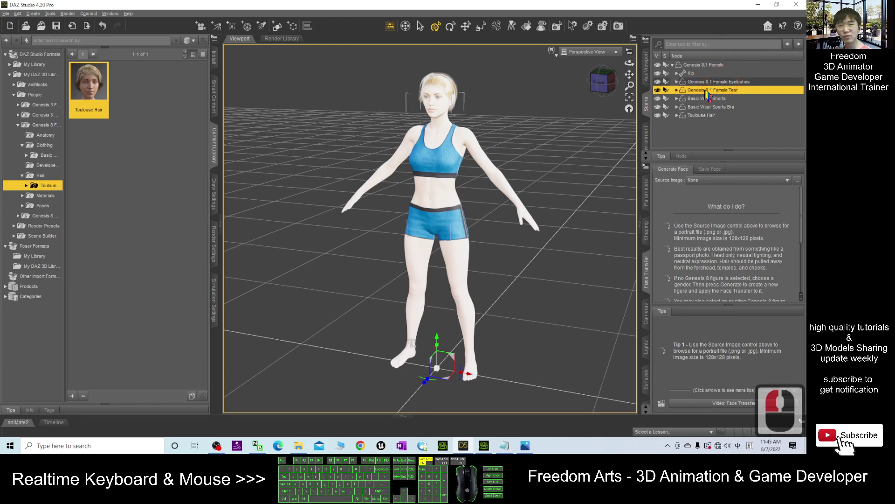
double_click(713, 89)
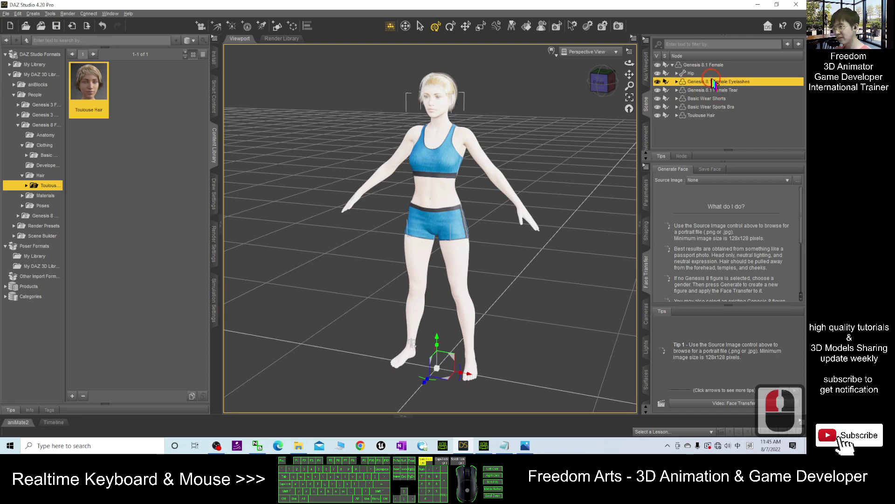
key("Delete")
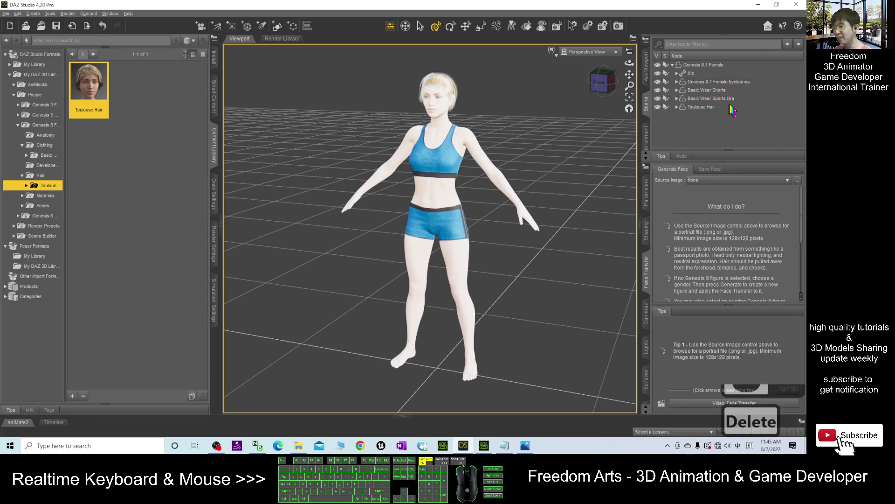
left_click(709, 85)
key("Delete")
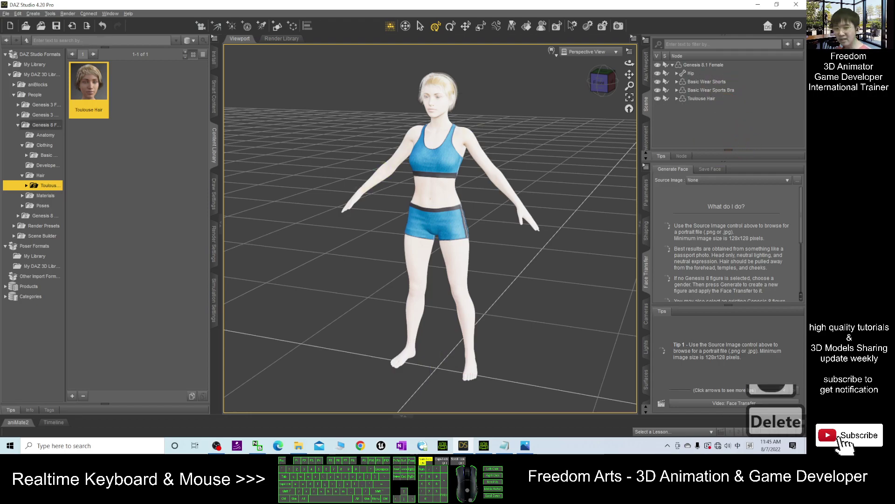
left_click(262, 219)
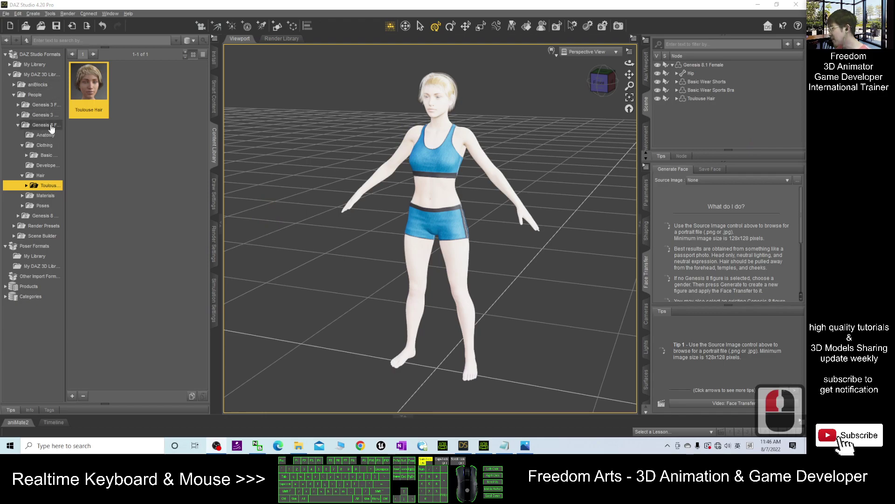
Widen the library folder list and load Genesis 8 Female Eyelashes from the Anatomy folder.
left_click_drag(65, 134, 92, 134)
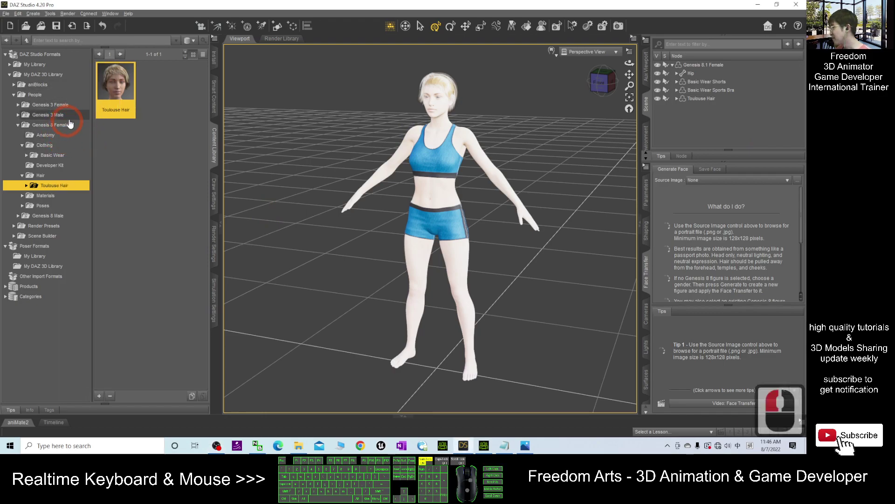
left_click(54, 135)
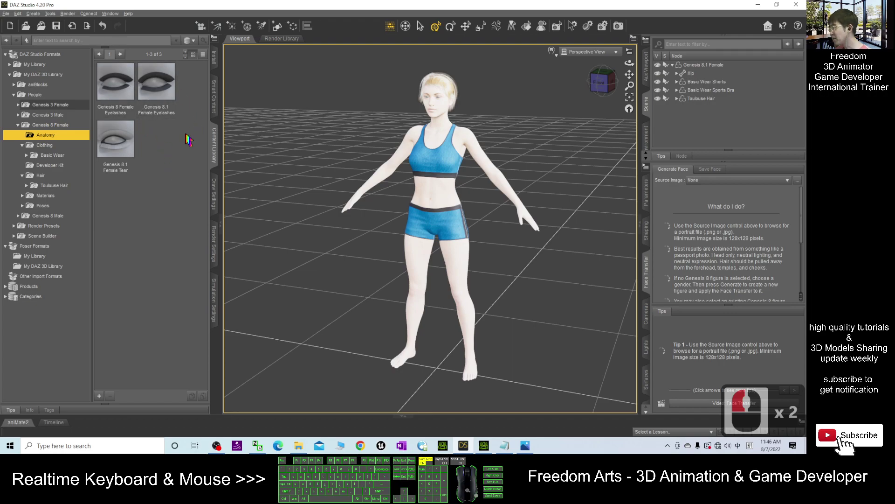
double_click(117, 90)
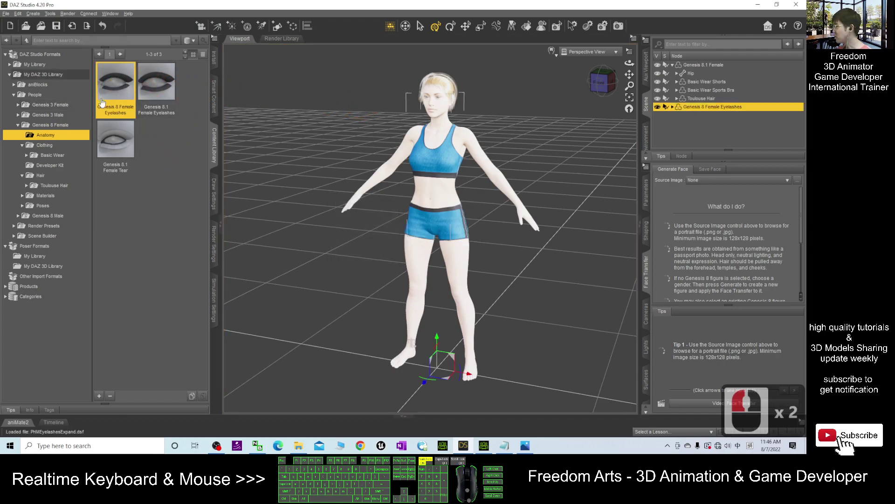
Apply the Base MAT Eyelashes Iray preset from the Genesis 8 Female Base Materials folder to the figure's eyelashes.
left_click(20, 196)
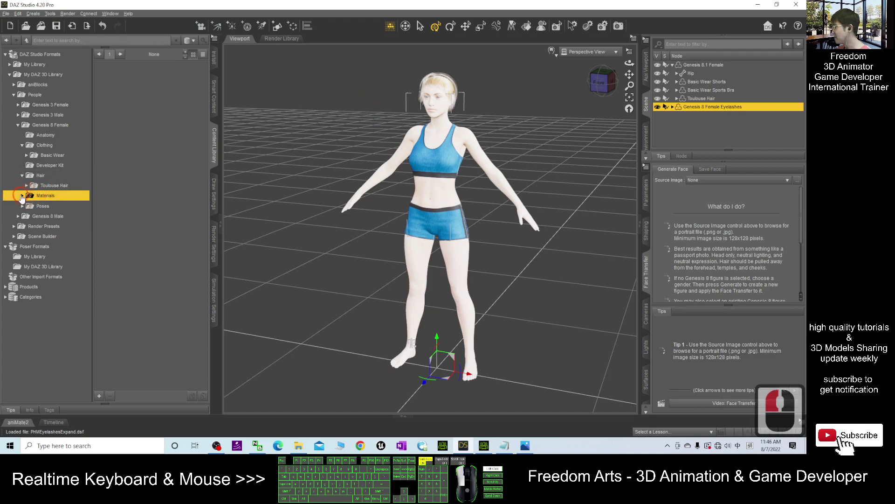
left_click(21, 196)
double_click(29, 207)
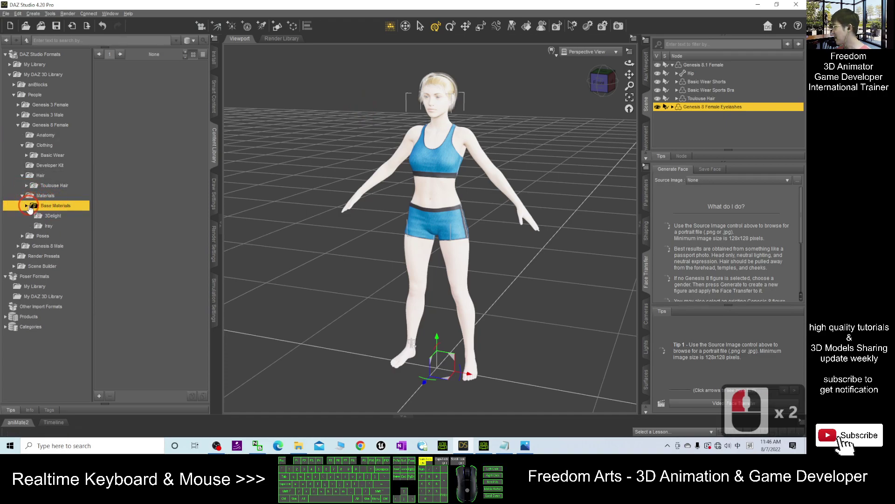
double_click(48, 226)
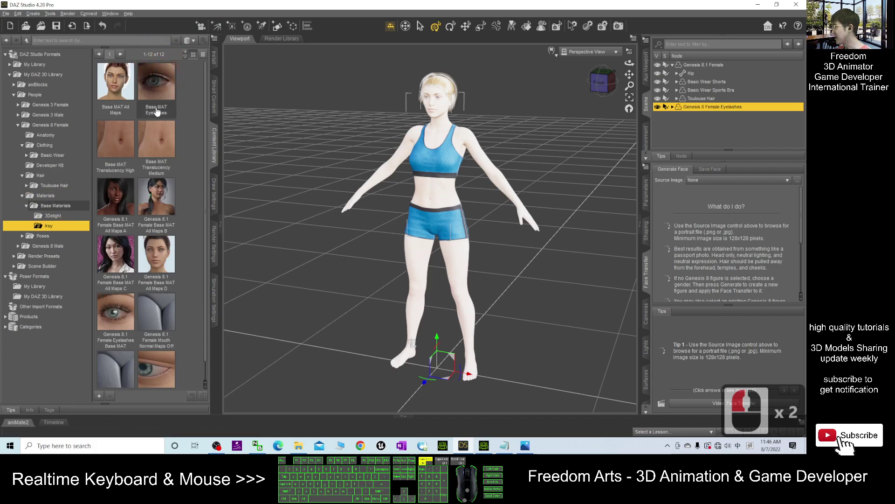
left_click_drag(155, 117, 439, 87)
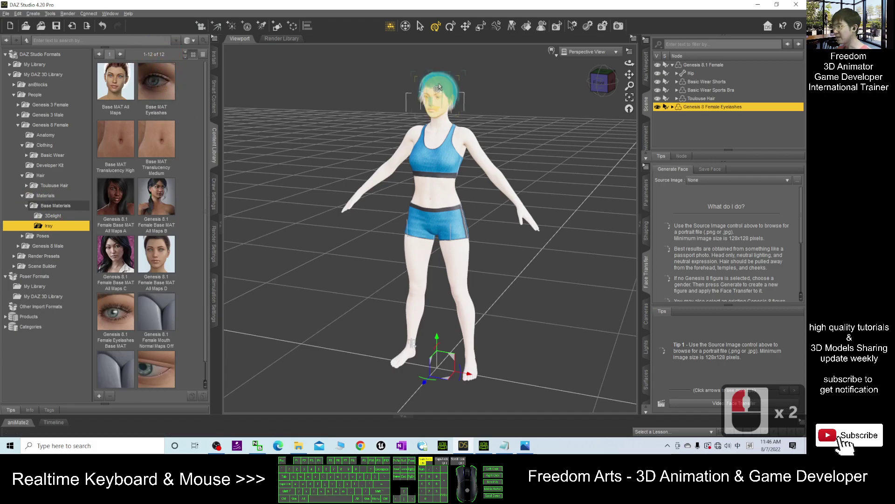
left_click(441, 91)
left_click(440, 106)
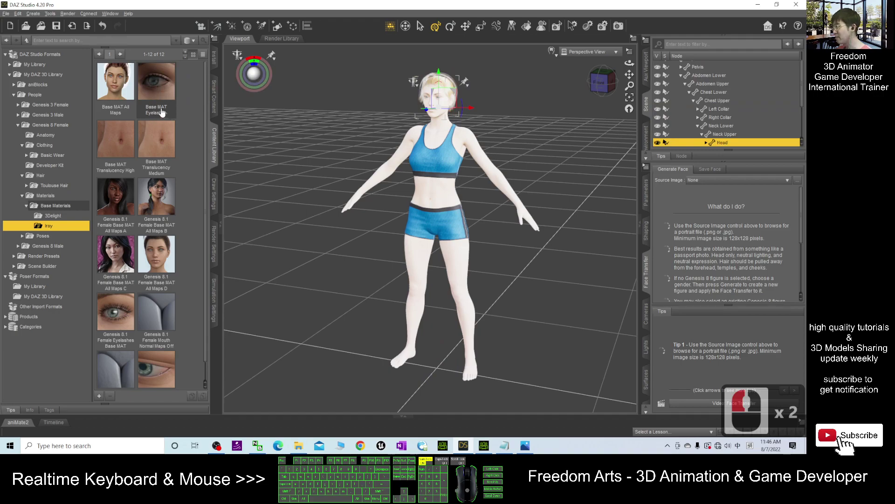
left_click(156, 87)
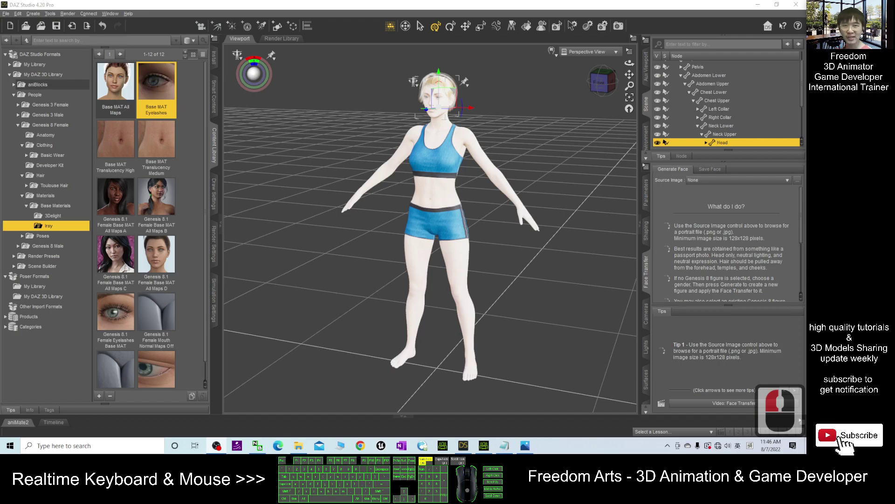
Switch to notes.txt in Notepad and review the Apply A-Pose instructions for CC3.
key("alt+Tab")
left_click_drag(234, 45, 443, 43)
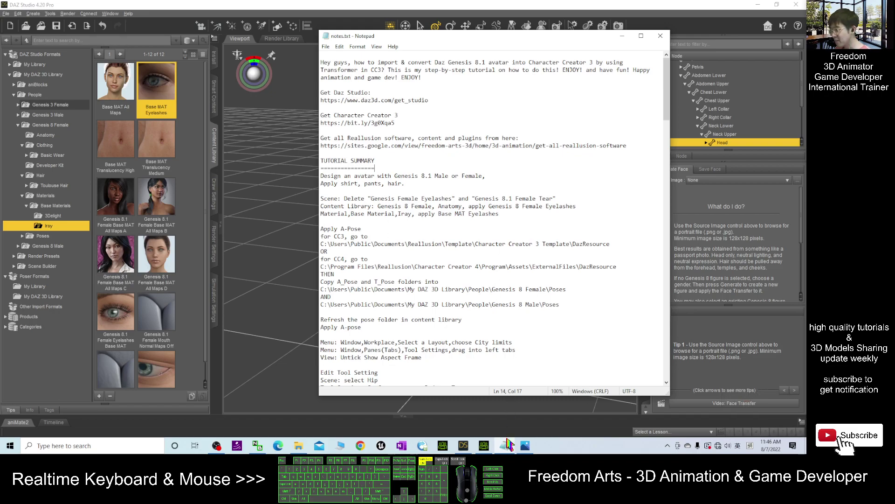
left_click(525, 445)
left_click(711, 86)
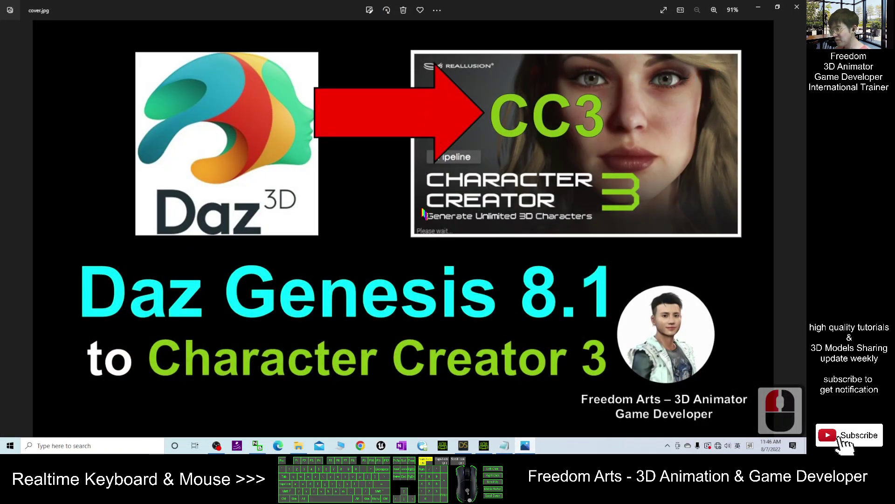
left_click(757, 7)
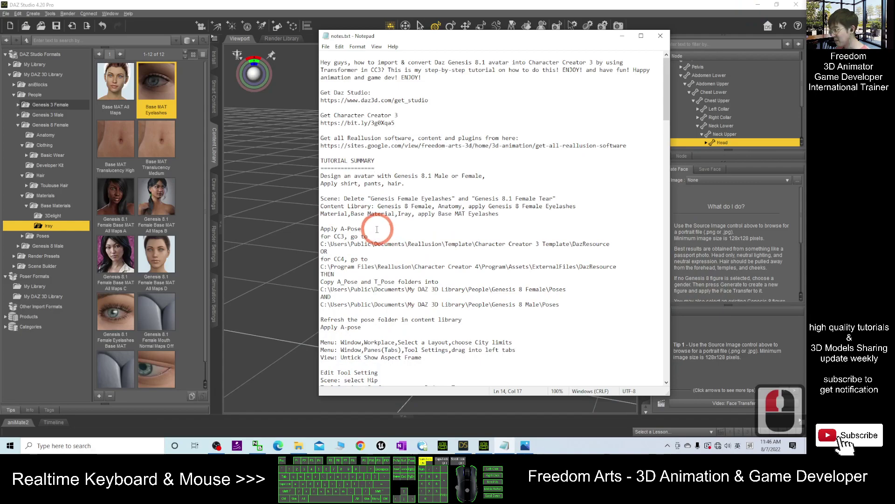
left_click(338, 236)
left_click(337, 235)
left_click(358, 231)
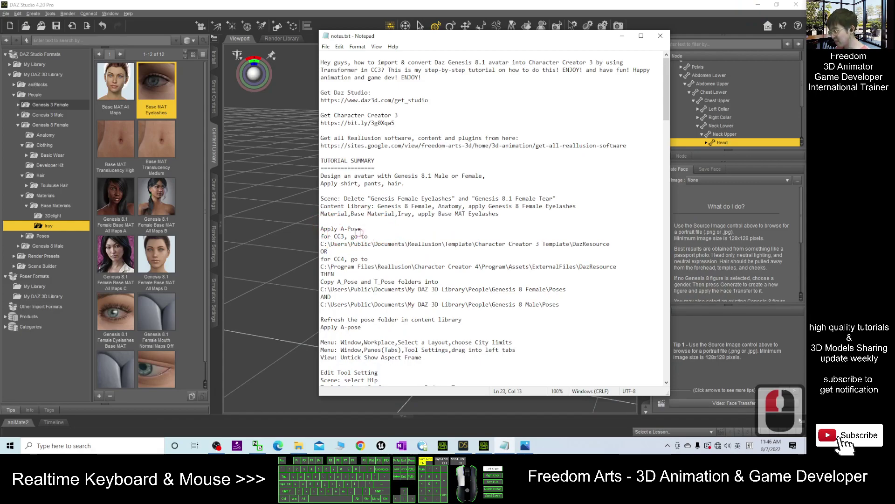
left_click(341, 228)
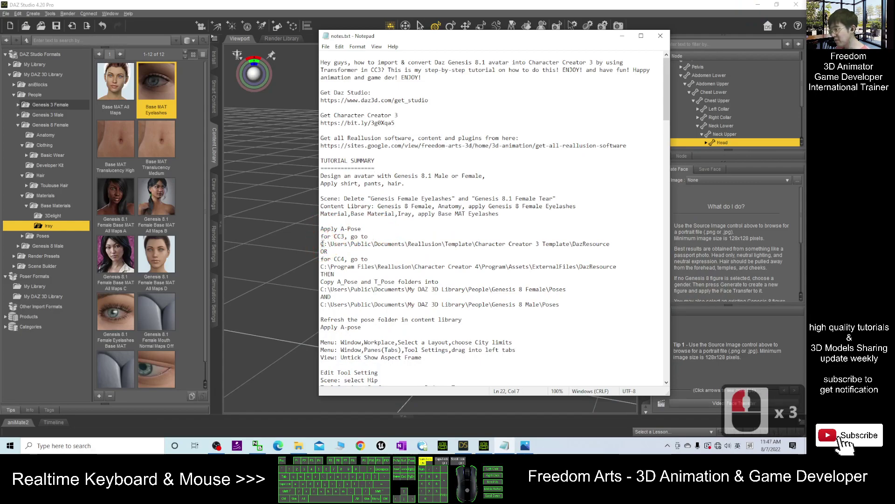
Copy the CC3 DazResource folder path from the notes and open that folder in a new File Explorer window.
left_click_drag(321, 243, 614, 244)
right_click(543, 244)
left_click(565, 273)
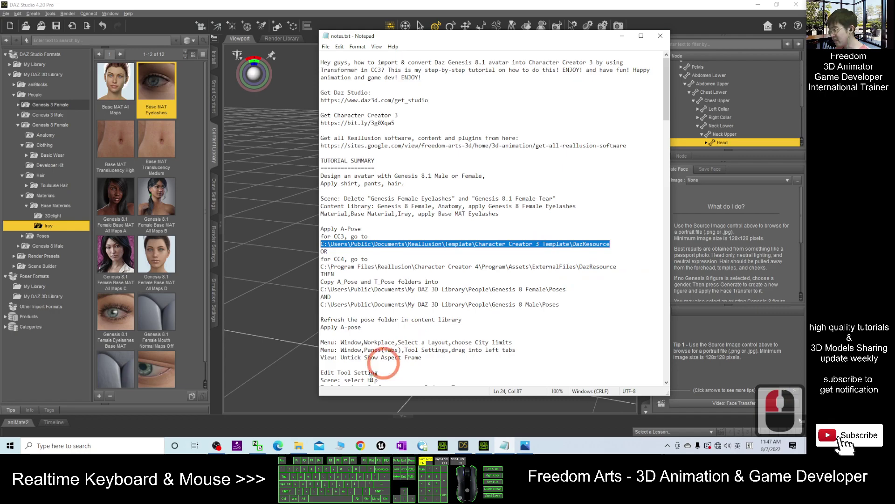
right_click(298, 447)
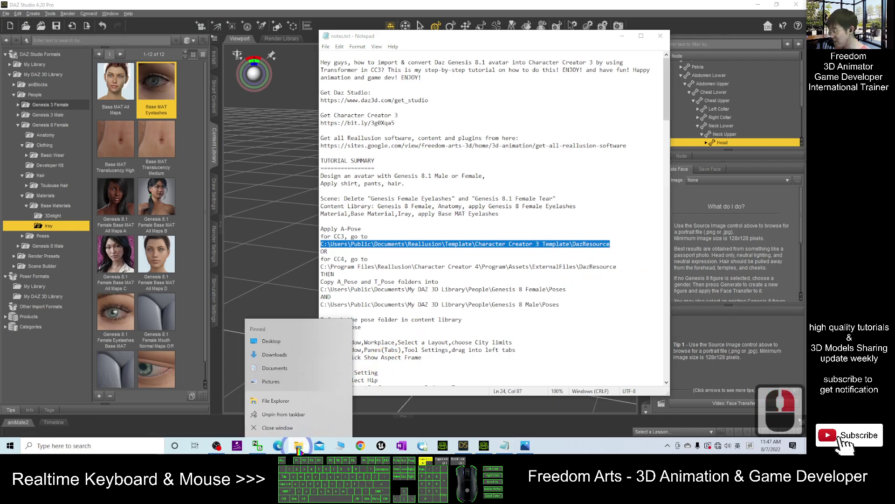
left_click(280, 401)
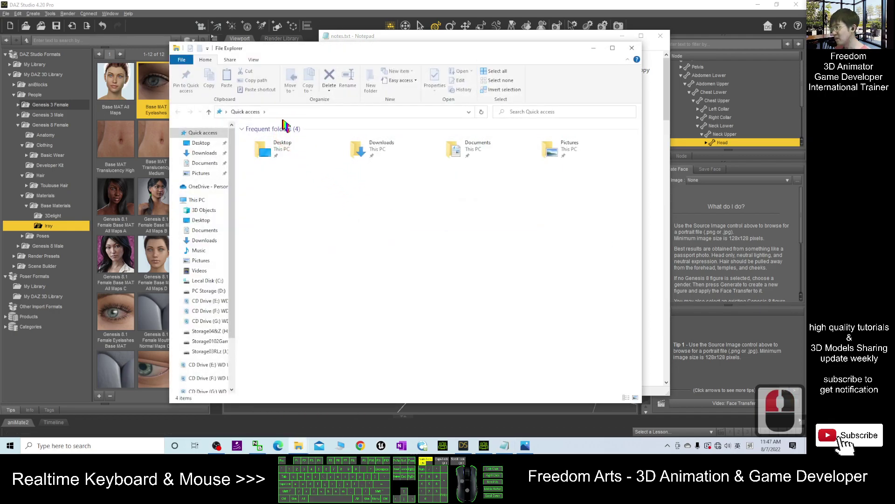
left_click(286, 112)
key("ctrl+v")
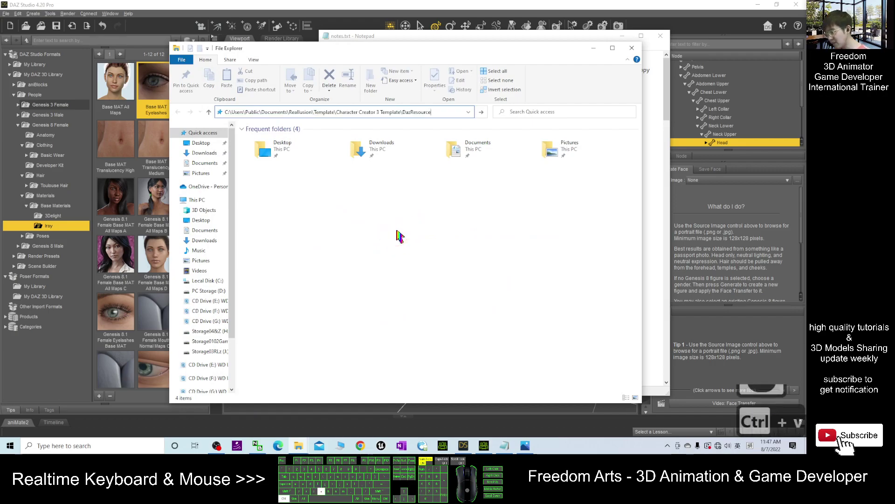
key("Return")
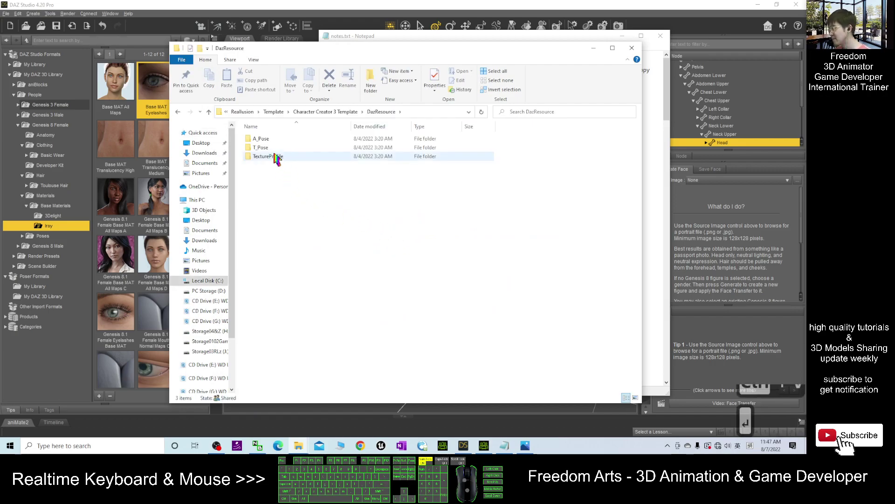
Select the A_Pose and T_Pose folders inside DazResource.
left_click(263, 139)
left_click(263, 146)
left_click(260, 139)
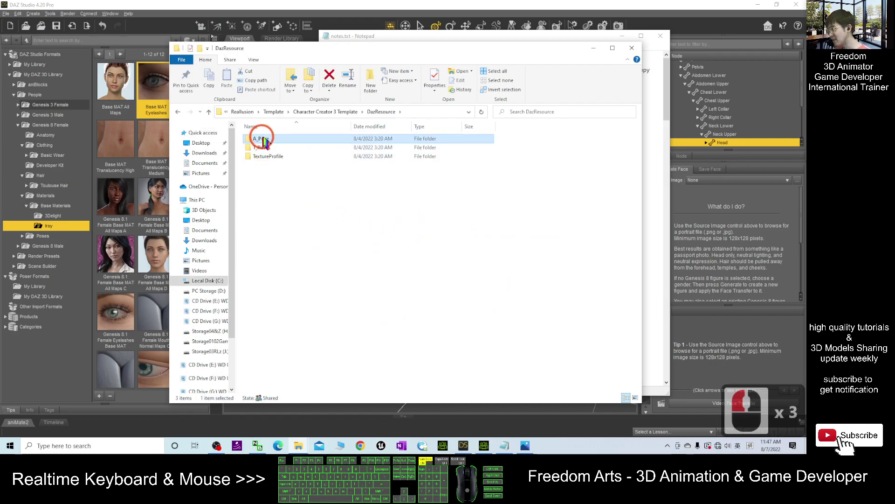
left_click(256, 140)
left_click(270, 140)
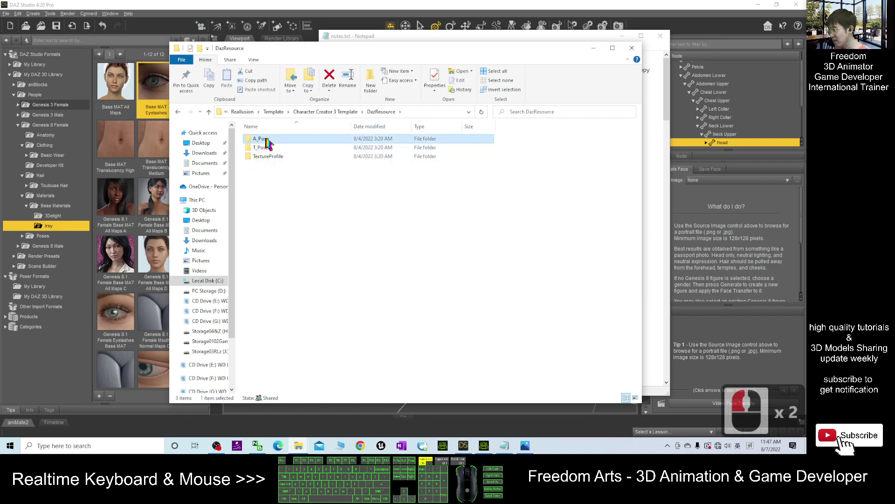
left_click(508, 140)
left_click_drag(508, 142, 447, 154)
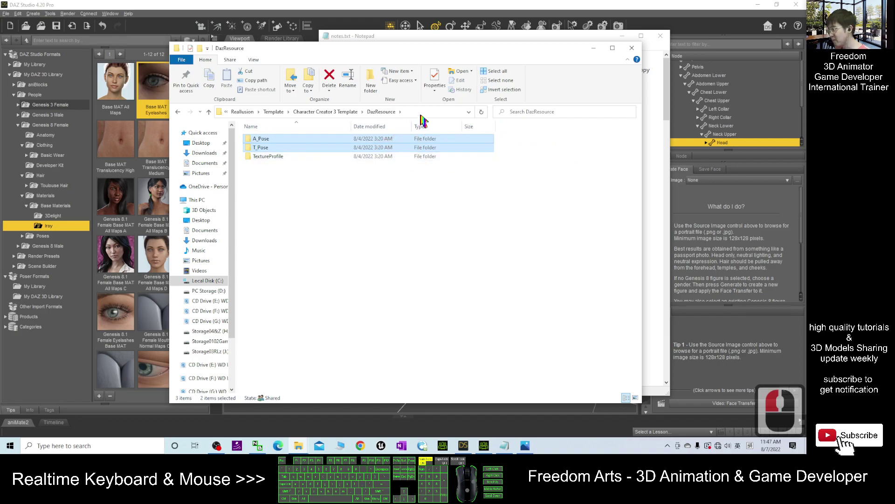
Open the Genesis 8 Female Poses path from the notes in a second File Explorer window and place it beside DazResource.
left_click_drag(458, 53, 377, 63)
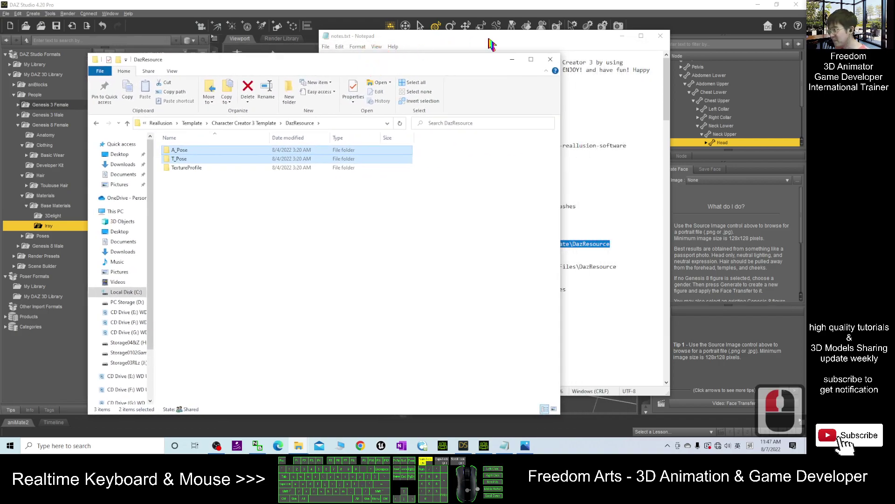
left_click(487, 40)
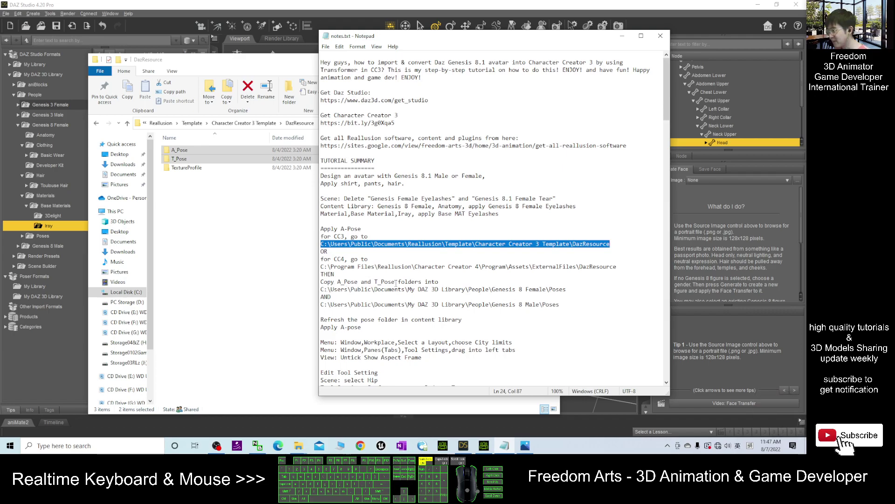
left_click_drag(322, 289, 580, 289)
right_click(551, 293)
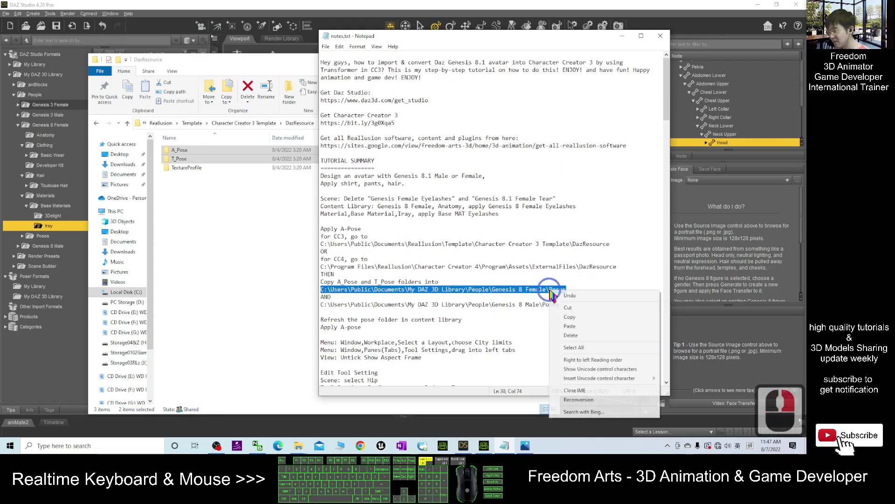
left_click(570, 316)
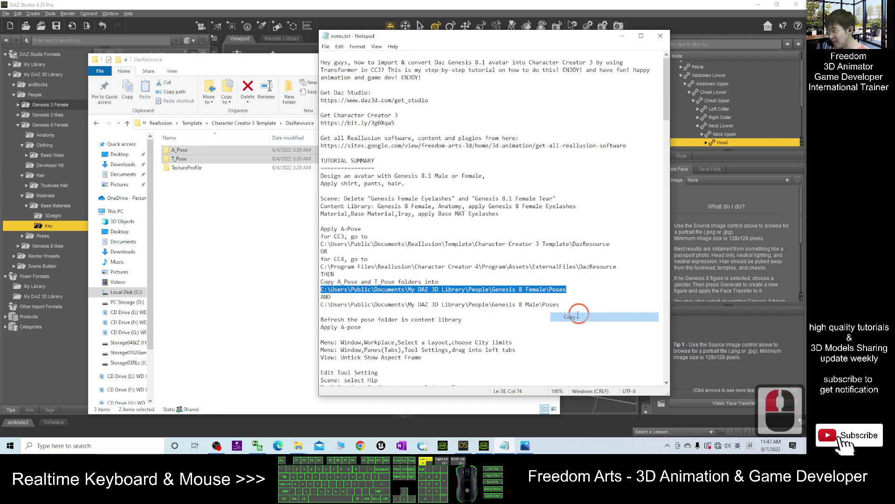
right_click(302, 444)
left_click(287, 401)
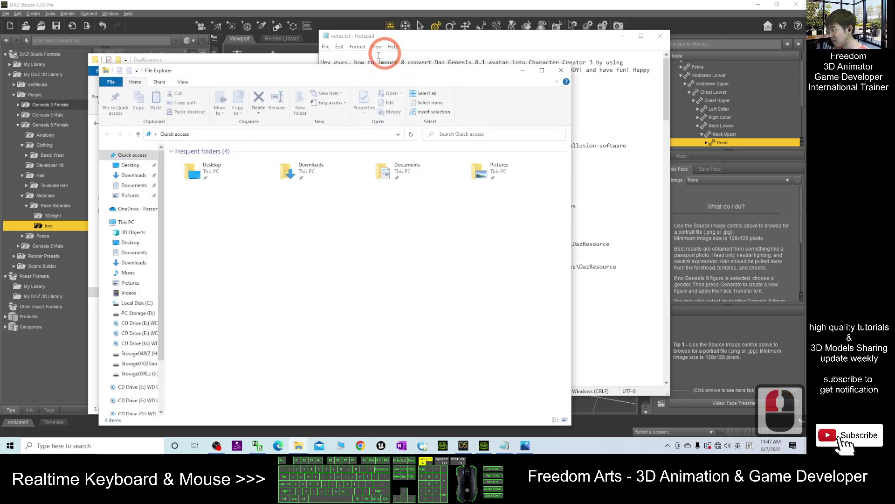
left_click(224, 134)
key("ctrl+v")
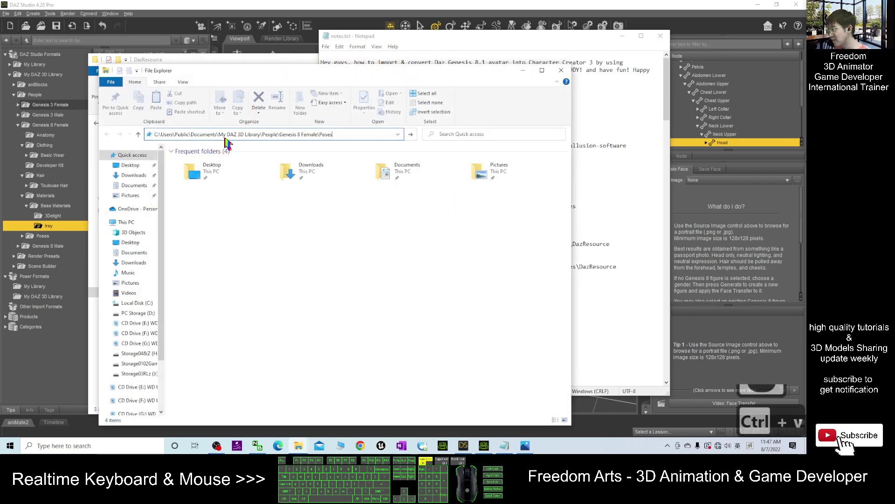
key("Return")
left_click_drag(313, 74, 522, 52)
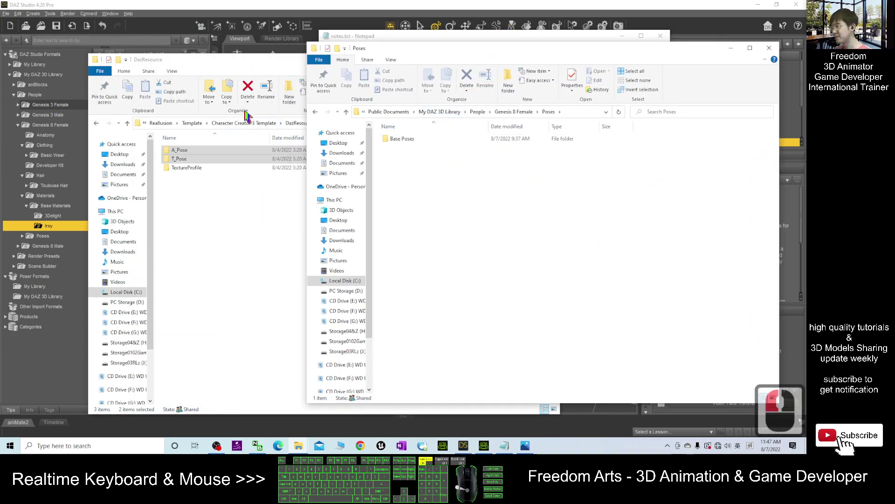
left_click_drag(252, 68, 233, 69)
Look through the Base Poses and Genesis 8 Female folders, returning to the Poses folder.
left_click(665, 196)
left_click(420, 149)
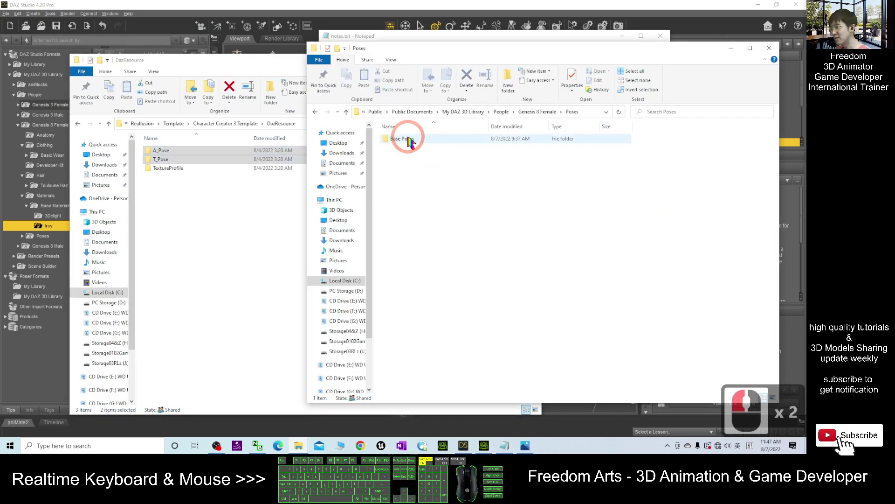
left_click(410, 139)
double_click(427, 149)
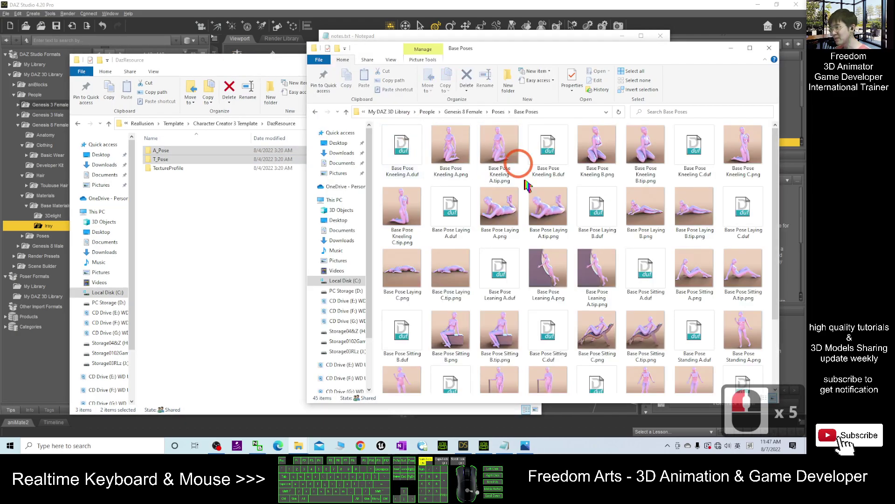
left_click(497, 112)
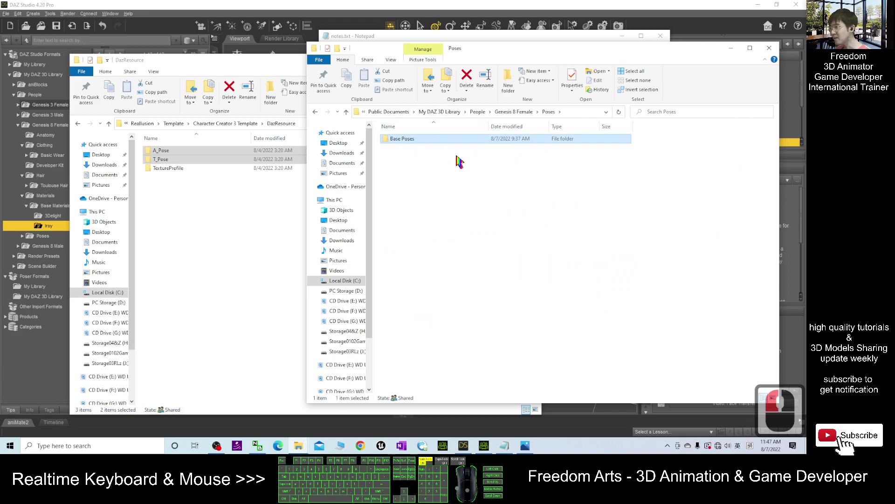
left_click(515, 112)
double_click(400, 174)
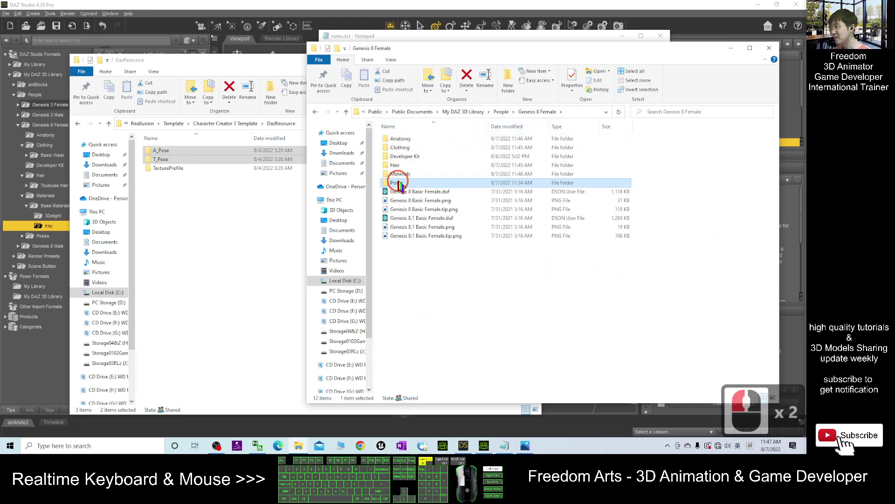
left_click(423, 153)
Copy the selected A_Pose and T_Pose folders from DazResource into the Genesis 8 Female Poses folder.
left_click(169, 71)
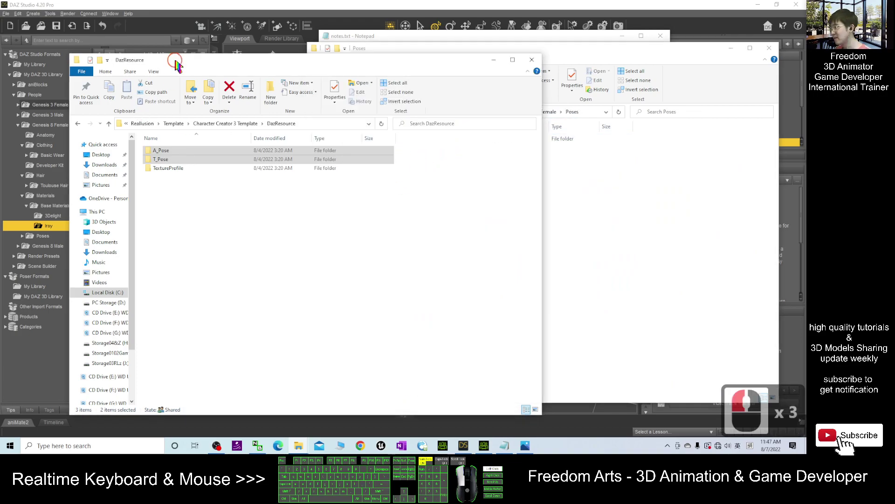
key("ctrl+c")
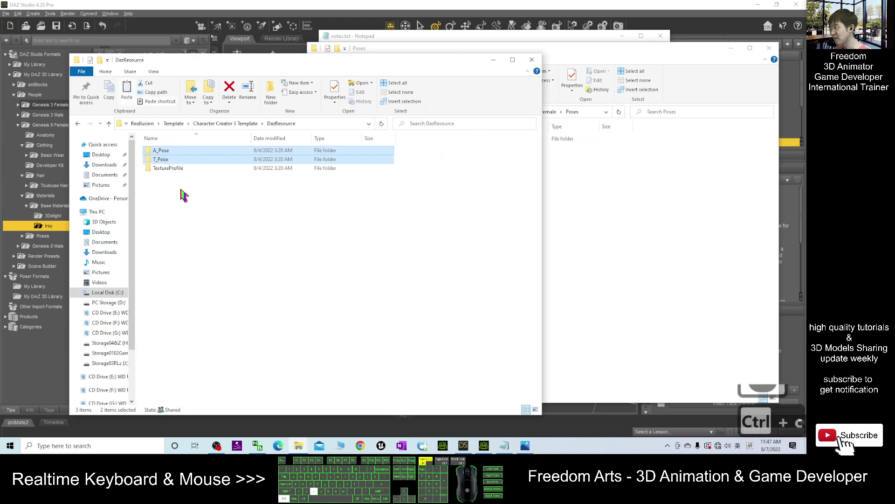
left_click(553, 215)
key("ctrl+v")
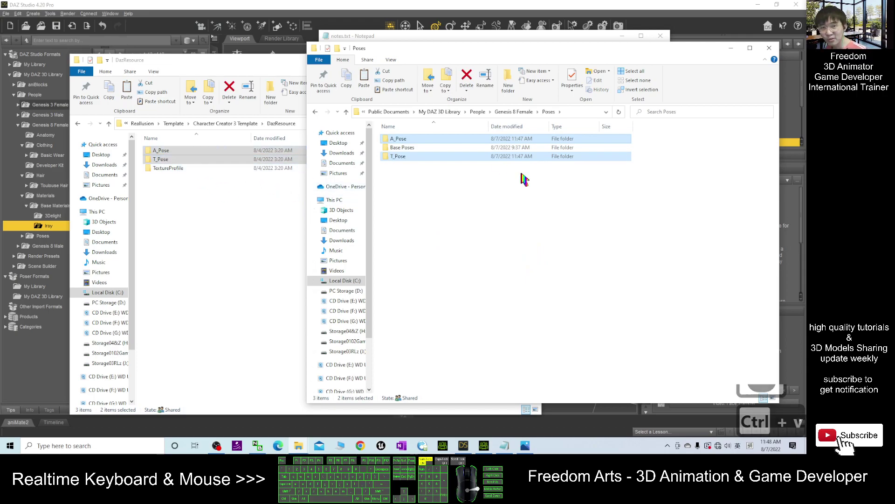
Open the Genesis 8 Male Poses path from the notes in the second File Explorer window, replacing the Genesis 8 Female Poses location.
left_click_drag(668, 51, 583, 88)
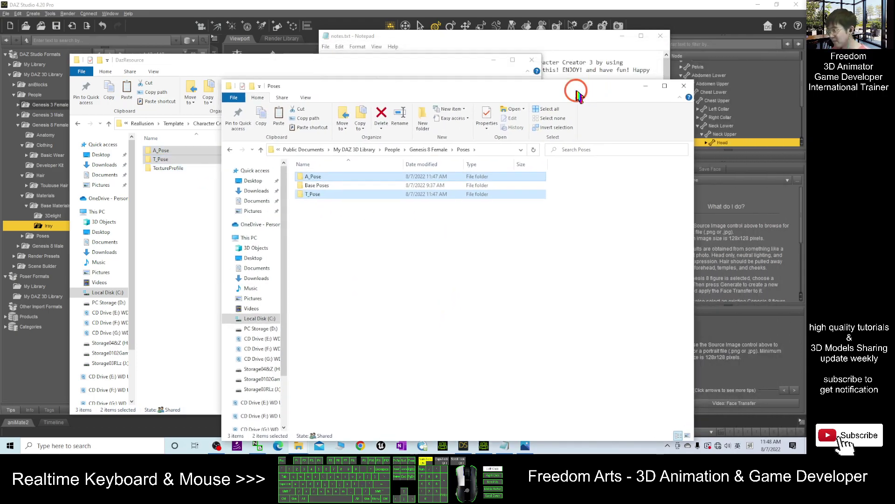
left_click(541, 36)
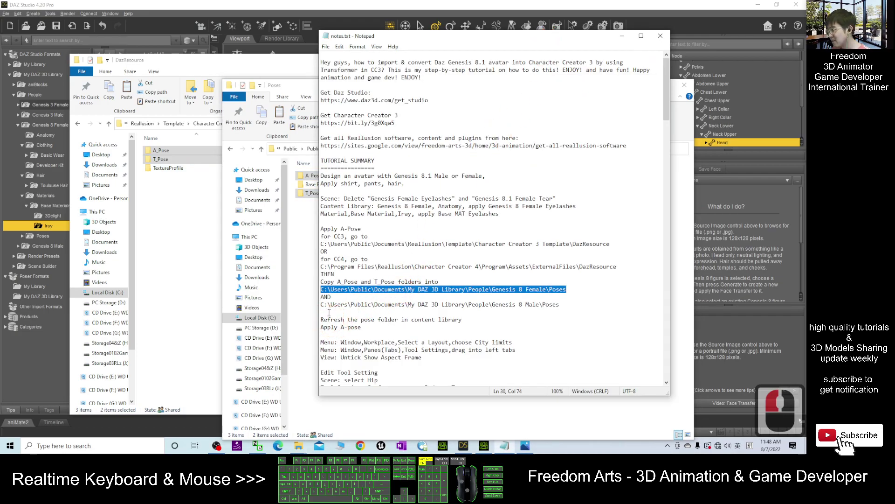
left_click_drag(322, 305, 562, 304)
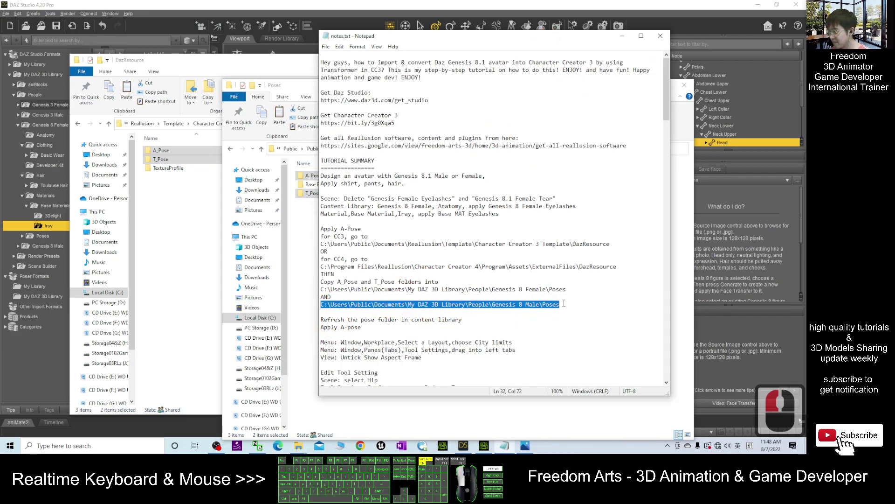
key("ctrl+c")
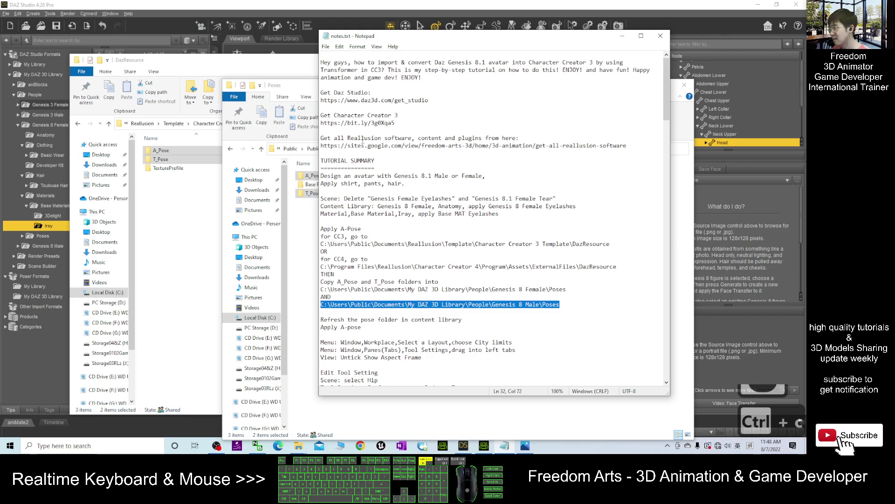
left_click_drag(314, 90, 420, 74)
left_click(593, 133)
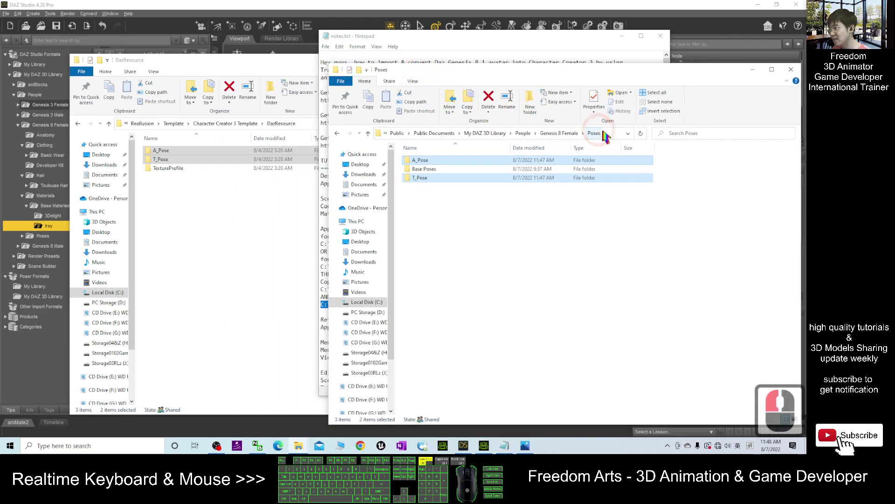
key("ctrl+v")
key("Return")
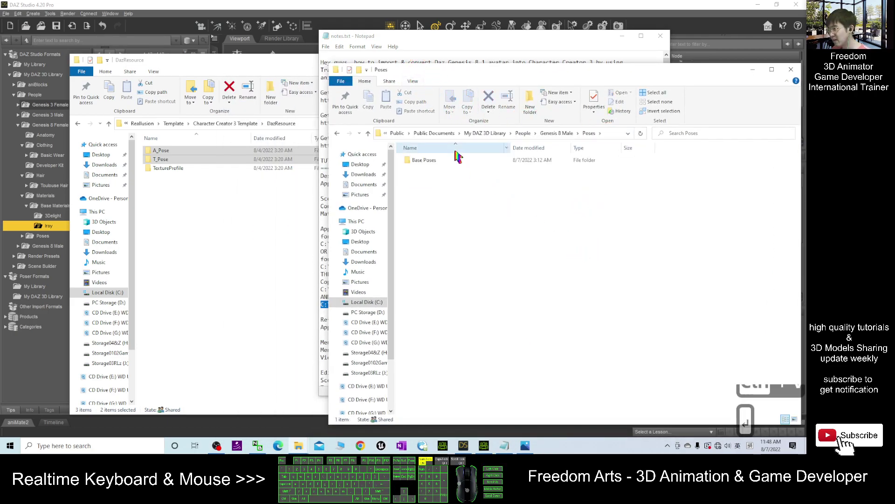
Copy the selected A_Pose and T_Pose folders from DazResource into the Genesis 8 Male Poses folder.
left_click(216, 70)
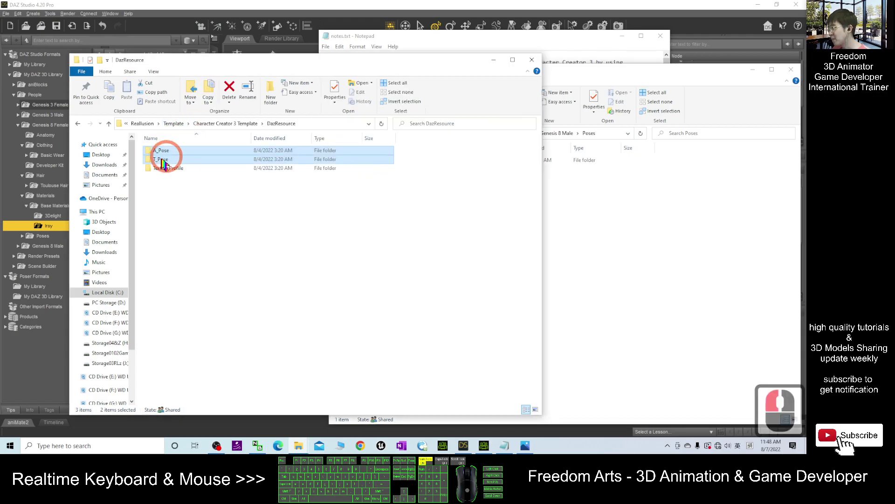
key("ctrl+c")
left_click(601, 207)
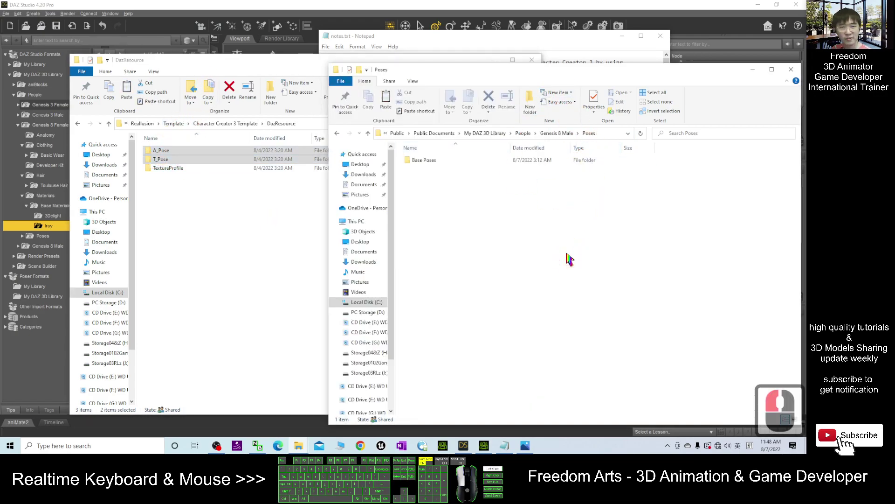
key("ctrl+v")
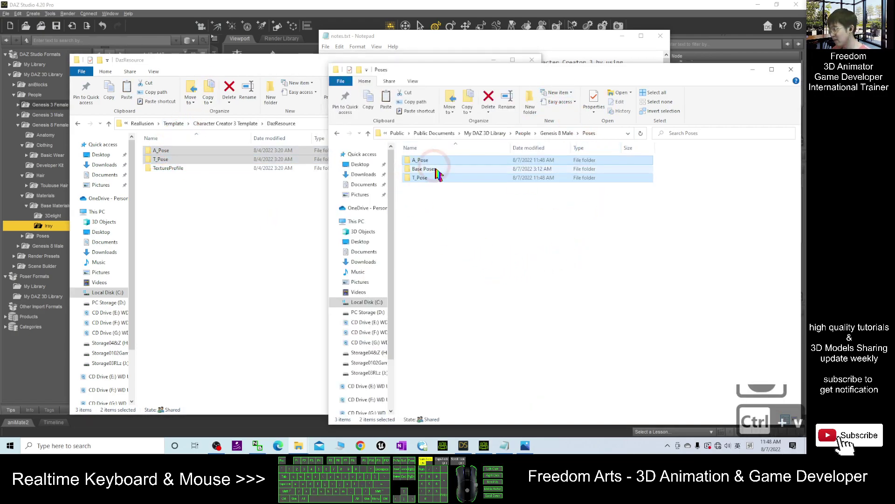
Close both File Explorer windows and minimize the notes to return to DAZ Studio.
left_click(791, 69)
left_click(520, 47)
left_click(532, 59)
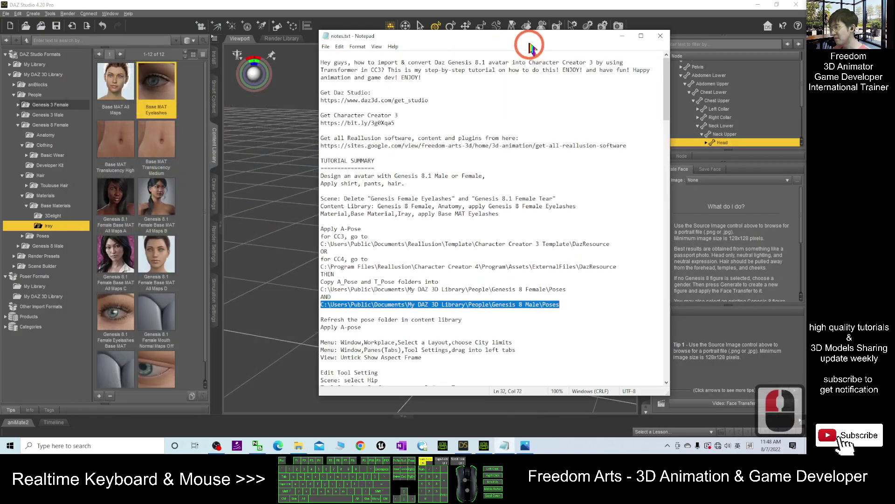
left_click(622, 36)
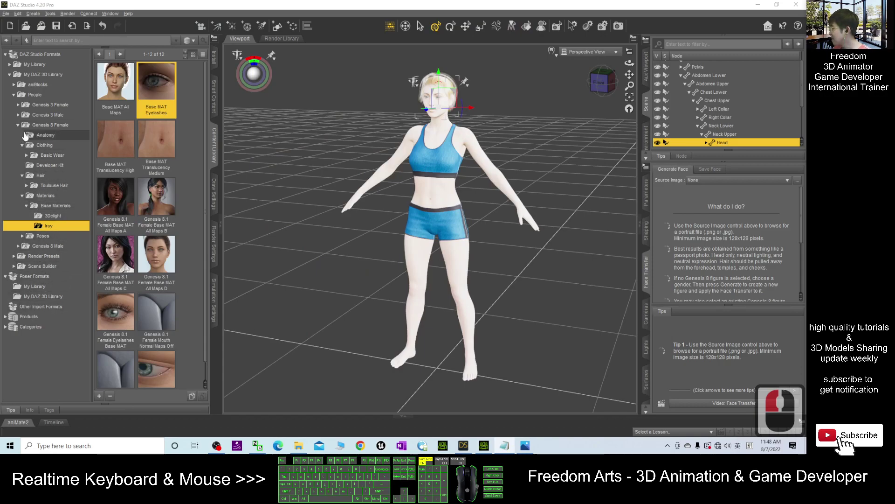
Expand the Poses folder under Genesis 8 Female in the Content Library and refresh it to load the copied pose folders.
left_click(64, 126)
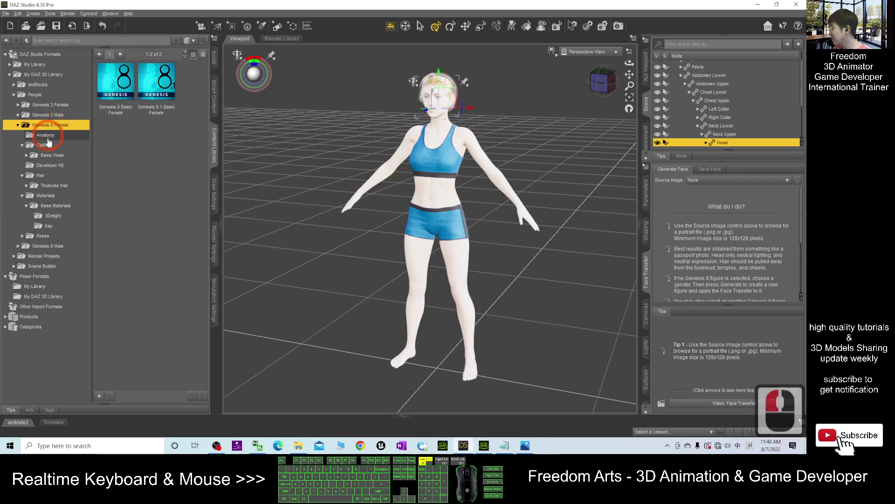
left_click(41, 236)
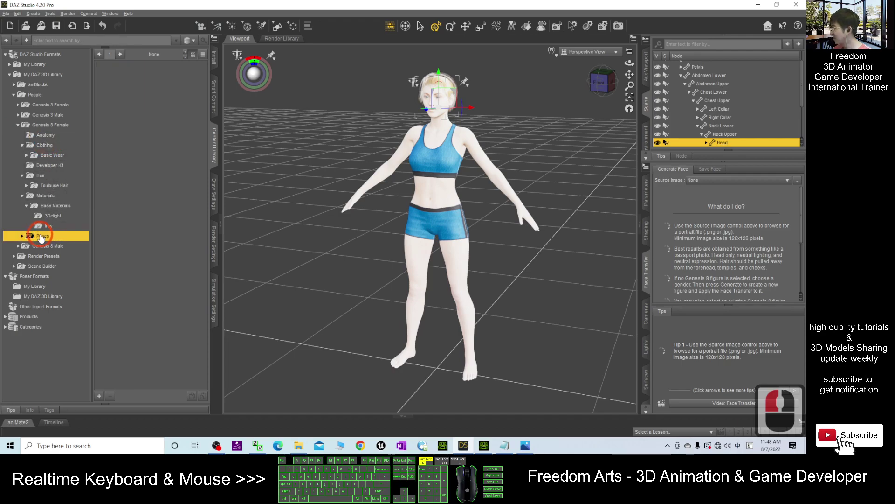
left_click(22, 236)
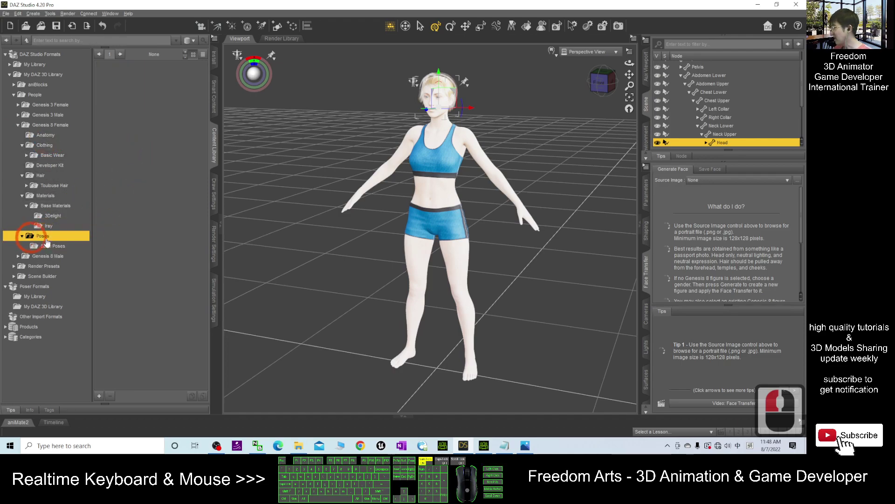
left_click(52, 245)
left_click(44, 236)
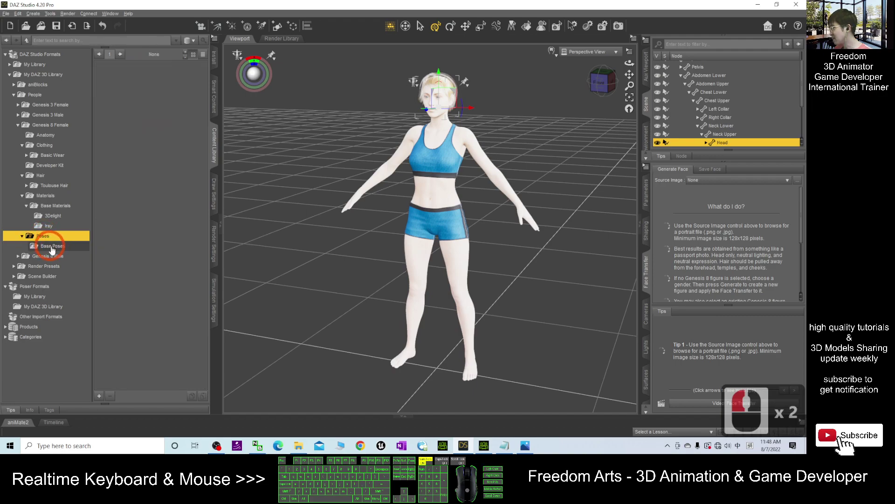
right_click(132, 147)
left_click(151, 160)
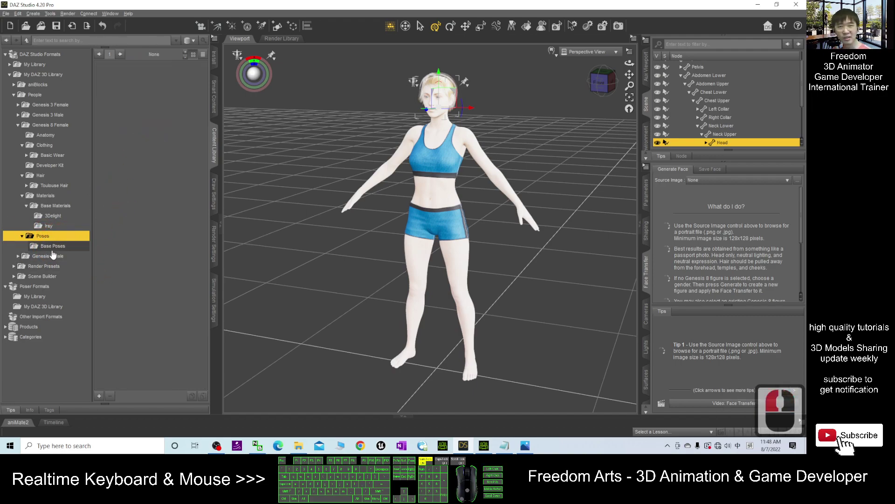
right_click(135, 185)
left_click(148, 199)
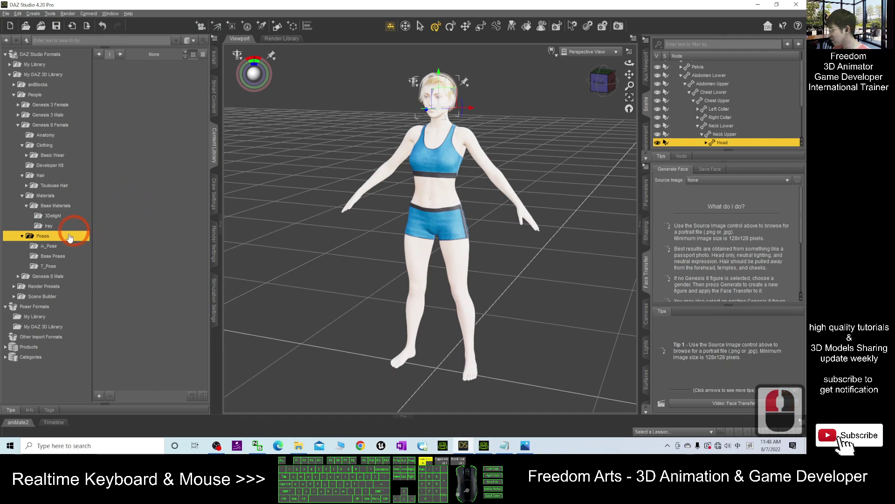
Apply the G8FemaleA_pose preset from the A_Pose folder to the figure.
left_click(52, 245)
left_click(53, 255)
left_click(48, 246)
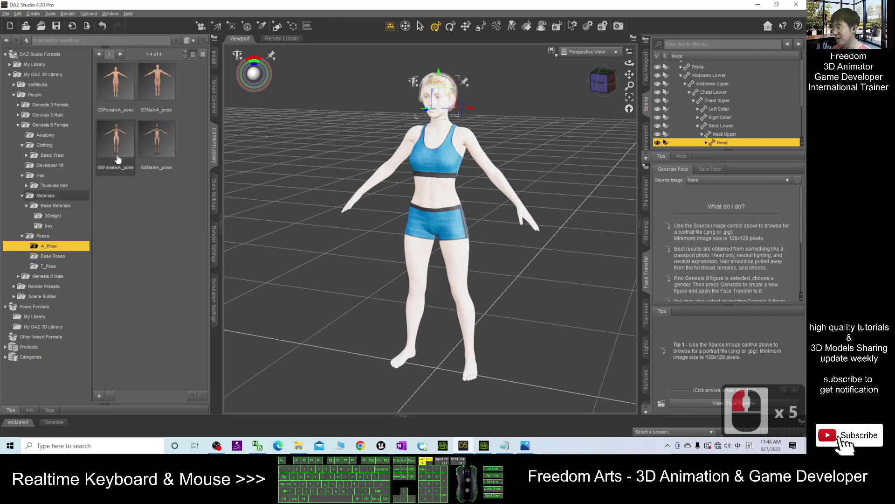
mouse_move(120, 154)
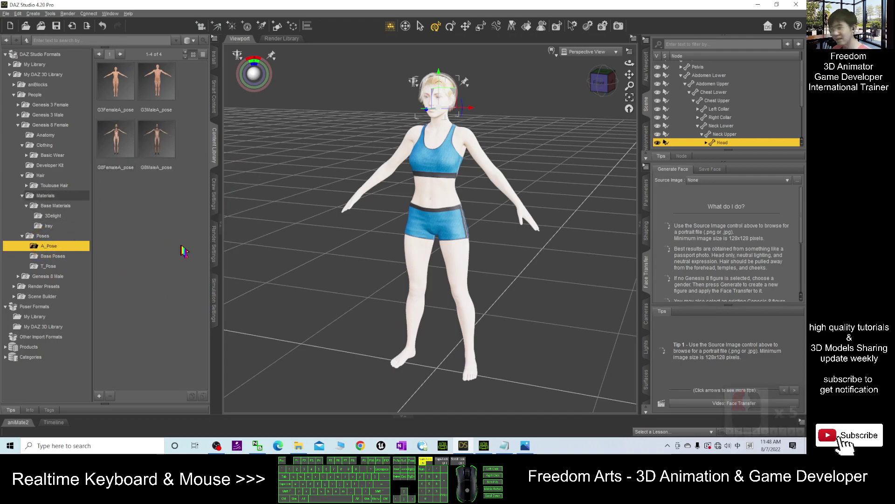
double_click(122, 151)
left_click(122, 151)
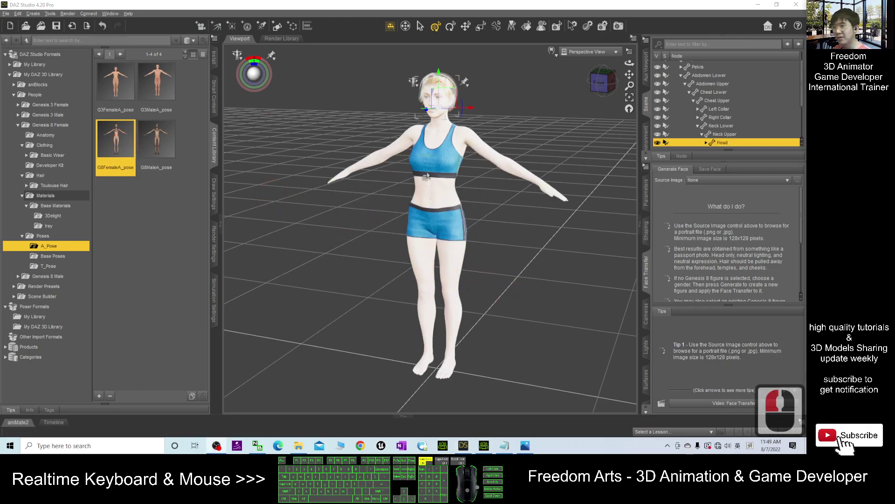
Switch the workspace layout to City Limits and show the Content Library pane.
left_click(110, 13)
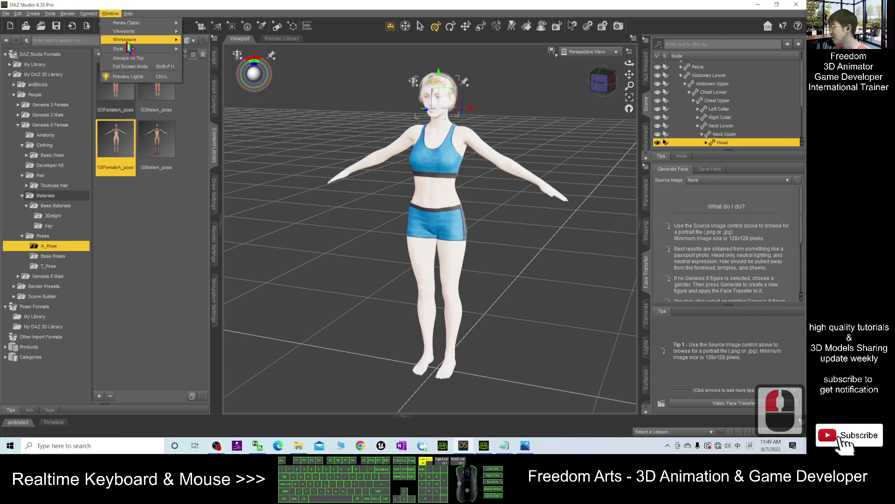
mouse_move(128, 42)
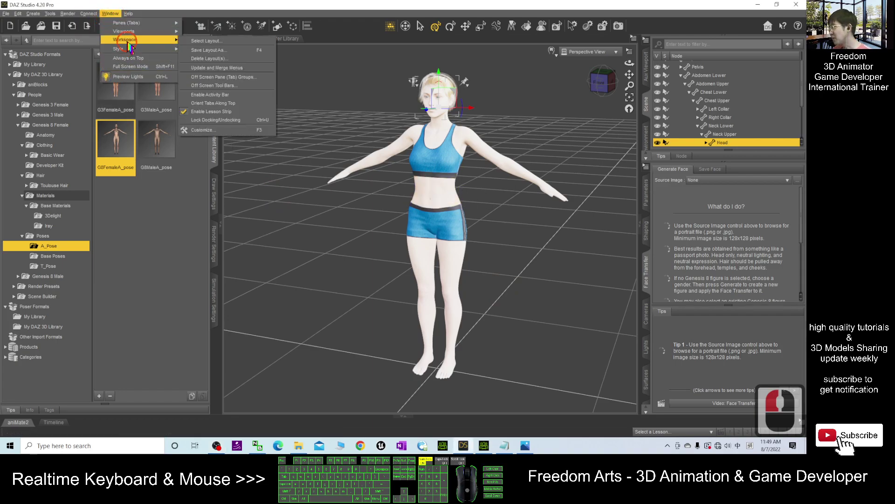
left_click(218, 41)
left_click(427, 136)
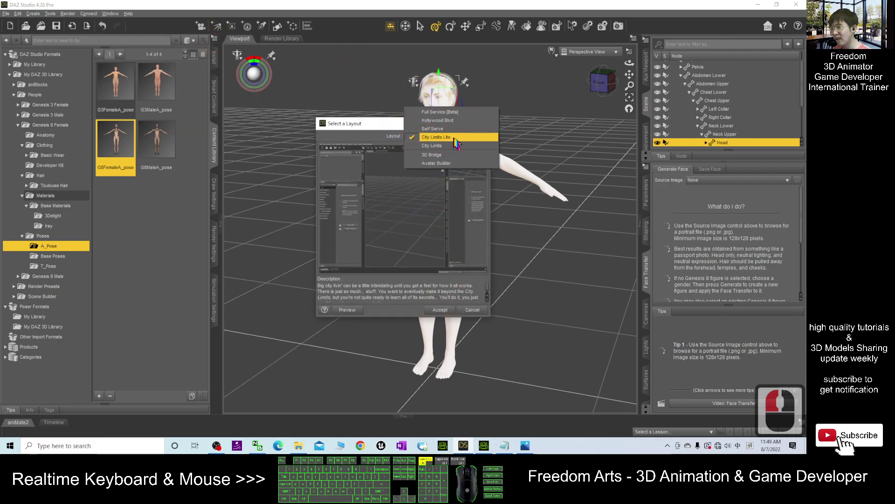
left_click(432, 146)
left_click(440, 311)
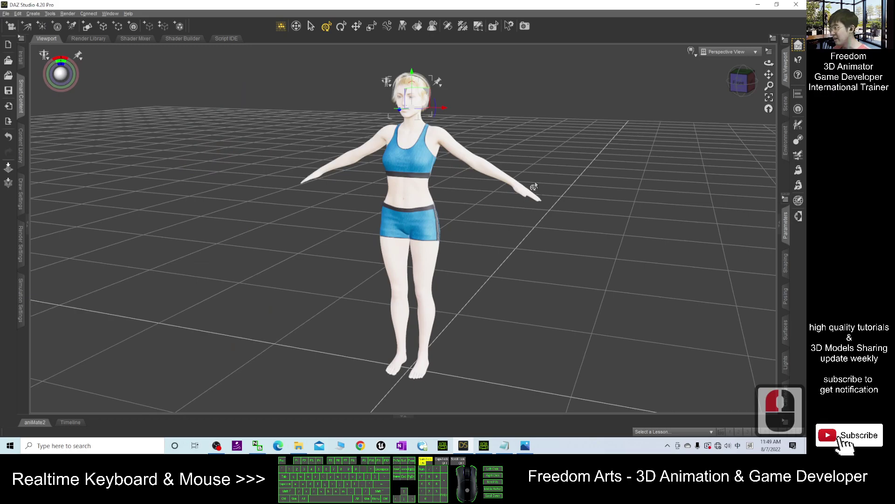
left_click(20, 145)
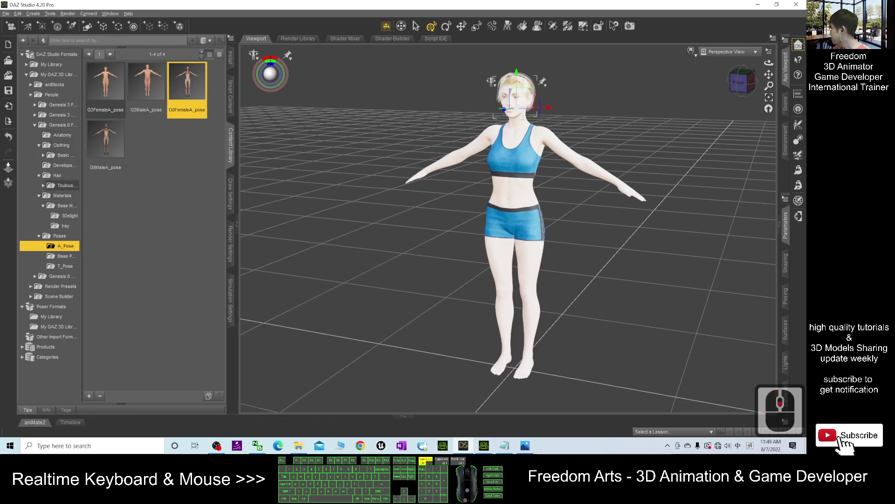
scroll(67, 185, "down", 2)
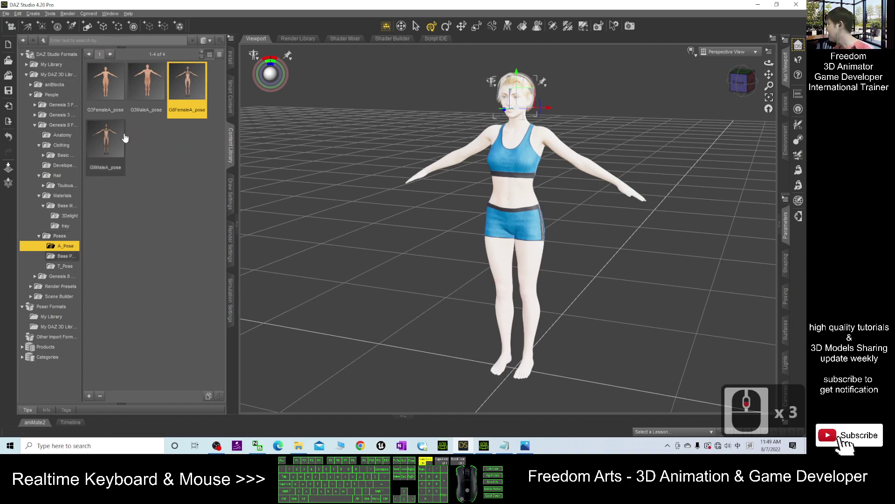
Open the Tool Settings pane, dock it between Content Library and Draw Settings, and display its contents.
left_click(110, 13)
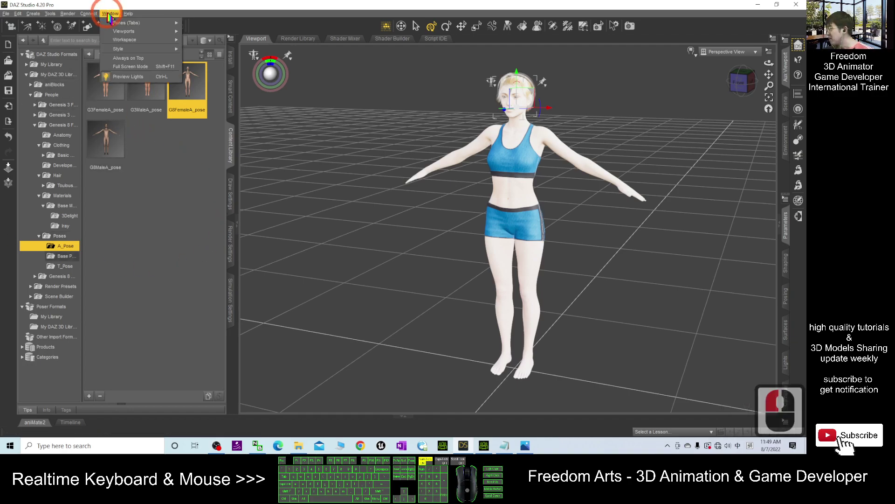
mouse_move(116, 23)
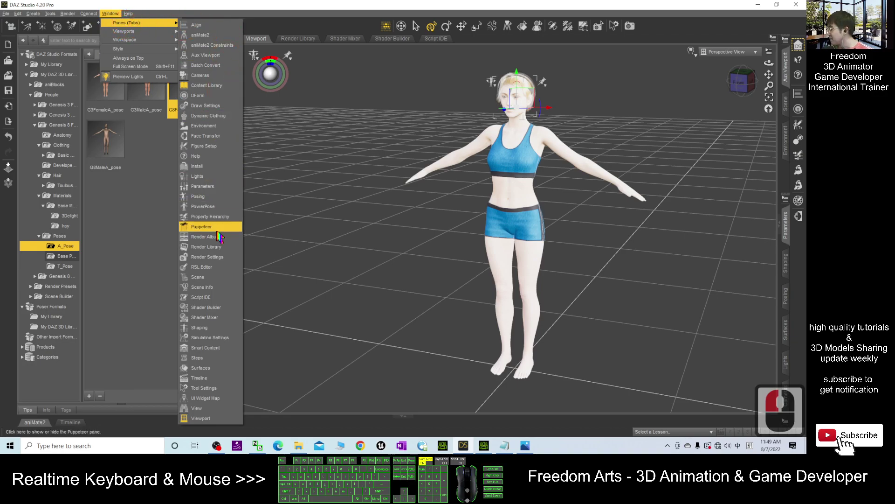
left_click(209, 389)
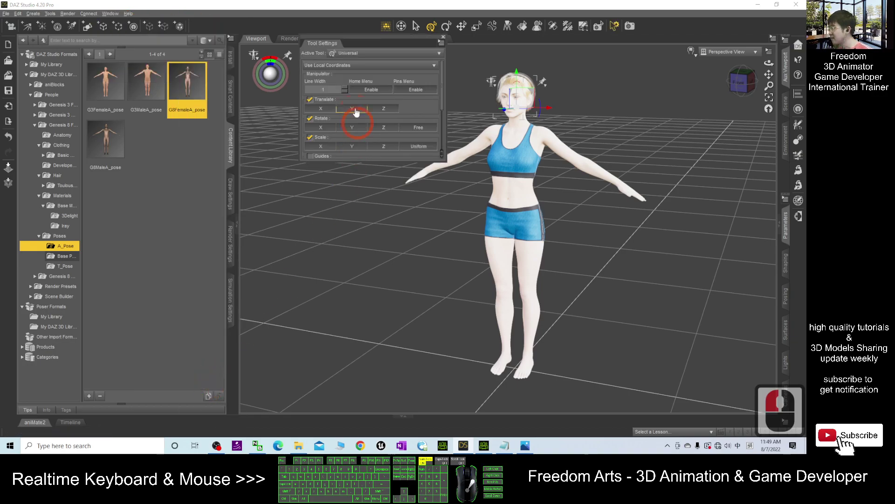
left_click(327, 51)
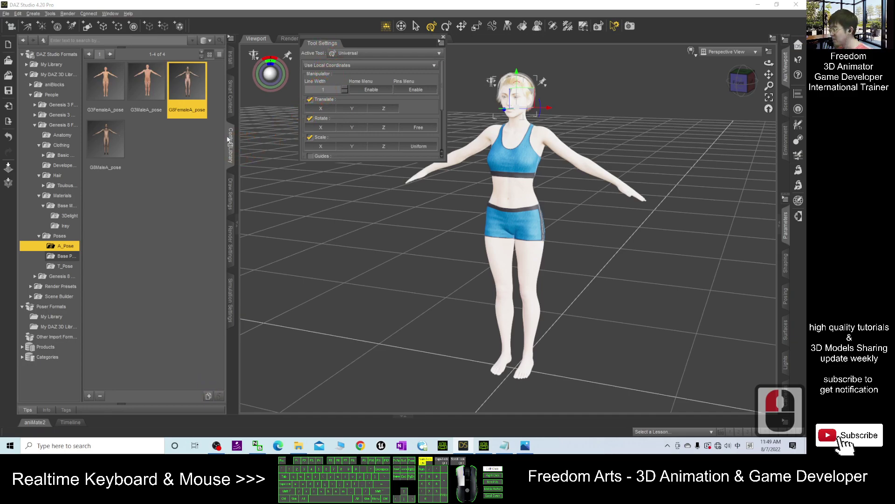
left_click_drag(228, 138, 228, 140)
left_click(230, 195)
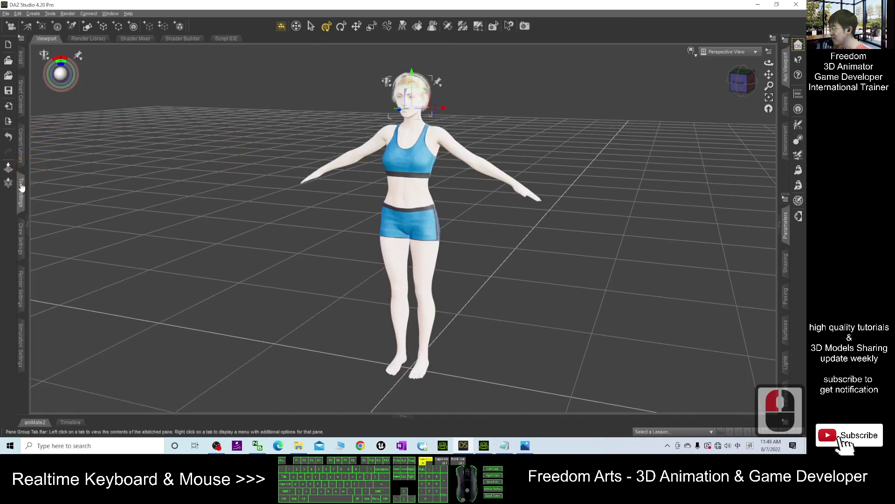
left_click(23, 184)
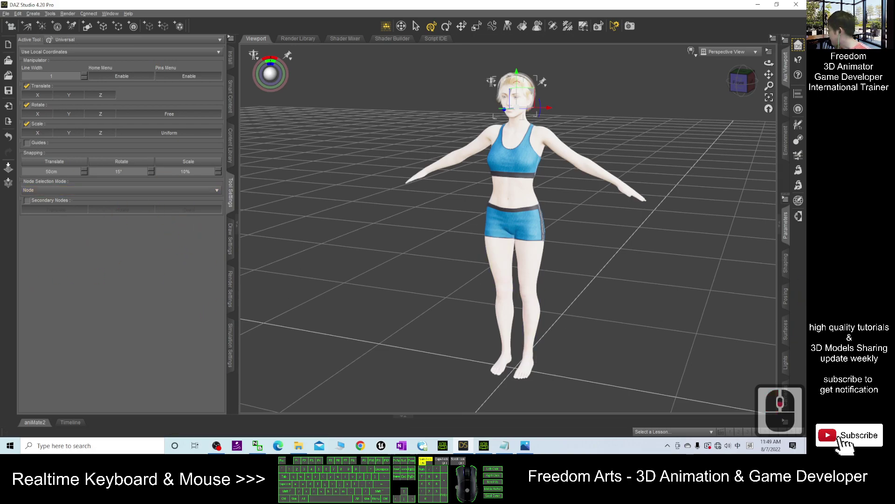
Turn off Show Aspect Frame in the viewport options.
left_click(769, 51)
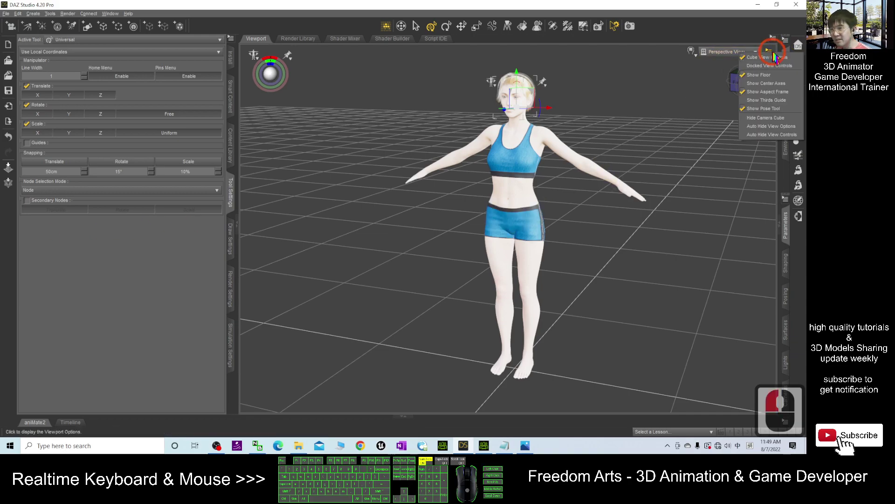
left_click(746, 92)
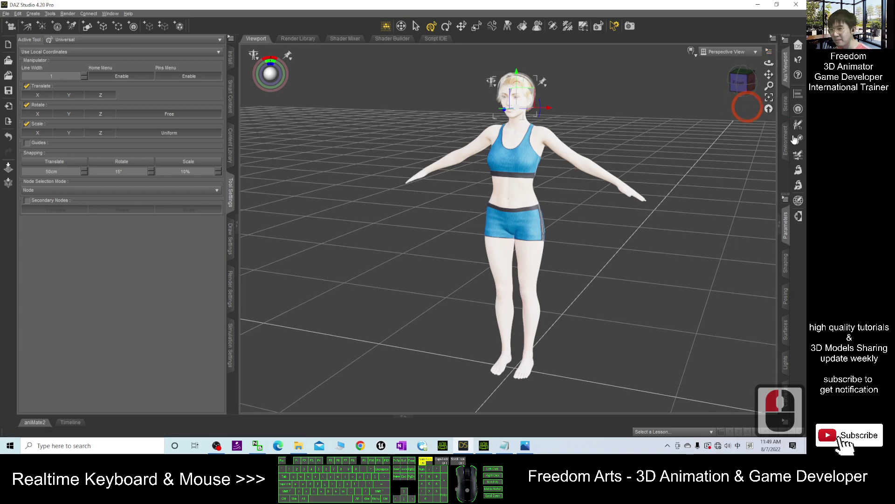
left_click(617, 345)
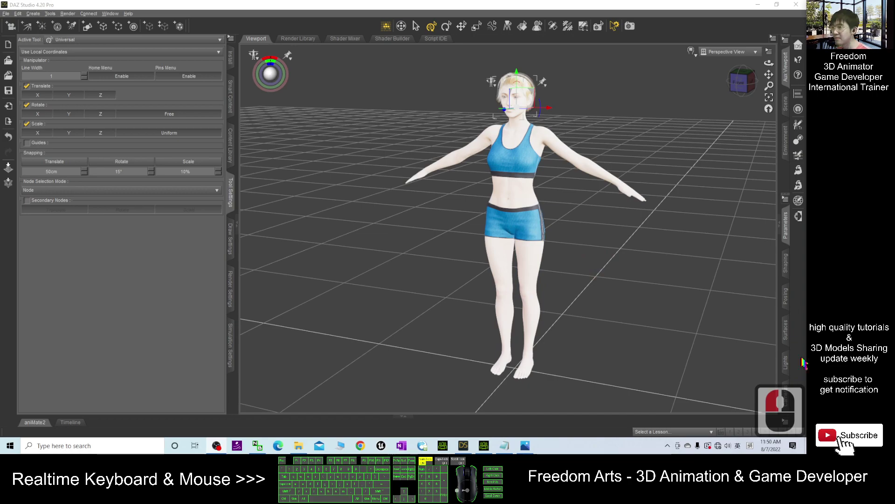
Activate the Geometry Editor and select the figure's Hip node in the scene hierarchy, with its child bones collapsed.
left_click(583, 27)
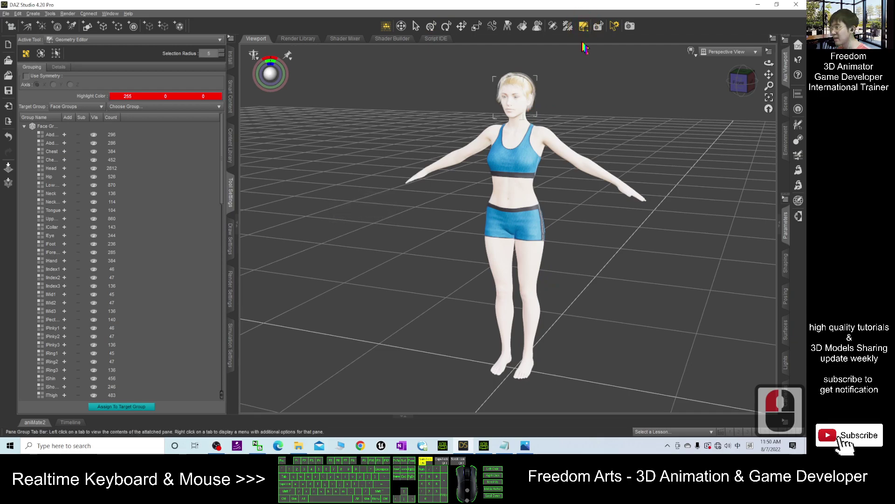
left_click(785, 105)
scroll(680, 70, "up", 9)
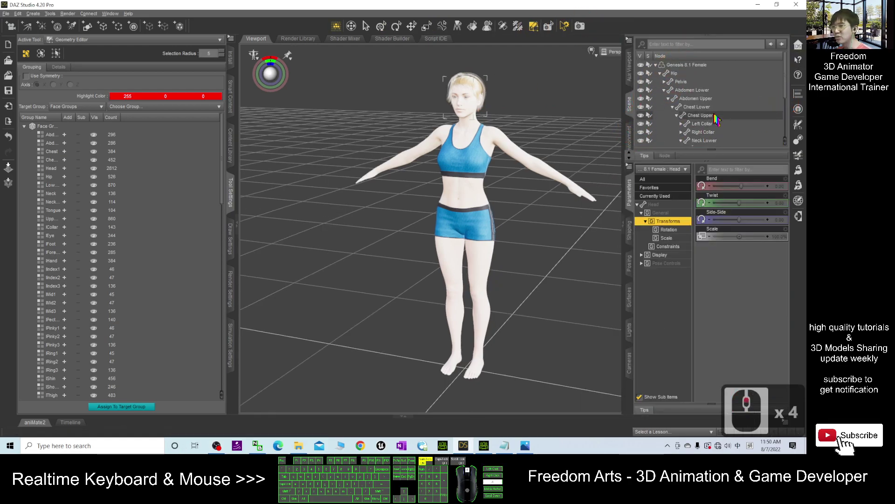
left_click(675, 74)
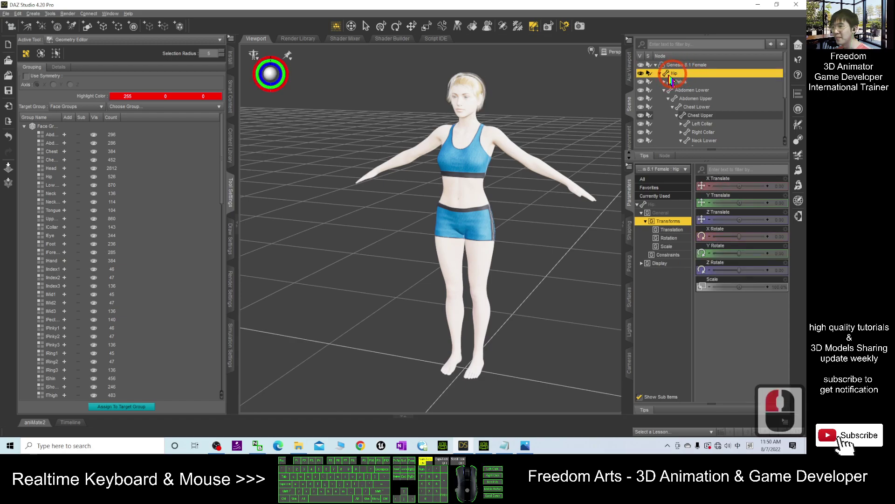
left_click(660, 73)
left_click(676, 73)
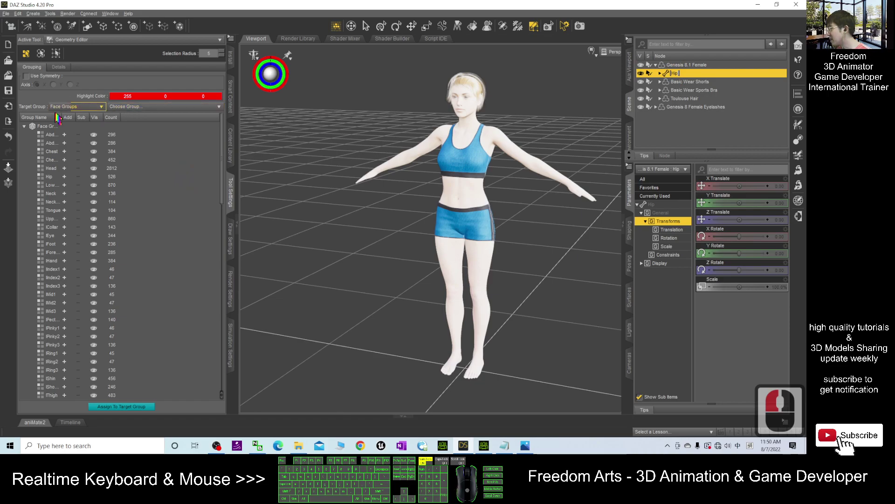
Widen the Group Name column and leave only the Surfaces group expanded, with Face Groups and Regions collapsed.
mouse_move(221, 165)
left_mouse_down()
mouse_move(226, 342)
mouse_move(229, 149)
left_mouse_up()
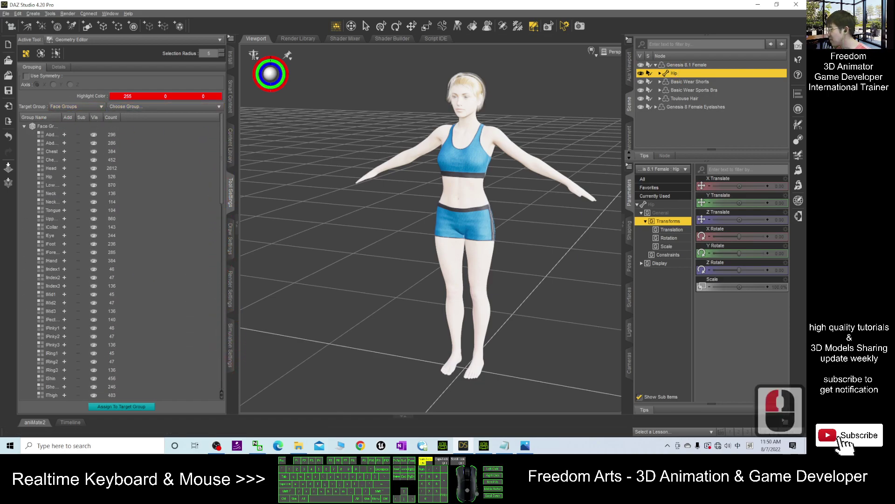
left_click(24, 126)
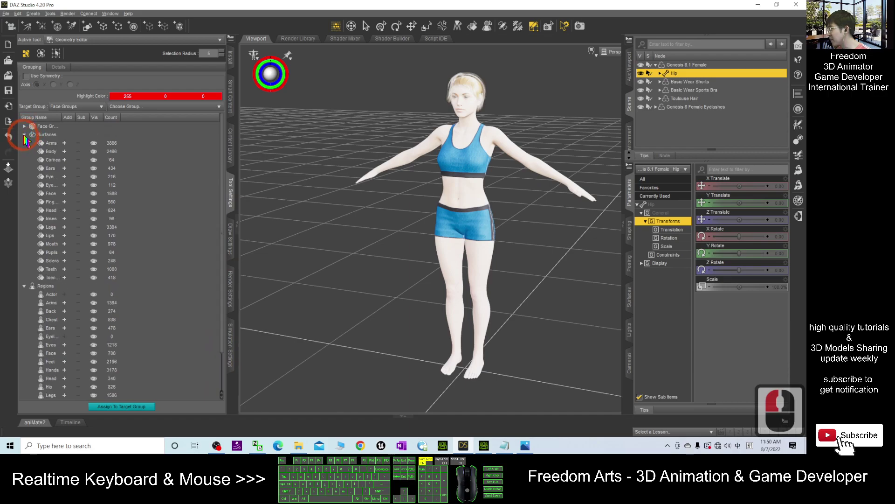
left_click(25, 143)
left_click(25, 143)
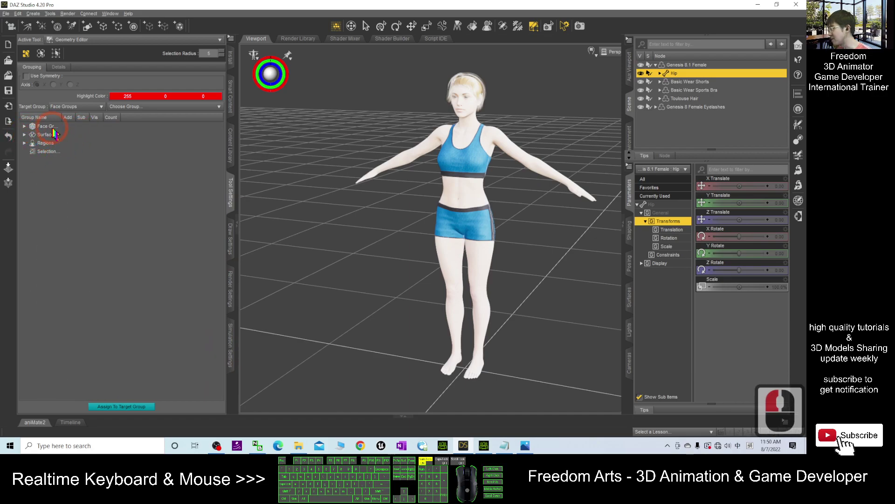
left_click_drag(60, 117, 109, 117)
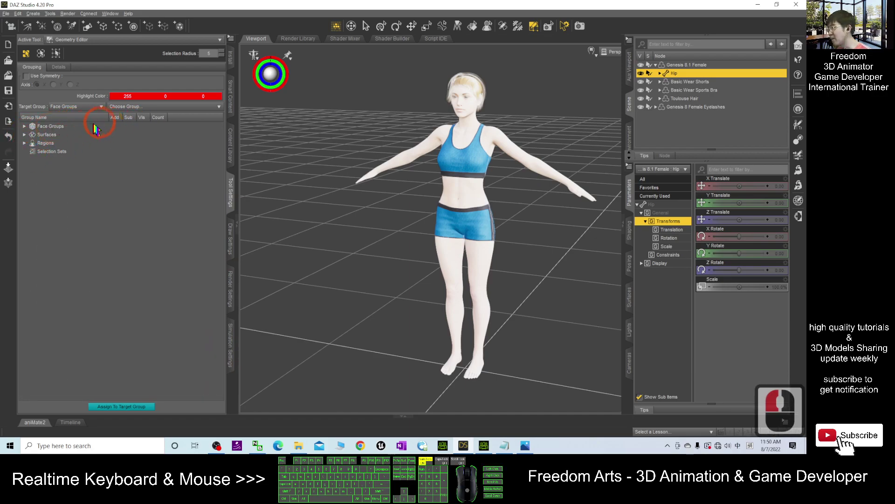
left_click(24, 135)
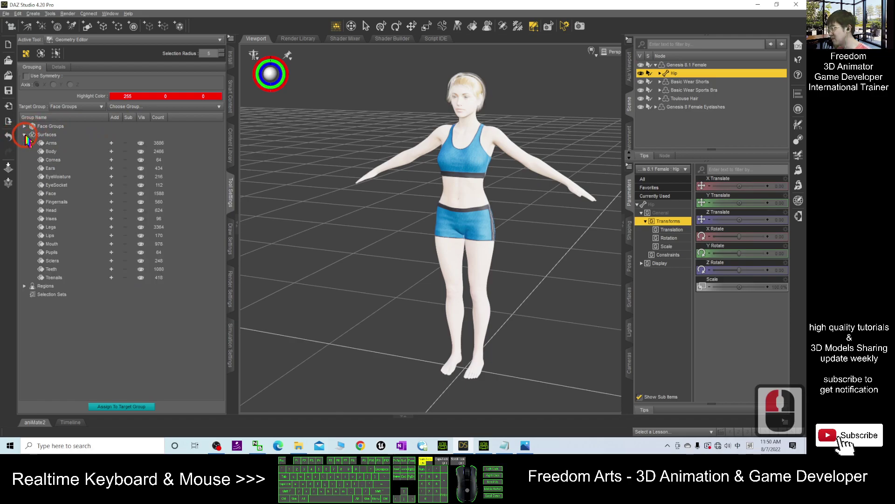
Rename the figure's Body surface group to Torso.
left_click(52, 152)
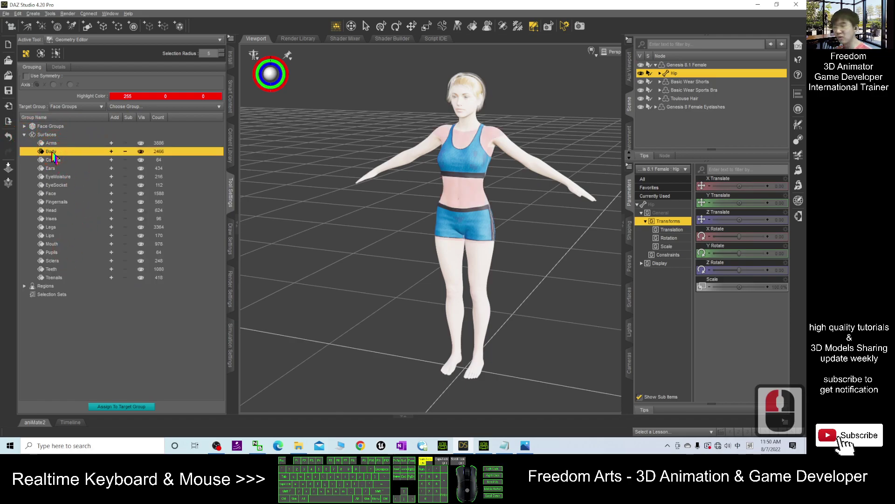
double_click(52, 152)
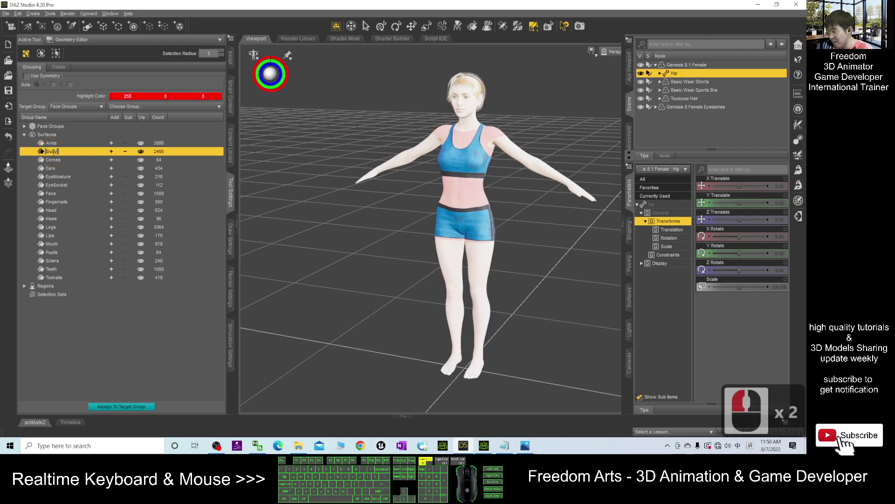
type("Tor")
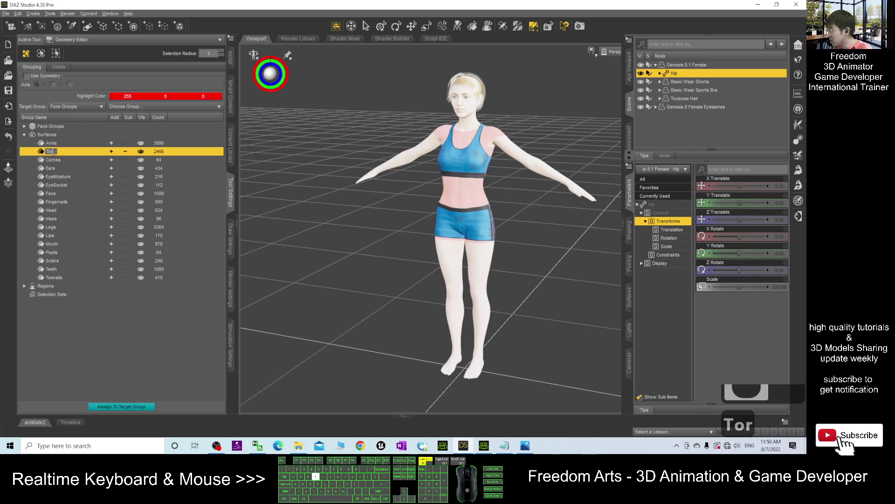
type("so")
key("Return")
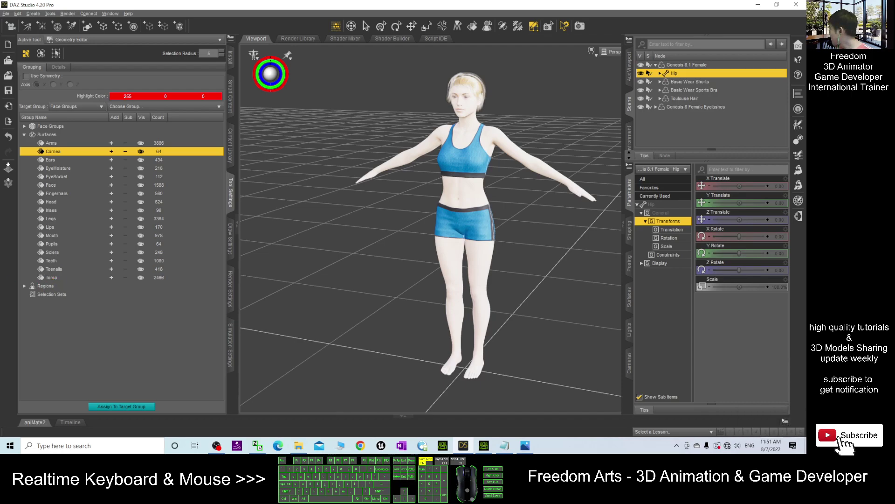
Open Scene Identification for the figure and change its Node Name to Genesis8Female.
scroll(460, 140, "down", 1)
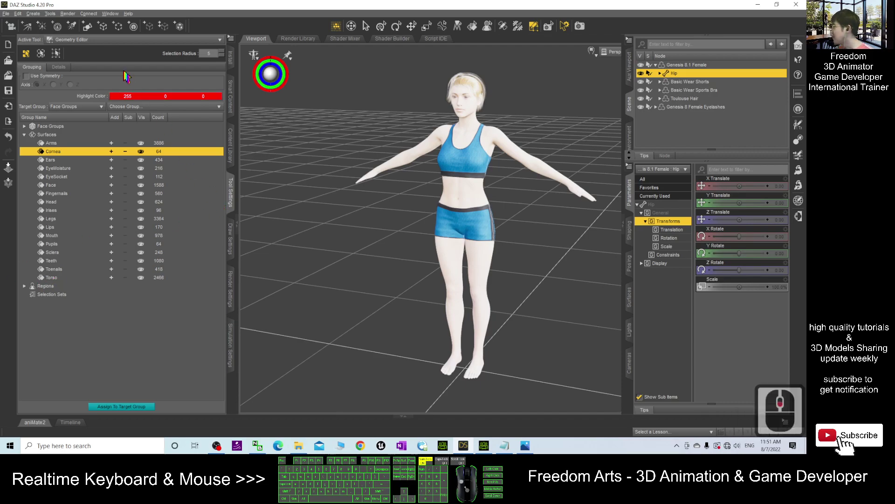
left_click(18, 14)
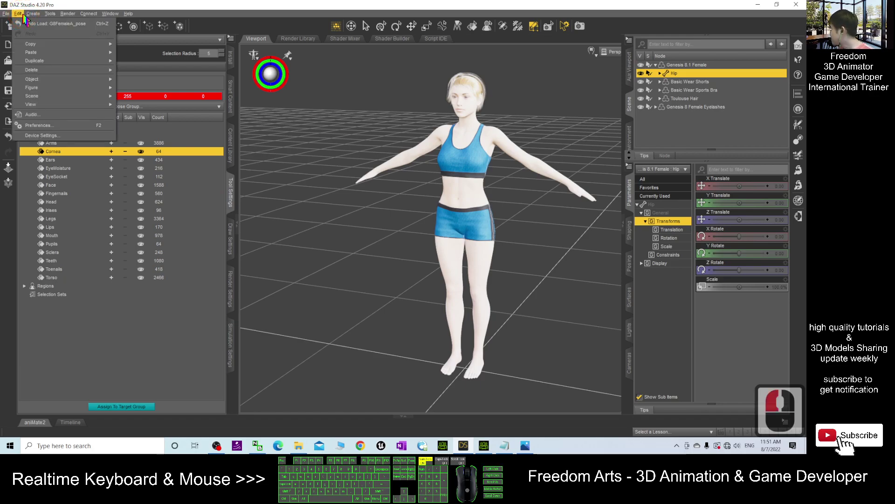
left_click(52, 88)
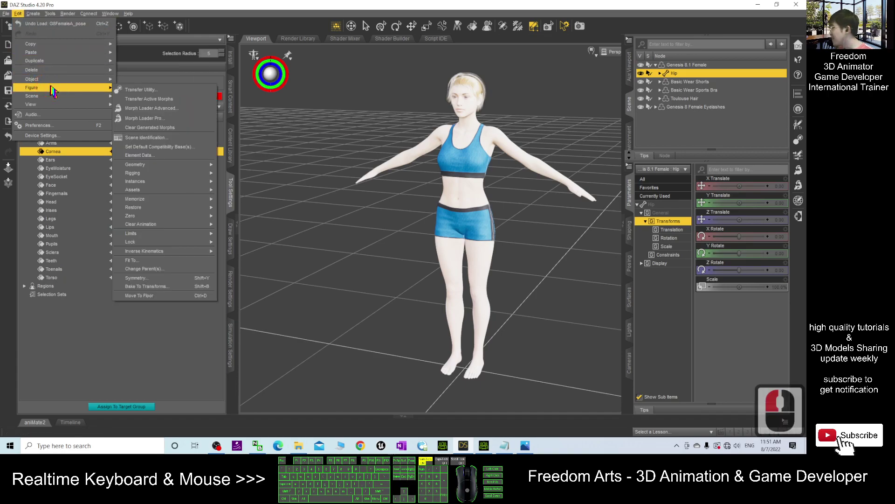
left_click(161, 138)
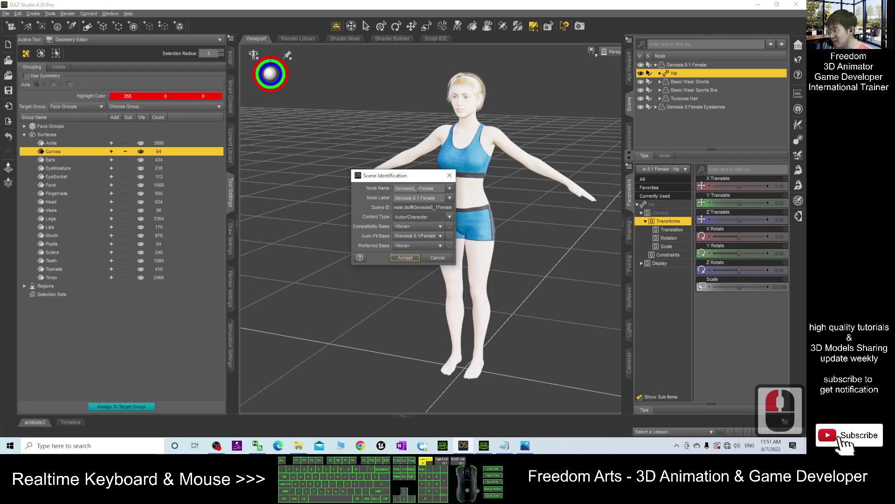
left_click(412, 189)
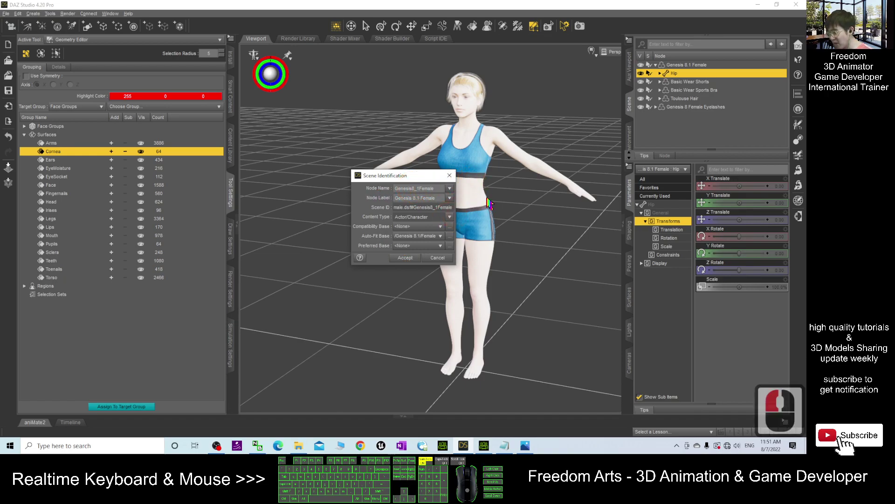
key("BackSpace")
key("BackSpace")
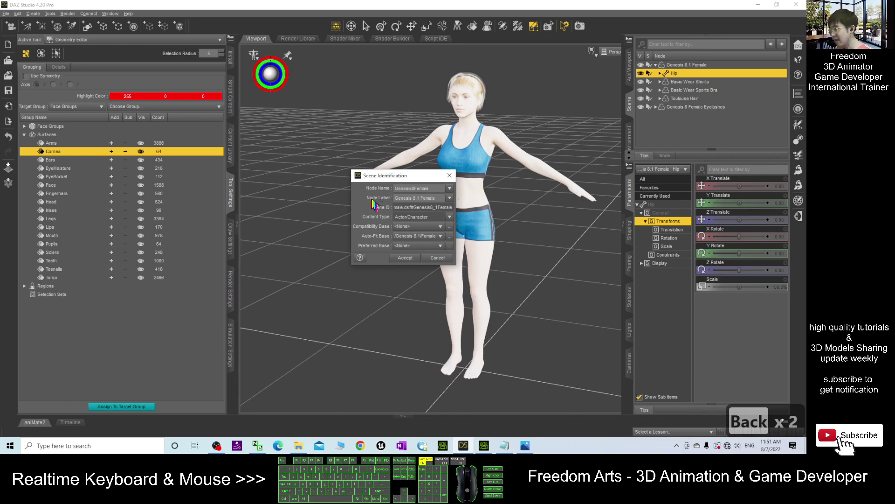
Change the Node Label in Scene Identification to Genesis 8 Female.
left_click(469, 196)
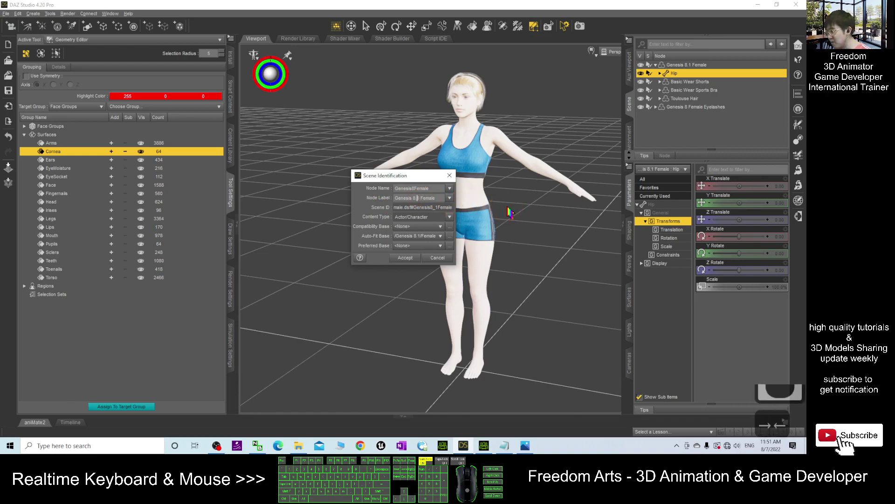
key("Right")
key("Left")
key("Right")
key("BackSpace")
key("BackSpace")
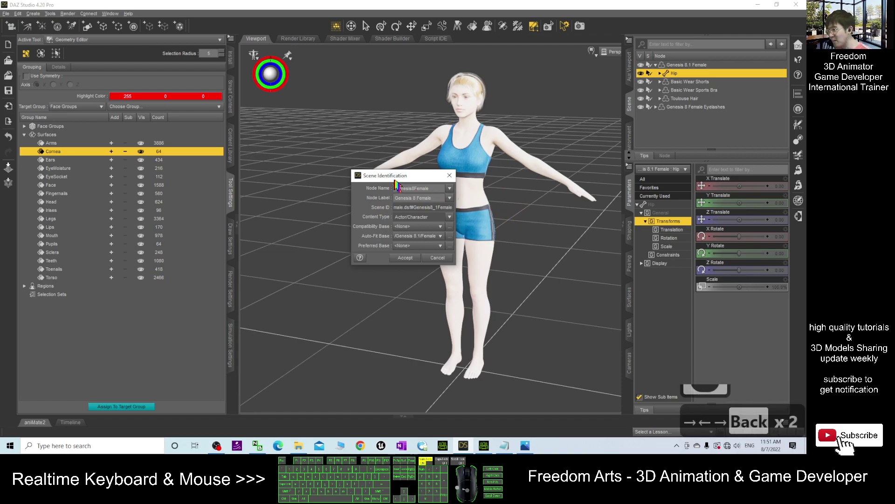
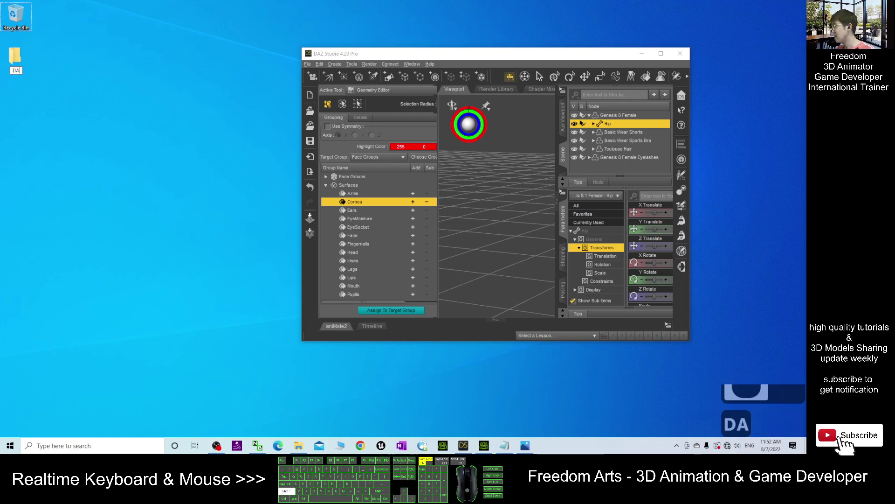
Name the new desktop folder DAZ Genesis 8.1 Female.
type("is")
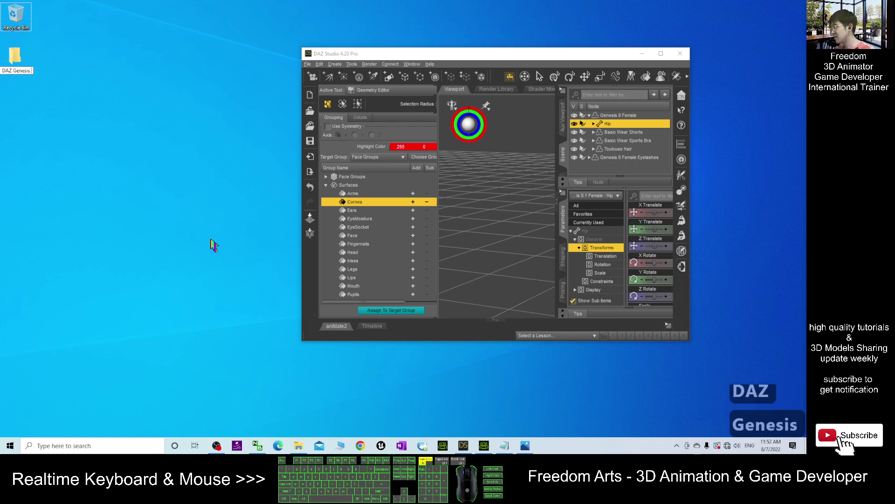
type(" 8.1 Female")
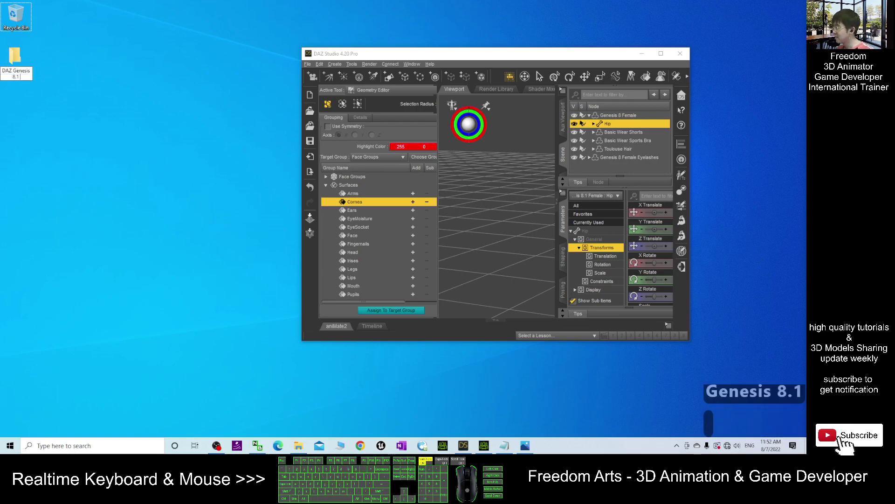
key("Return")
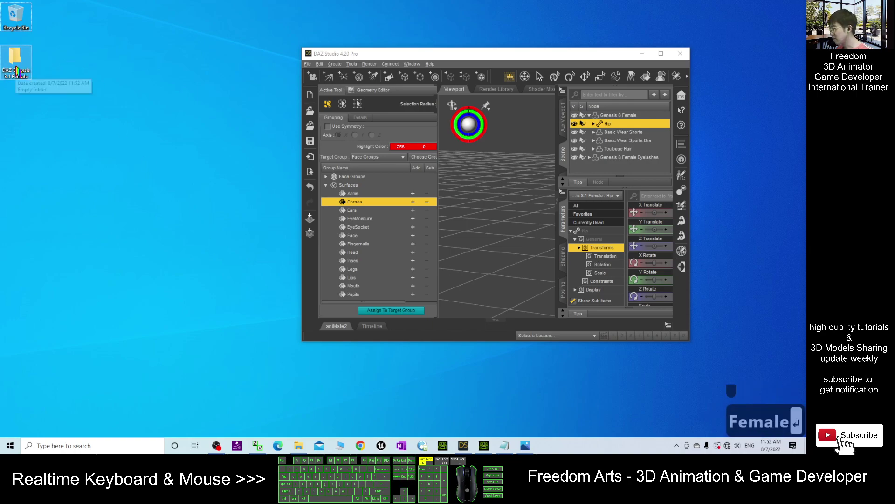
key("F2")
left_click(80, 78)
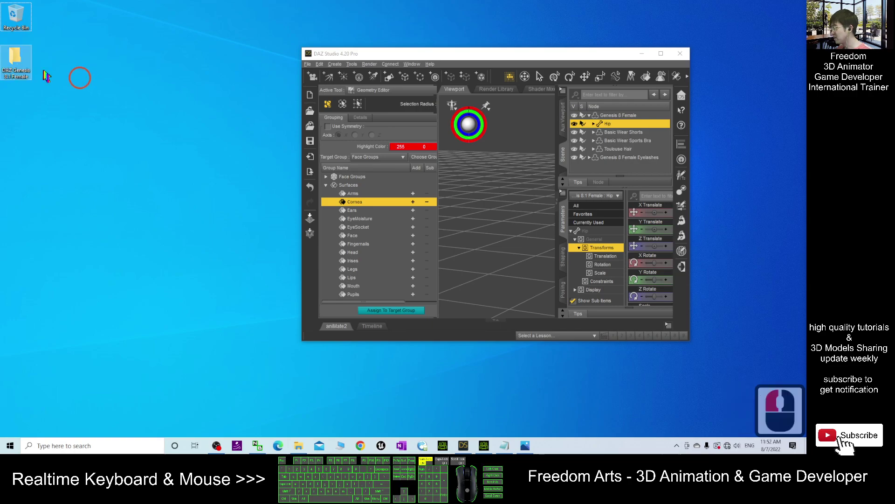
Open the DAZ Genesis 8.1 Female folder and arrange its window alongside DAZ Studio.
double_click(16, 56)
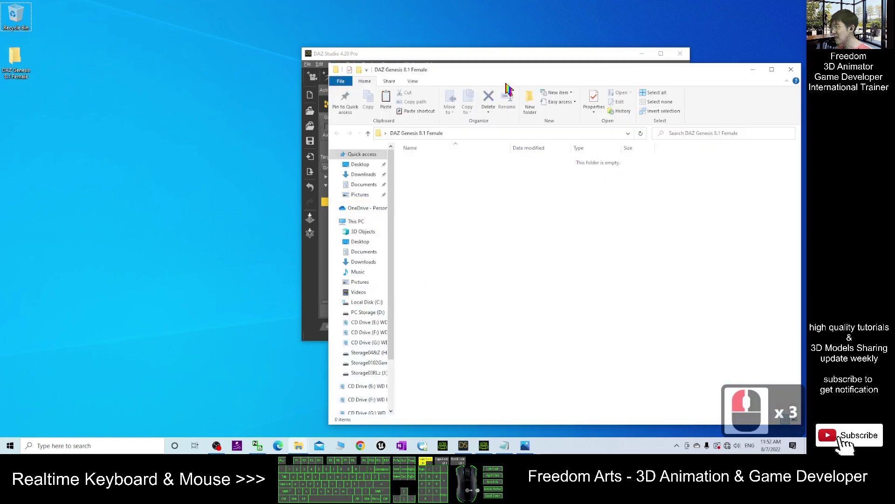
left_click_drag(511, 70, 236, 40)
left_click(579, 67)
left_click_drag(582, 71, 589, 73)
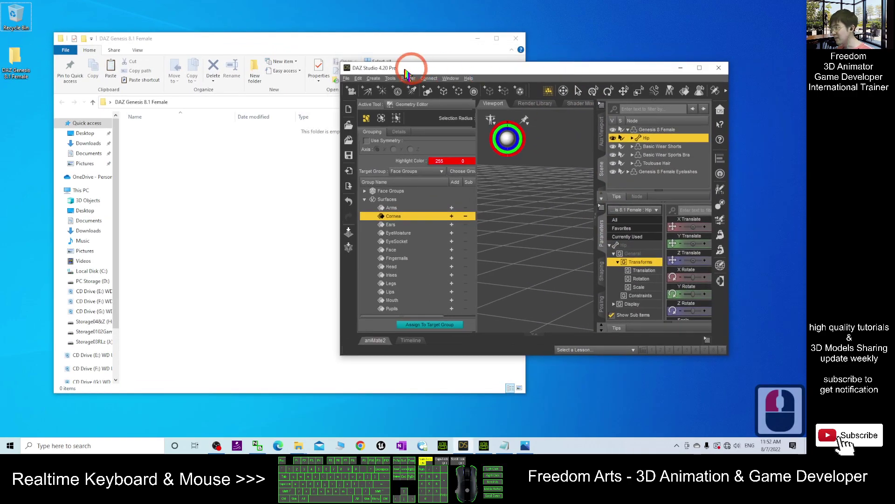
Start a file export from DAZ Studio and set its destination to the desktop folder DAZ Genesis 8.1 Female.
left_click(346, 78)
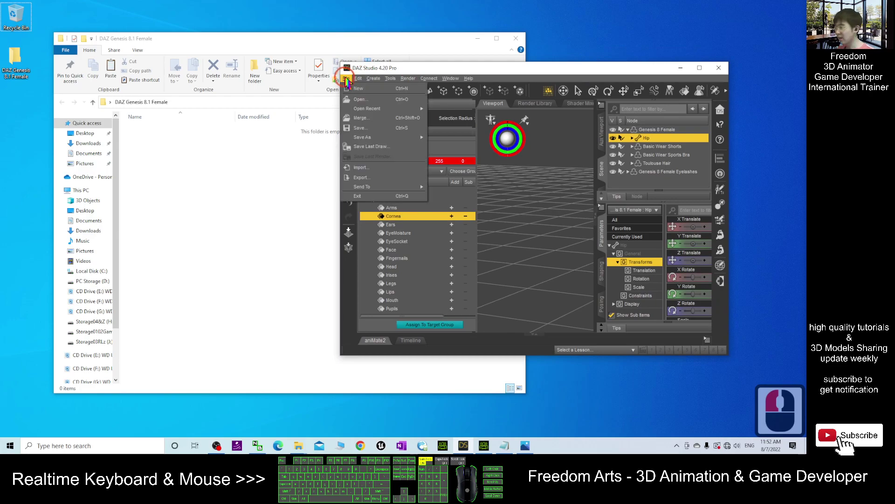
left_click(369, 178)
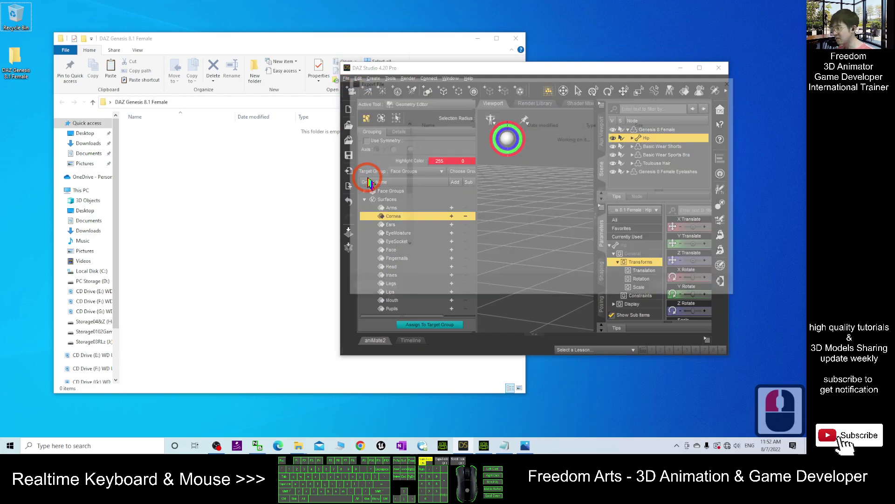
left_click(203, 102)
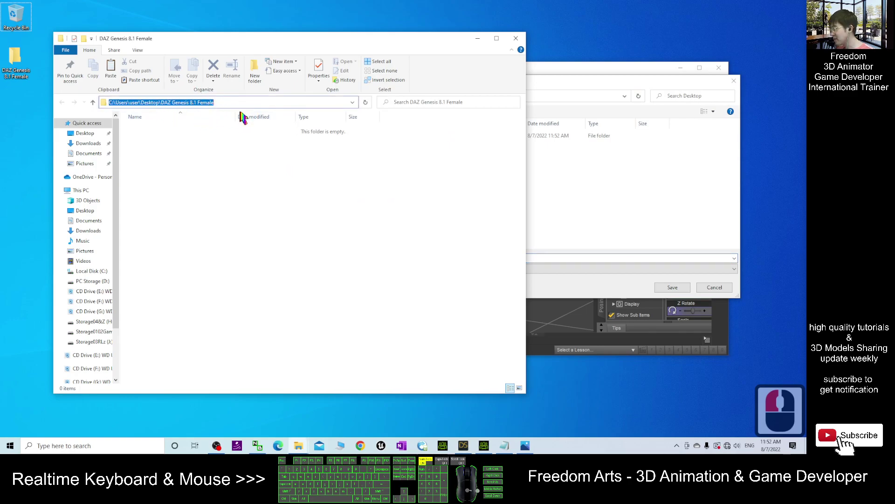
key("ctrl+c")
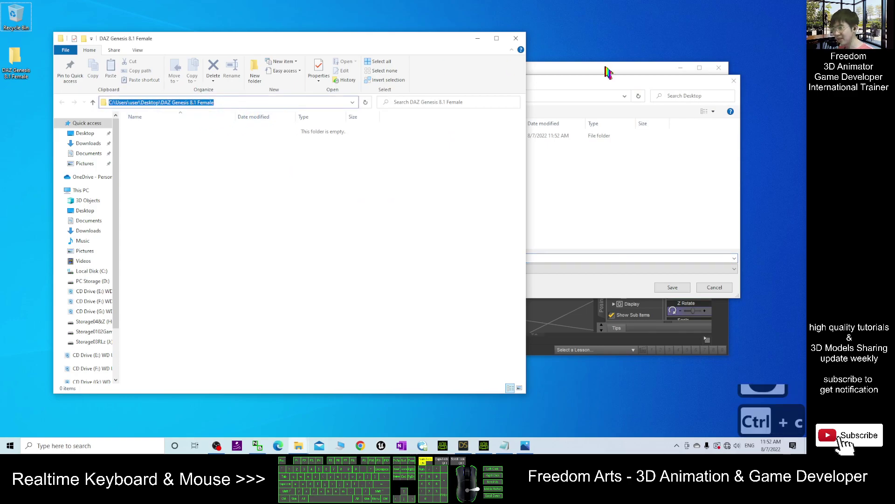
left_click(565, 88)
double_click(516, 94)
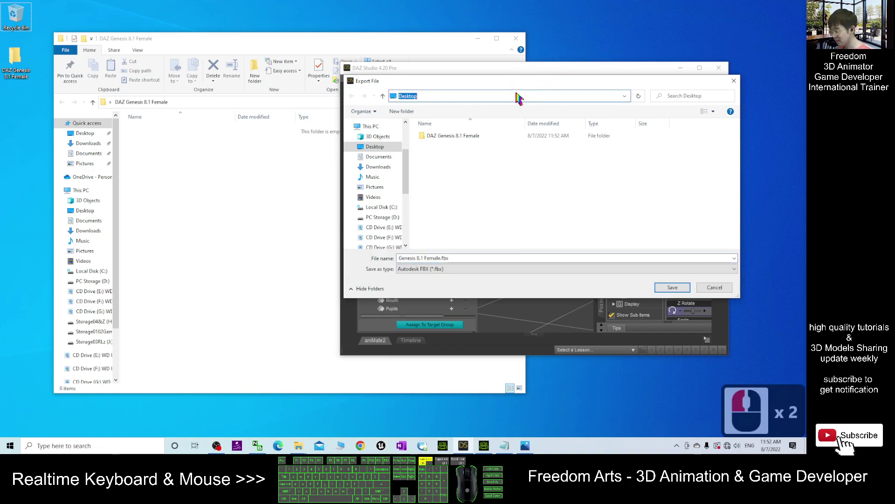
key("ctrl+v")
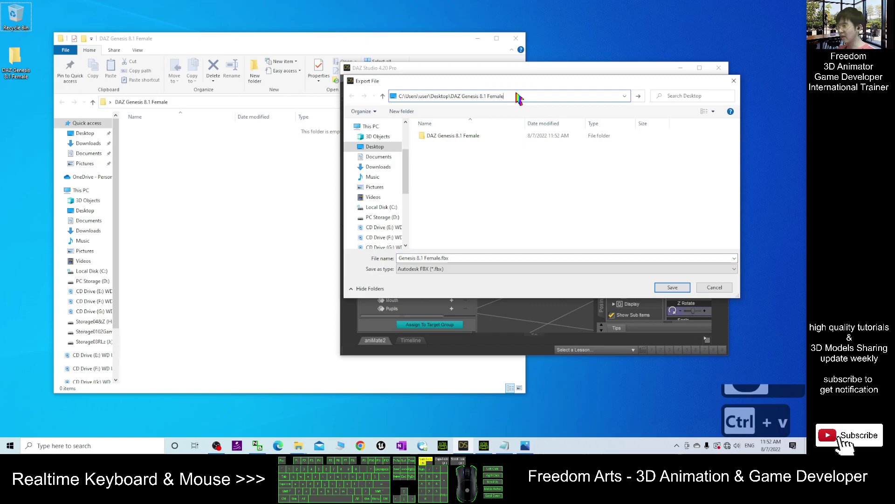
key("Return")
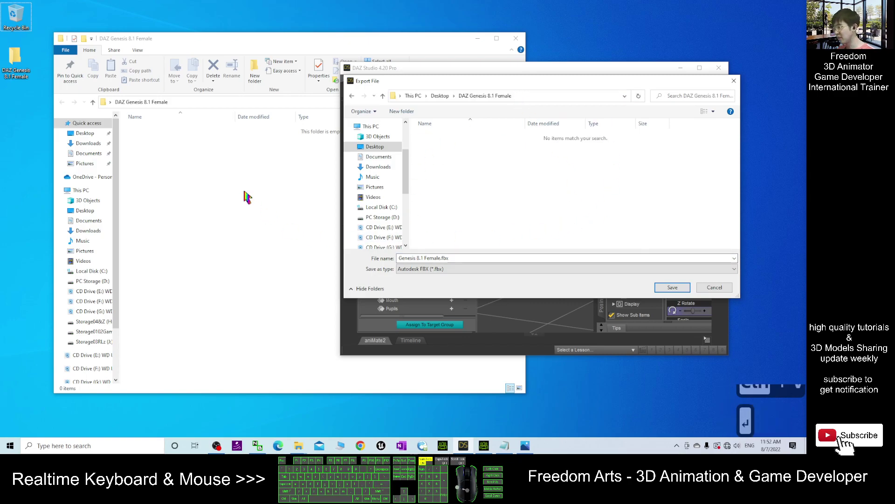
Export the character as an Autodesk FBX file named DAZ Genesis 8.1 Female, accepting the export options.
left_click(471, 257)
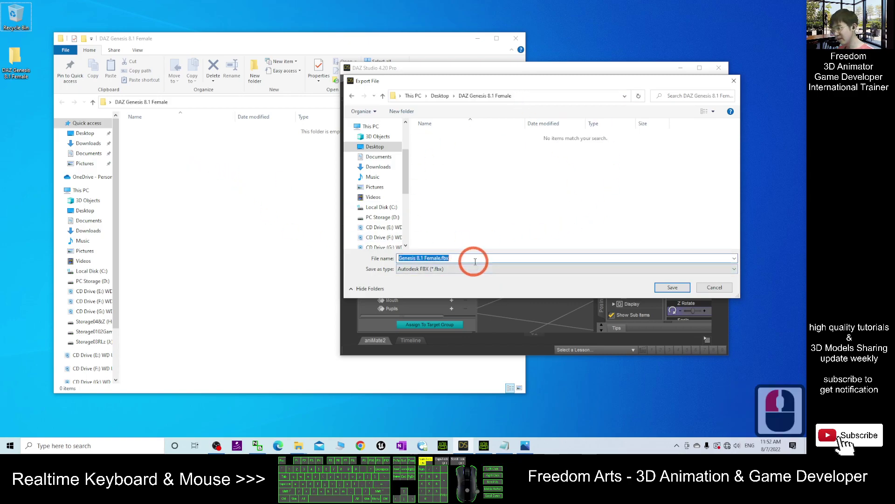
type("D")
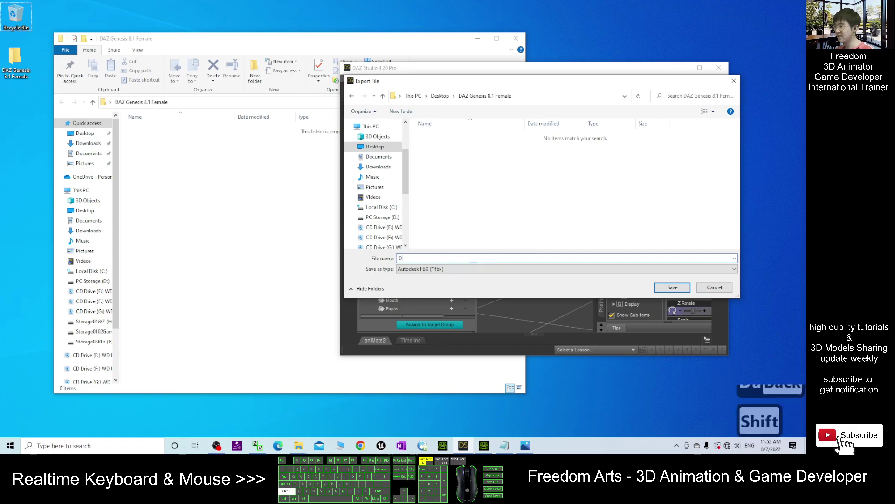
type("AZ Genesis")
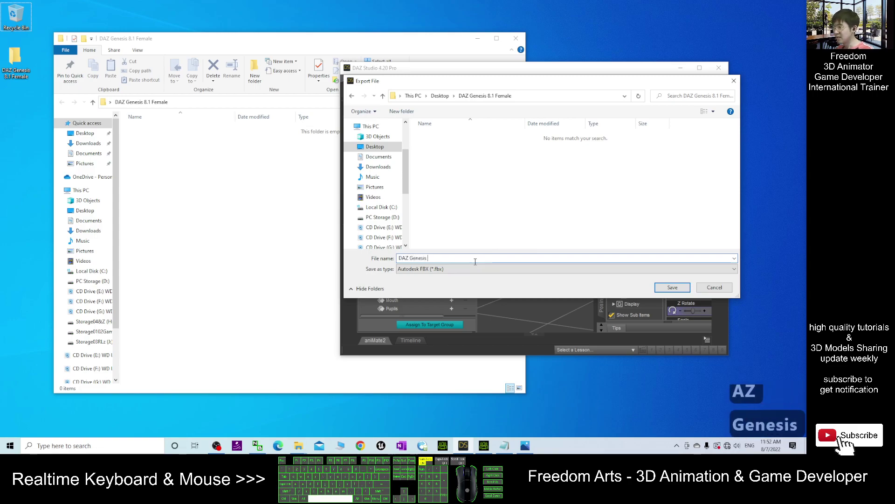
type(" 8.1 Female")
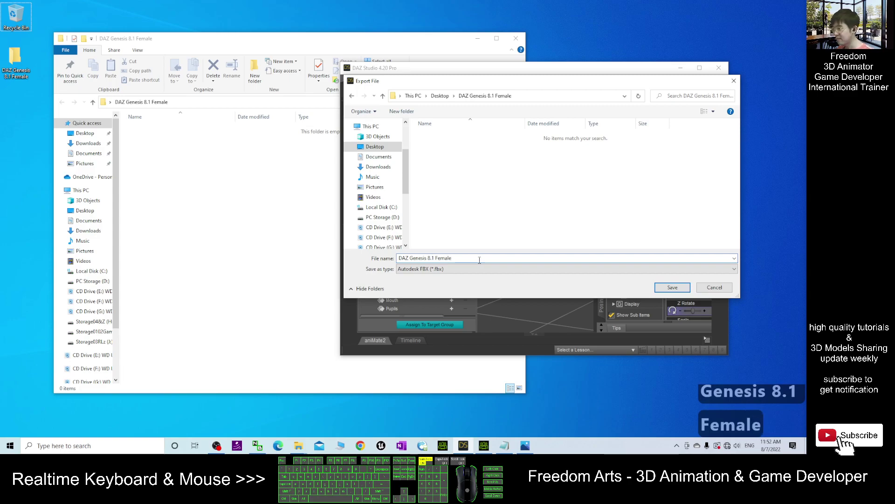
left_click(430, 269)
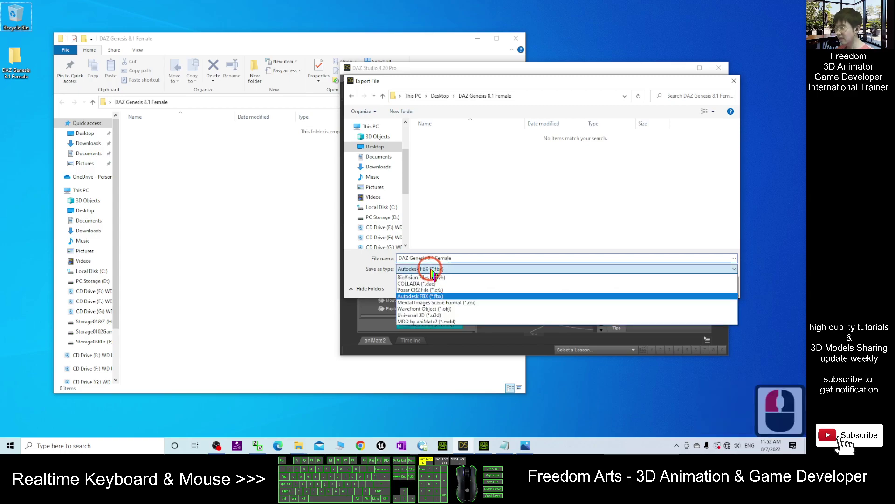
left_click(428, 293)
left_click(661, 287)
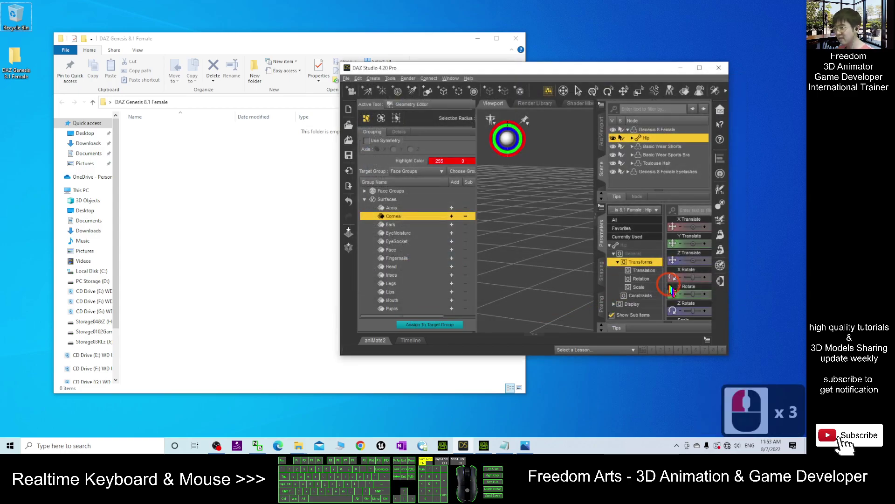
left_click(431, 353)
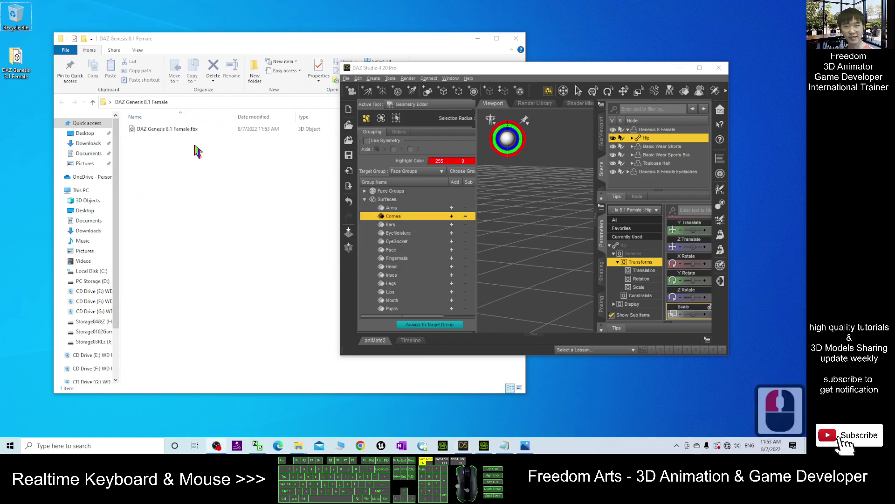
Select the exported FBX file, minimize DAZ Studio, and switch to Character Creator 3.
left_click(161, 129)
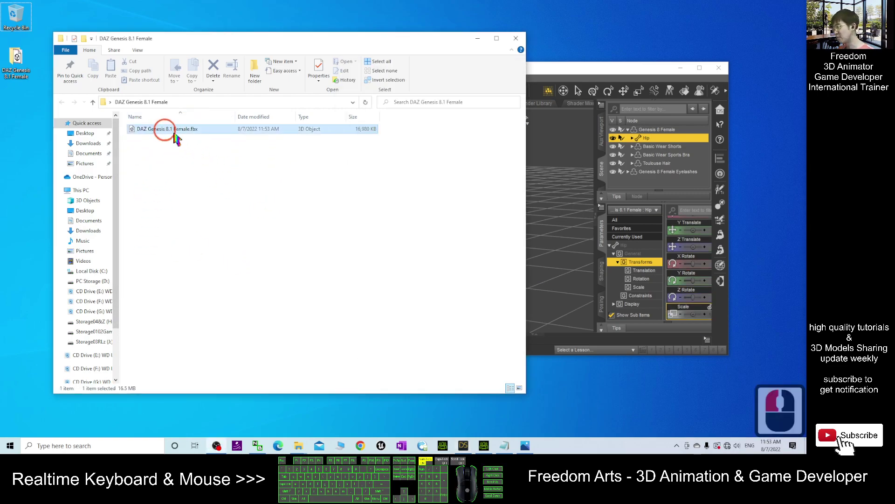
left_click(682, 70)
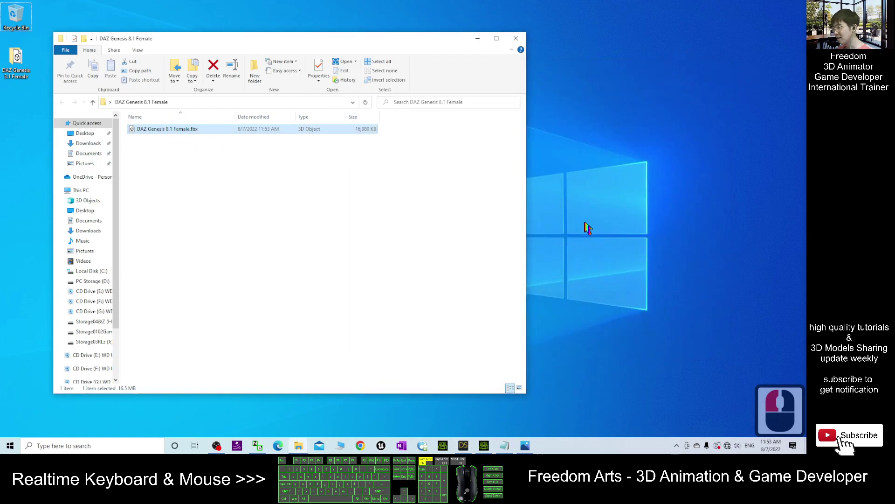
left_click(485, 446)
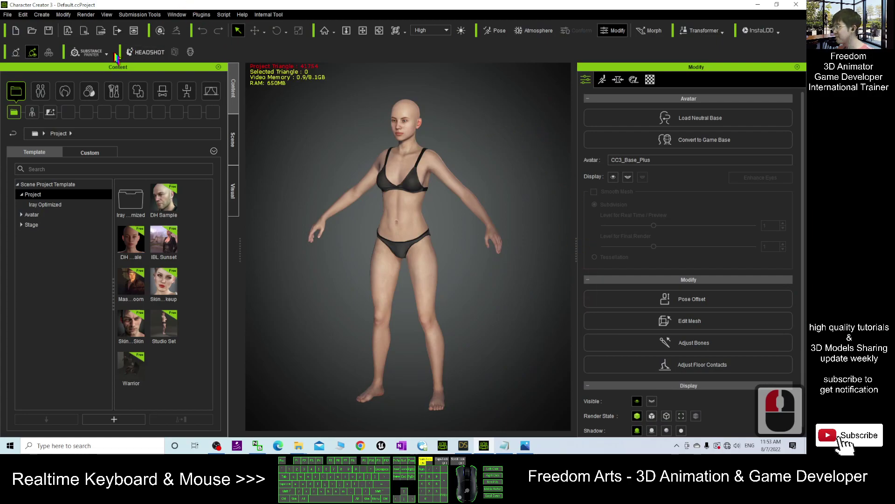
left_click(522, 447)
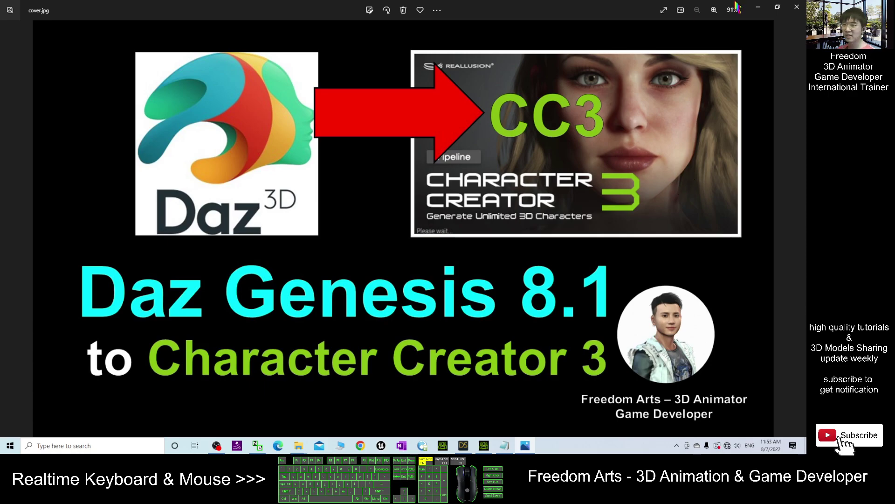
left_click(758, 7)
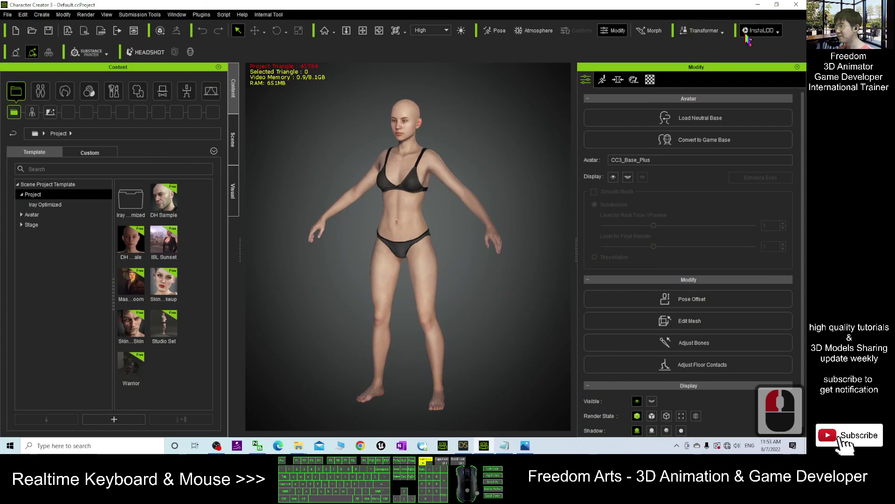
Import DAZ Genesis 8.1 Female.fbx from its desktop folder using Transformer with the CC3+ base.
left_click(718, 31)
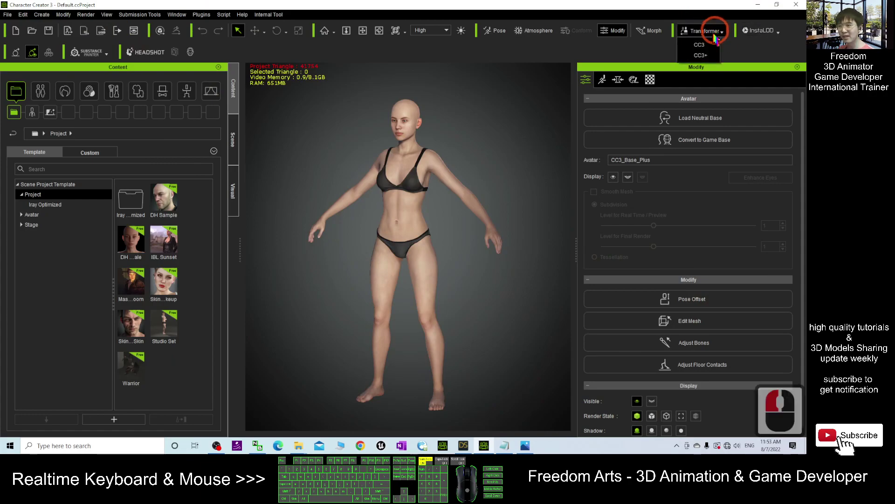
left_click(702, 56)
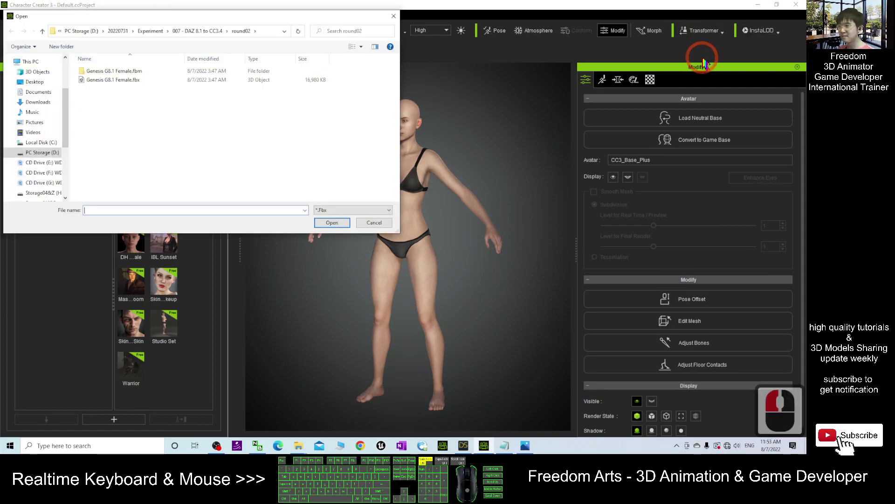
left_click(34, 82)
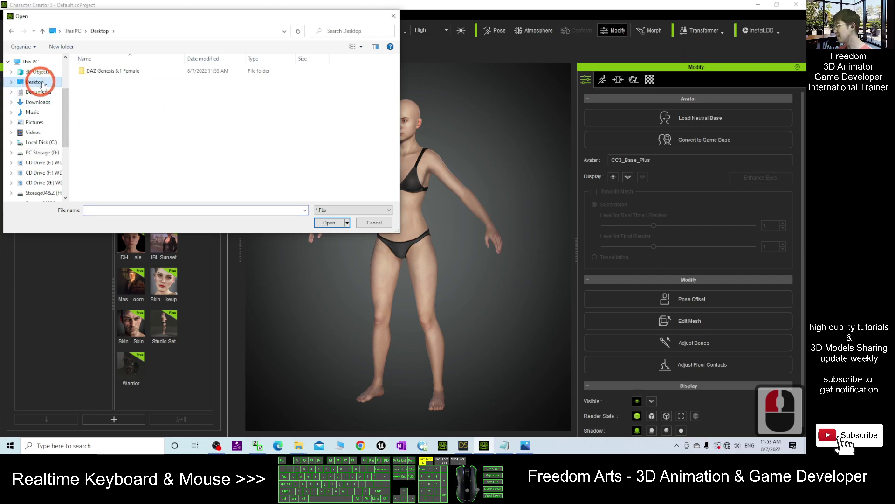
double_click(119, 72)
left_click(127, 71)
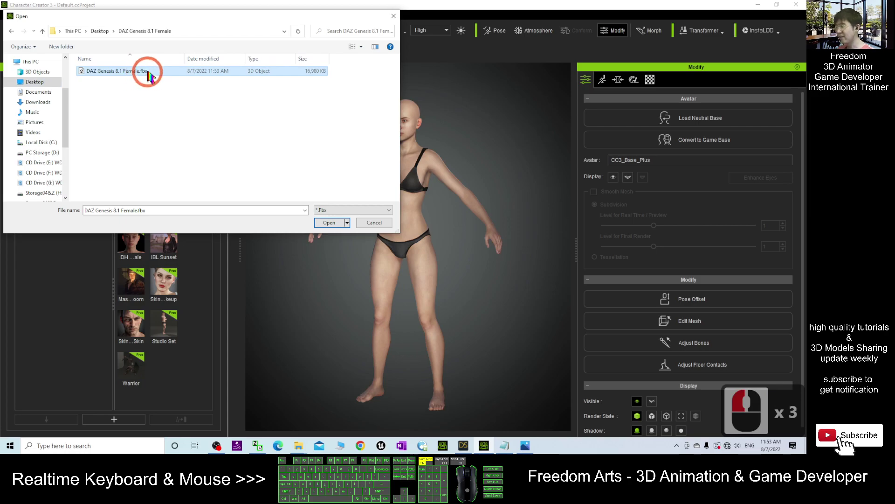
double_click(147, 75)
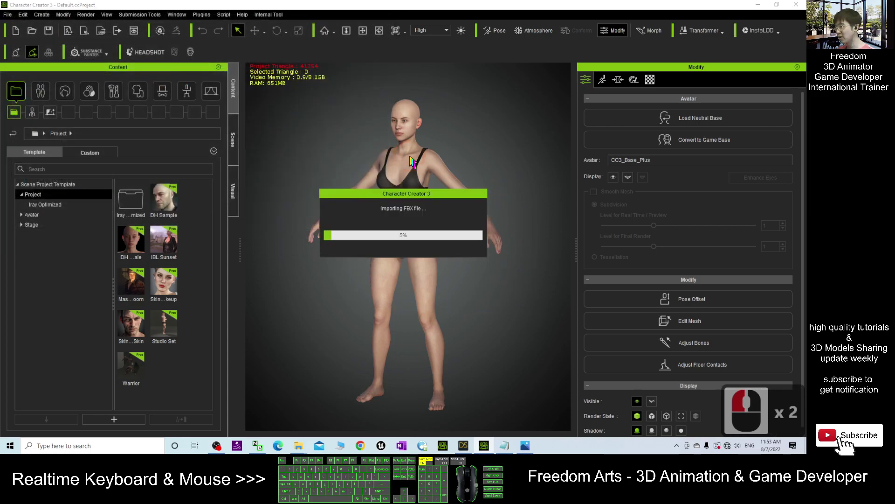
Examine the contents of the DAZ Genesis 8.1 Female.fbm texture folder, and return to Character Creator 3.
mouse_move(300, 447)
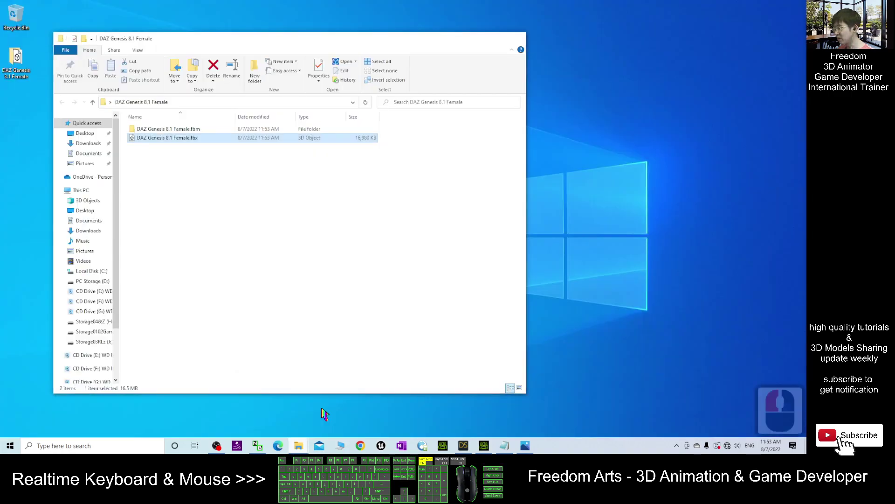
left_click(321, 412)
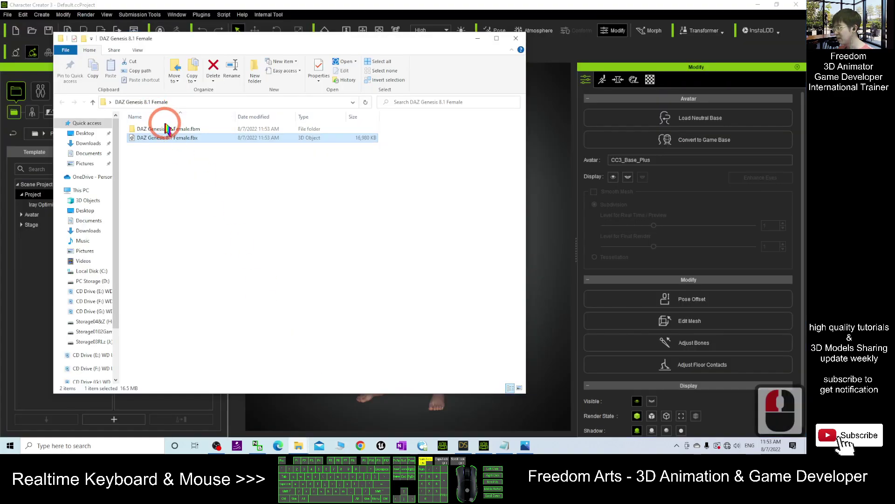
left_click(171, 127)
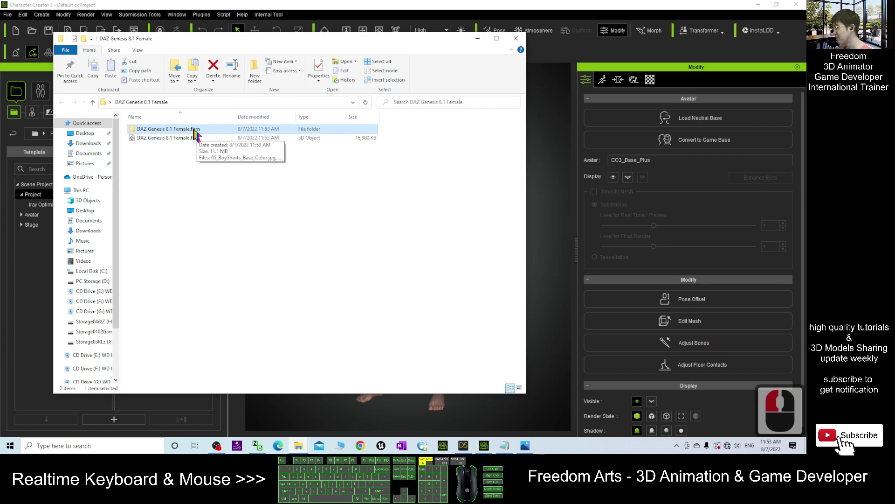
double_click(191, 131)
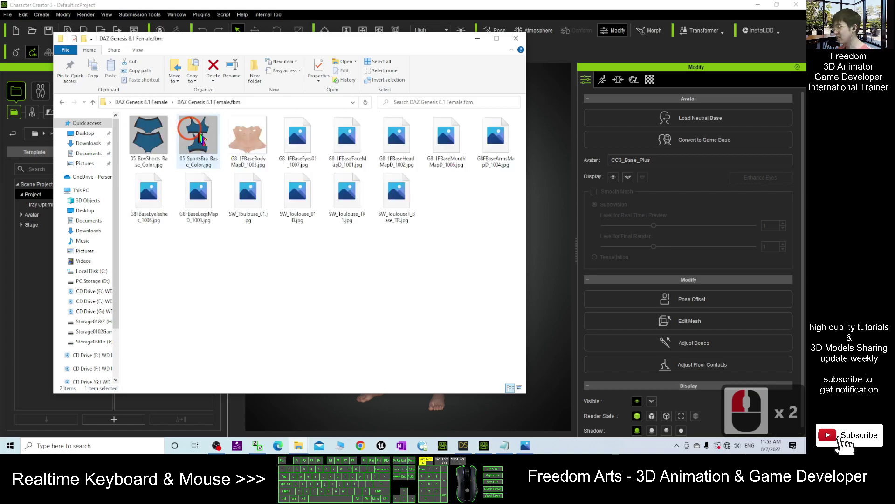
key("BackSpace")
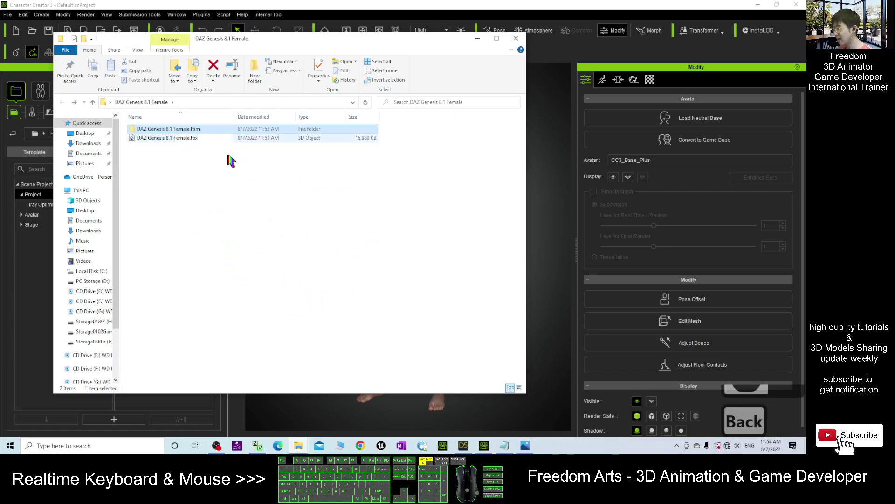
left_click(486, 445)
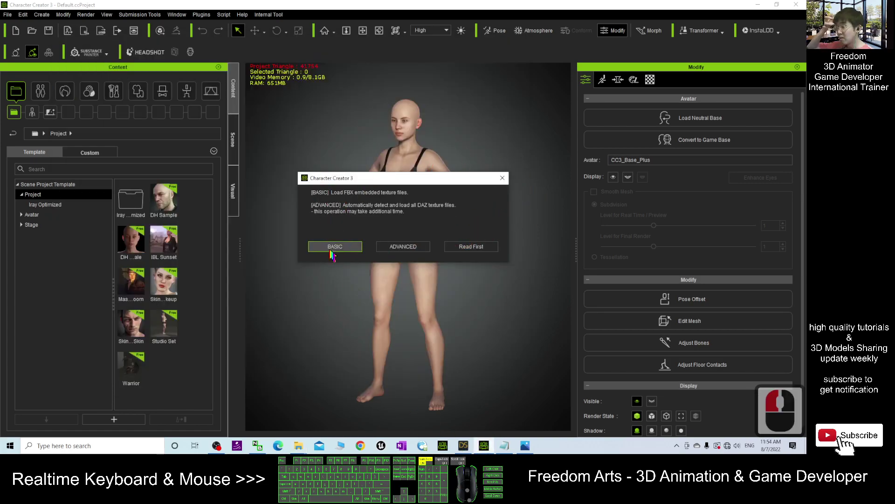
Choose Basic loading of the embedded FBX textures, and enable Bake Body Texture with a maximum texture size of 1024.
left_click(343, 248)
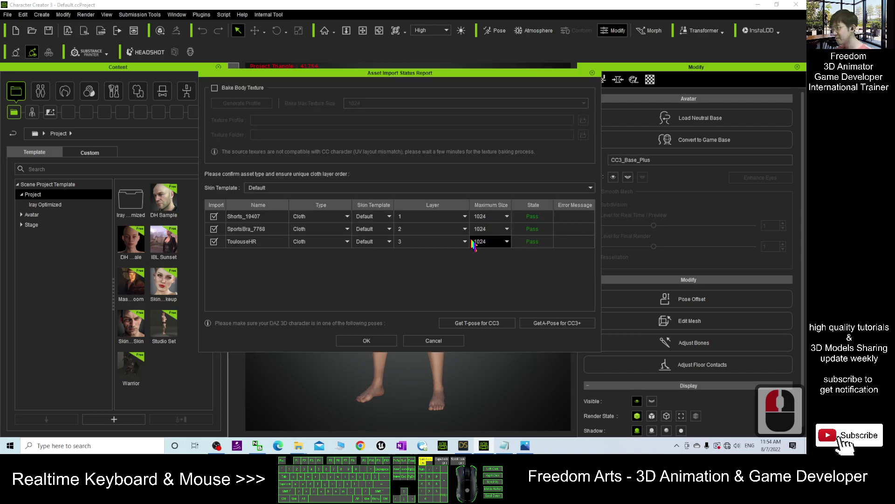
left_click(214, 89)
left_click(214, 89)
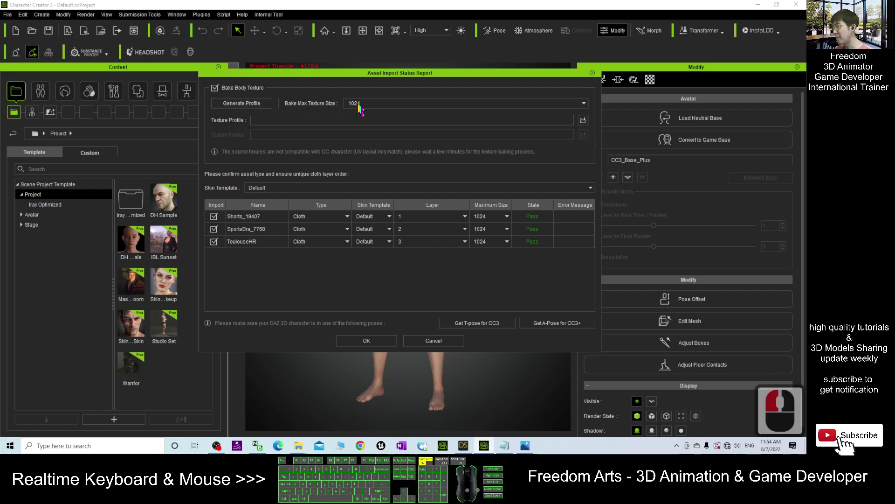
left_click(396, 103)
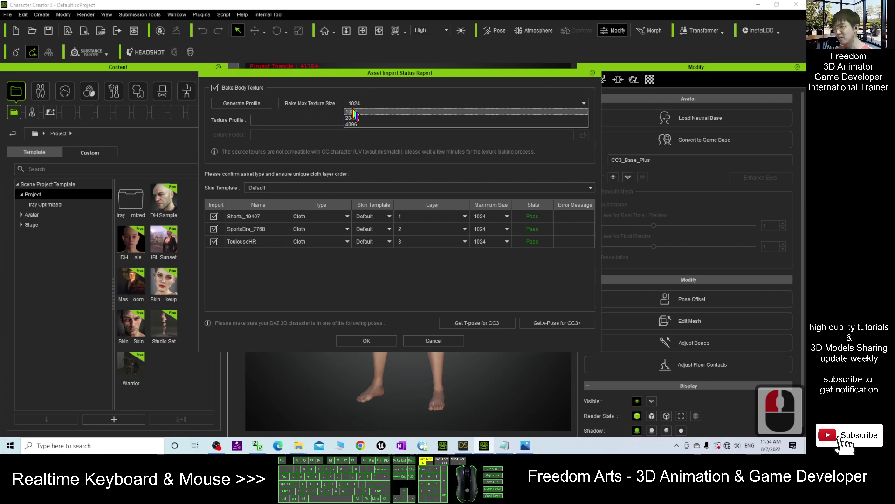
left_click(375, 102)
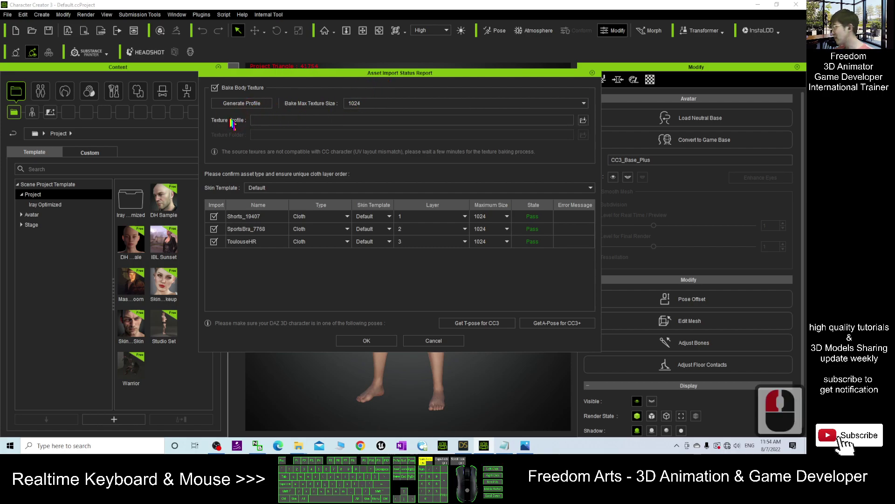
Copy the CC3 texture profile location from notes.txt in Notepad, and return to Character Creator 3.
left_click(504, 446)
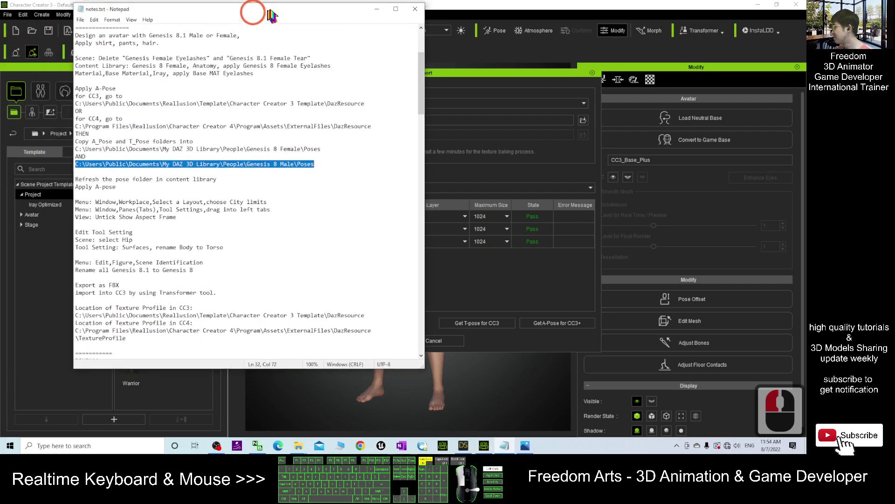
left_click_drag(256, 12, 346, 44)
scroll(246, 320, "down", 1)
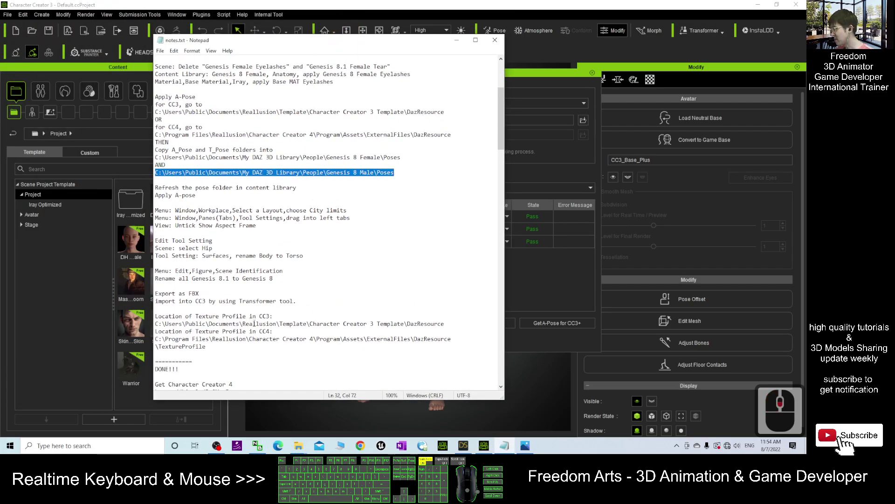
left_click_drag(157, 325, 445, 321)
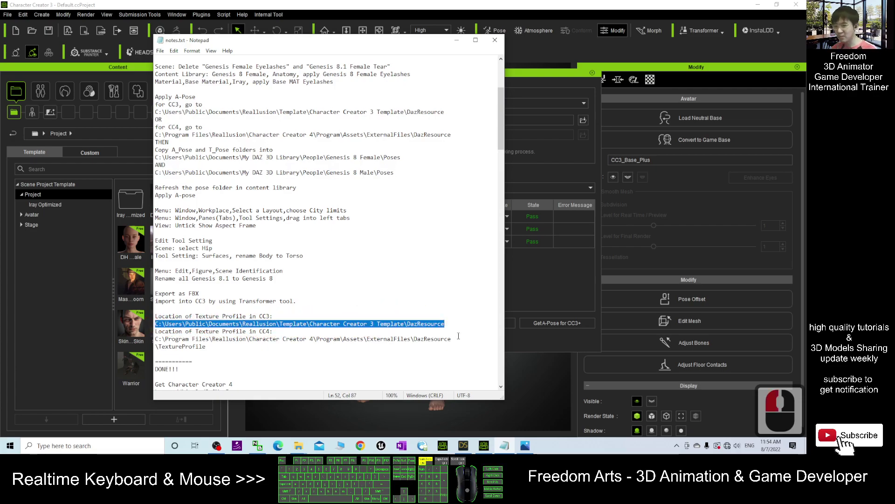
key("ctrl+c")
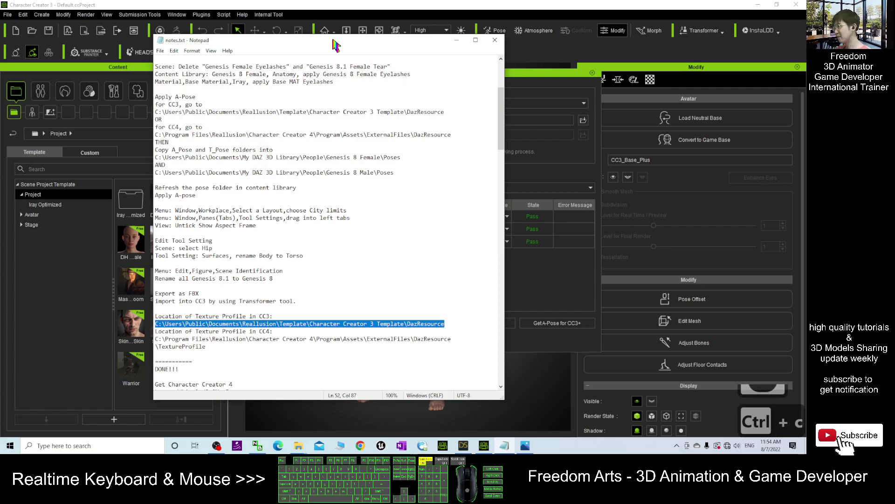
left_click_drag(333, 40, 0, 37)
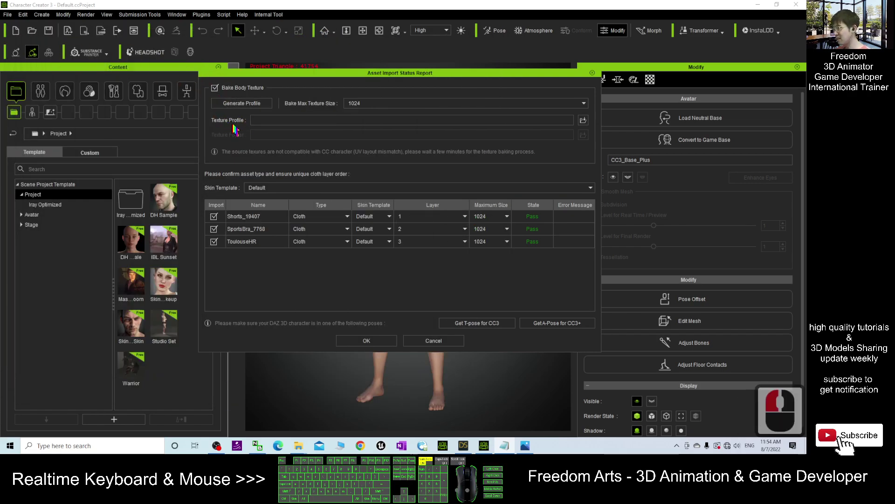
Load G8Female_TextureProfile.ini from the TextureProfile folder inside DazResource as the texture profile.
left_click(583, 121)
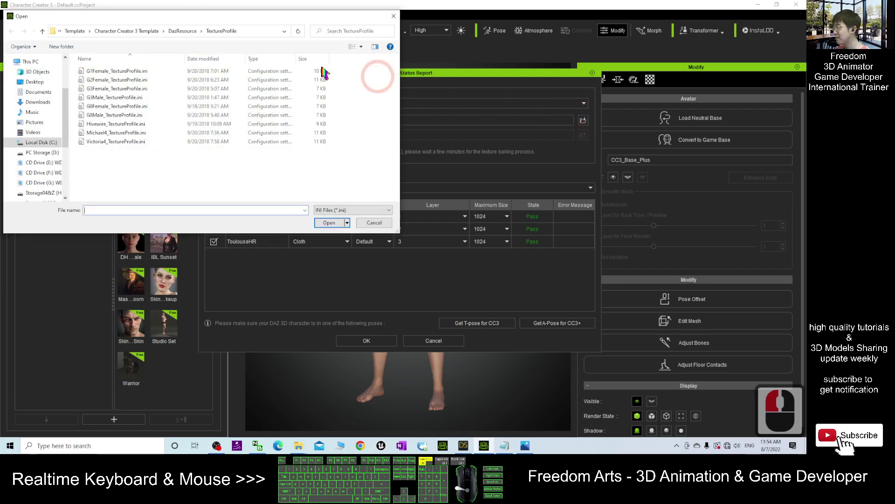
left_click(249, 30)
key("ctrl+v")
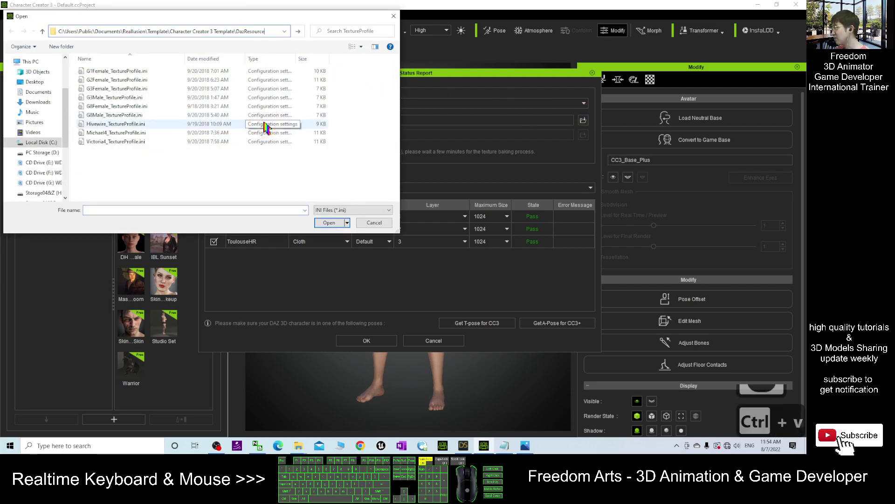
key("Return")
left_click(103, 90)
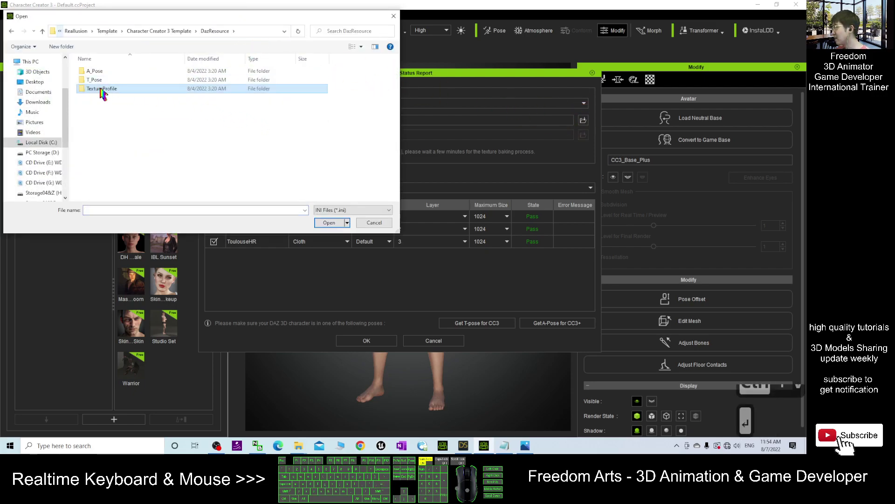
double_click(102, 91)
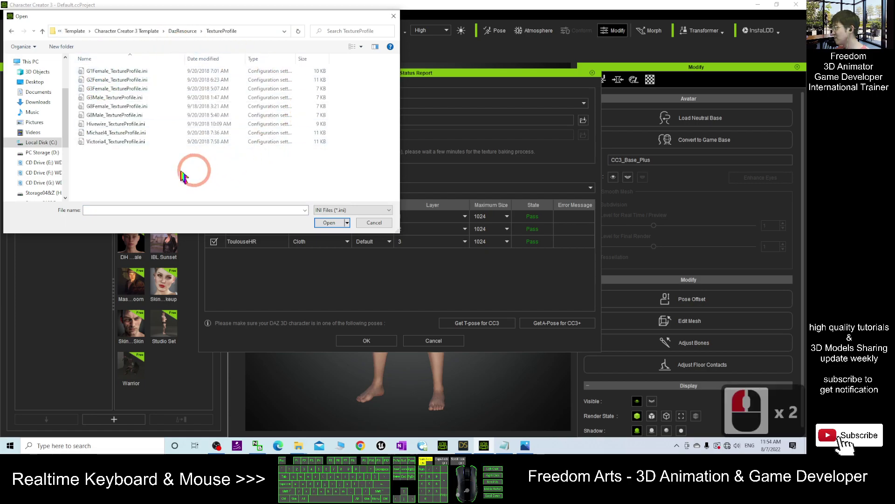
left_click_drag(216, 16, 392, 36)
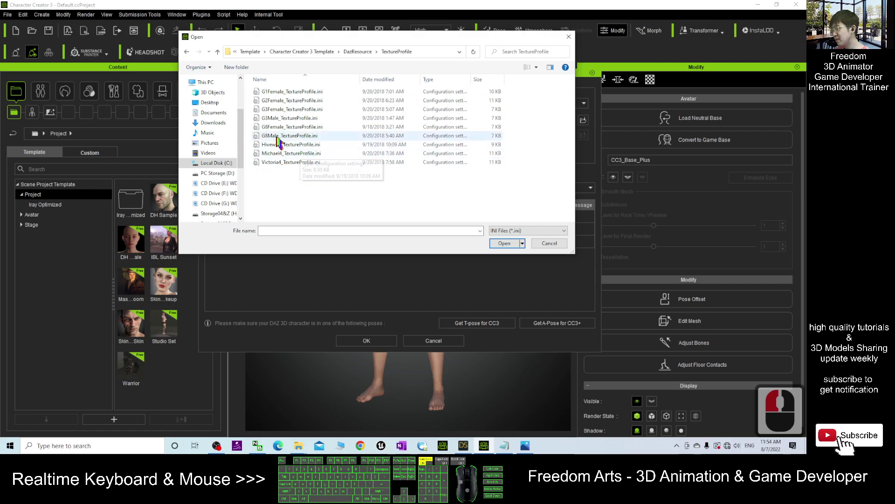
left_click(317, 127)
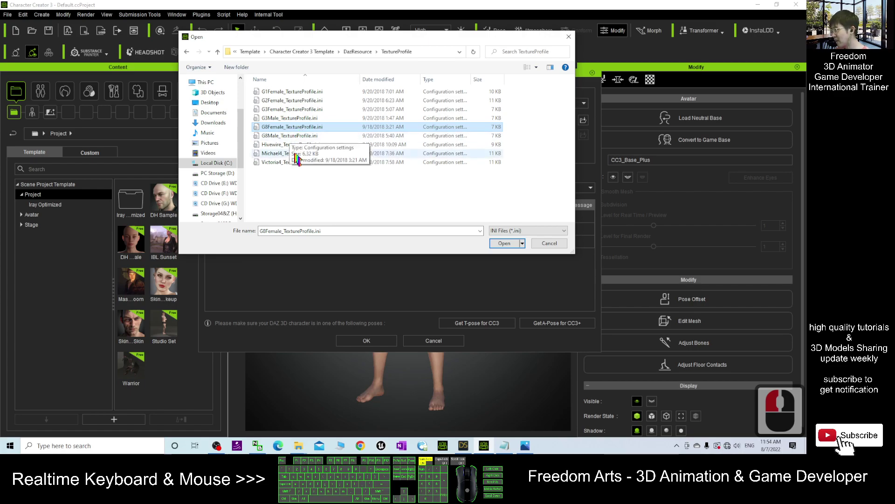
double_click(316, 131)
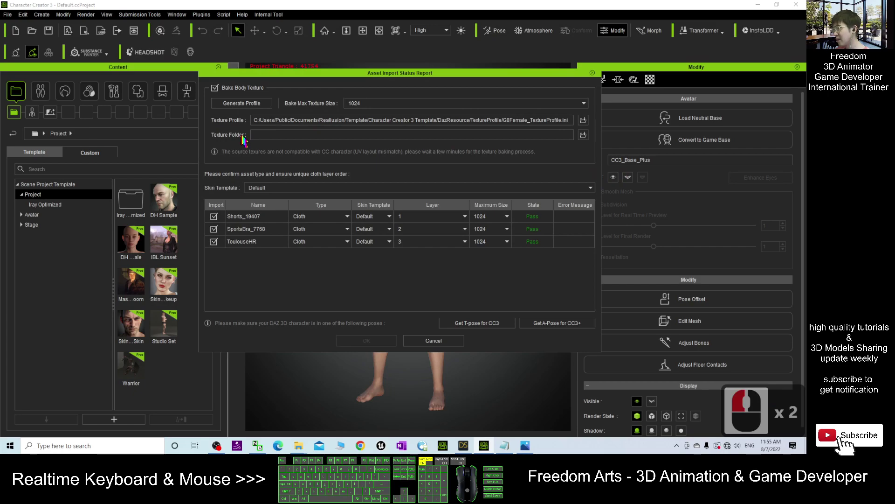
Copy the path of the DAZ Genesis 8.1 Female.fbm folder in File Explorer, and return to the import report in Character Creator 3.
mouse_move(300, 449)
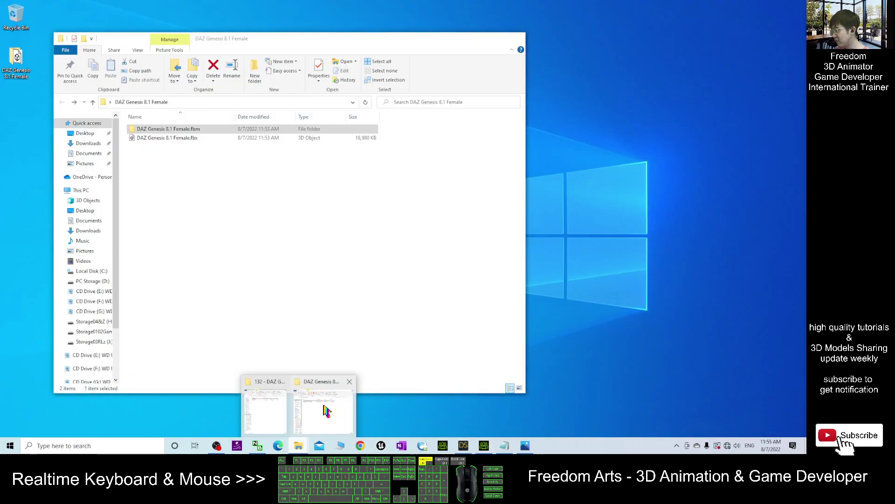
left_click(320, 410)
left_click(180, 128)
double_click(193, 134)
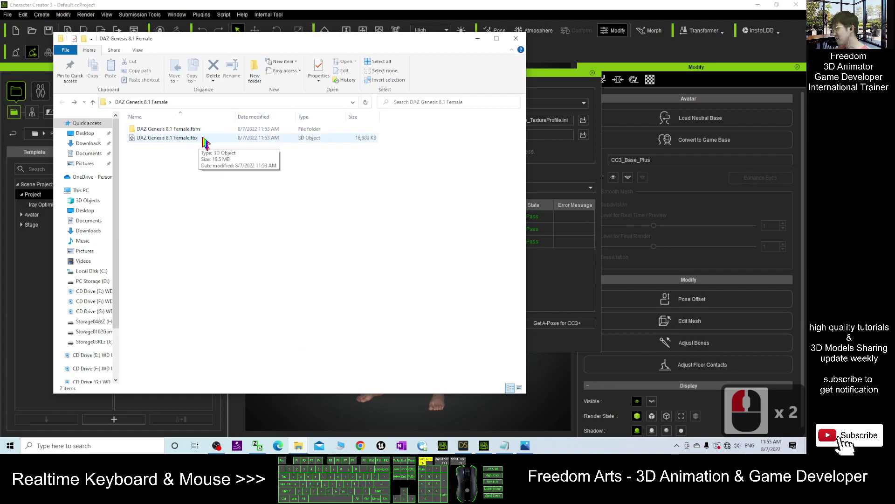
double_click(180, 129)
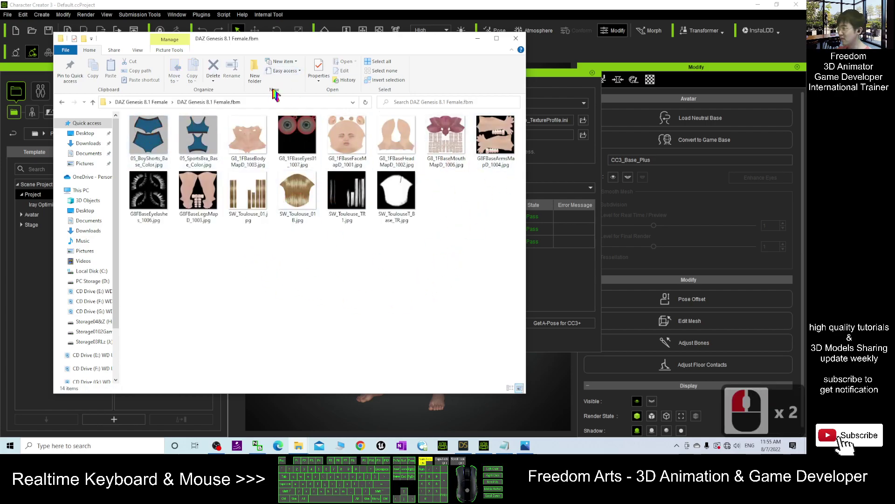
left_click(261, 101)
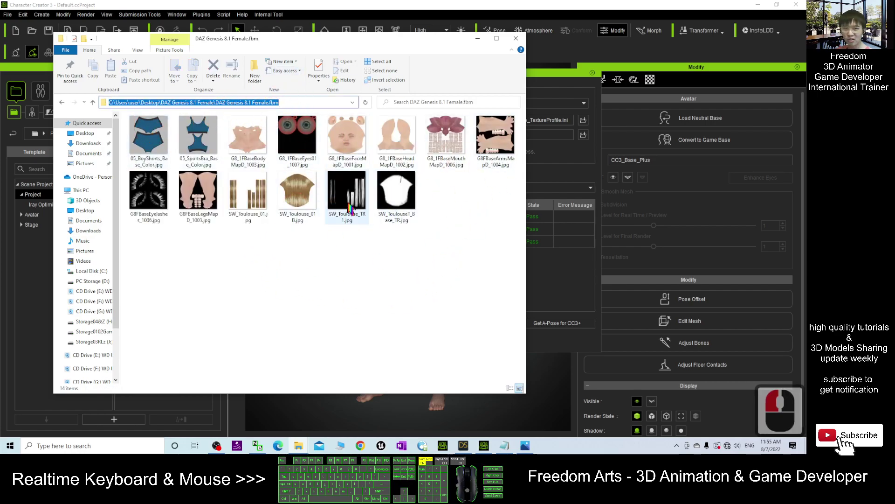
key("ctrl+c")
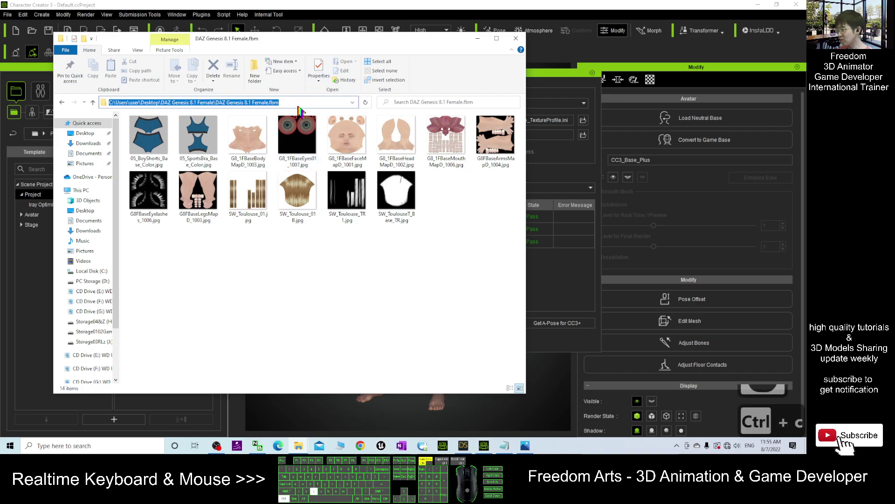
left_click(534, 4)
left_click(314, 154)
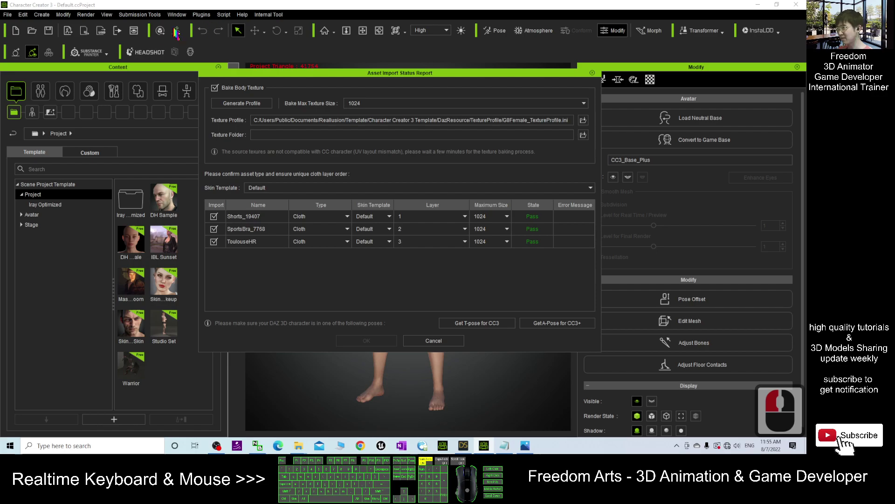
Set the texture folder to DAZ Genesis 8.1 Female.fbm using the copied path, and confirm the asset import.
left_click(583, 135)
left_click(460, 91)
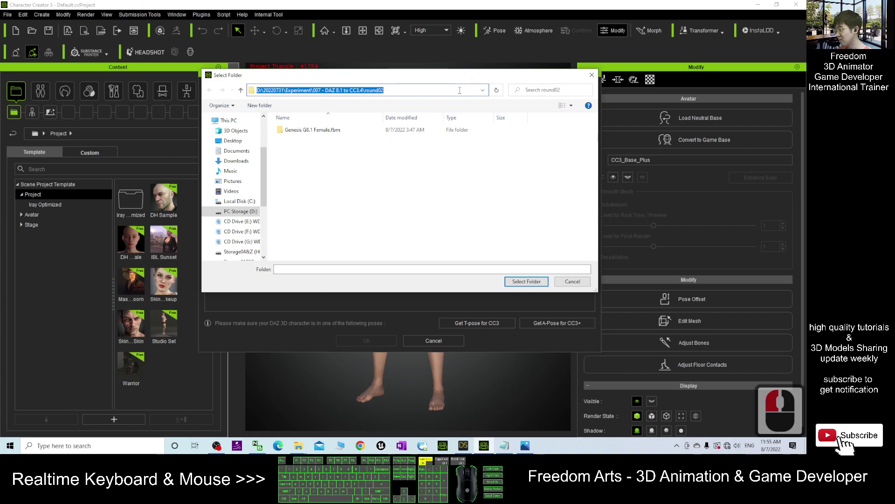
key("ctrl+v")
key("Return")
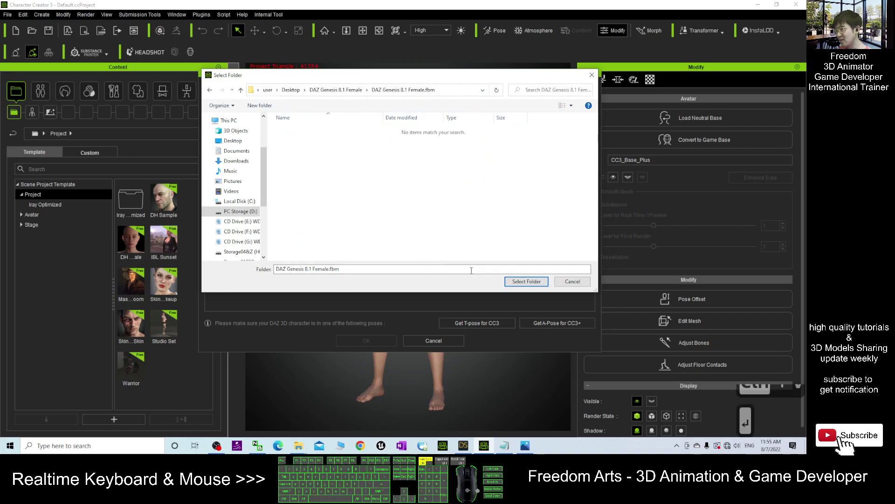
left_click(526, 283)
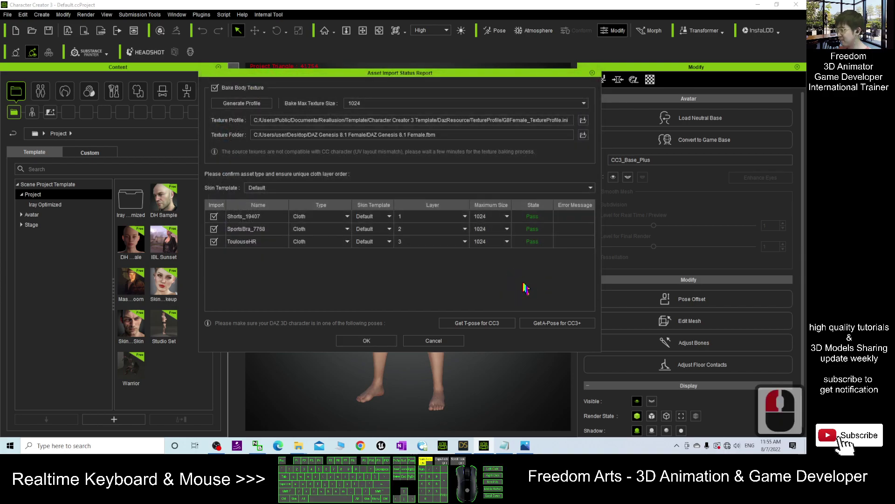
left_click(368, 341)
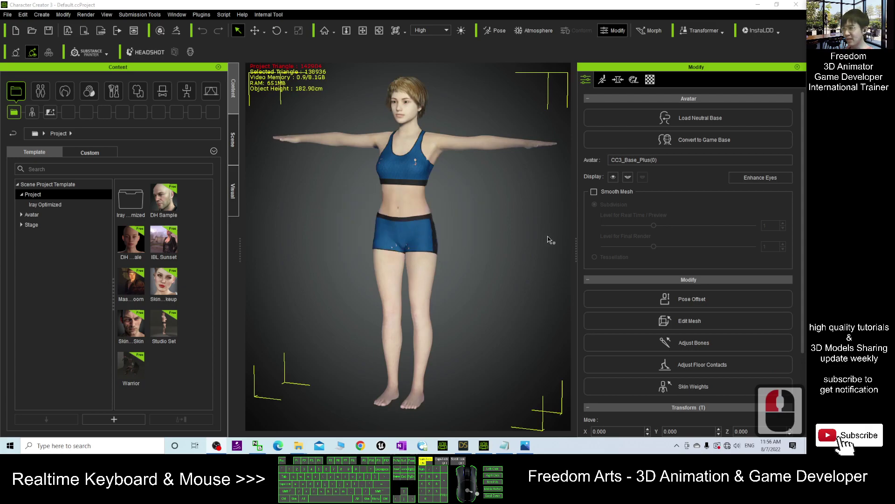
Examine the imported character's body, clothing and hair up close and from several angles.
scroll(456, 197, "up", 5)
left_click(471, 208)
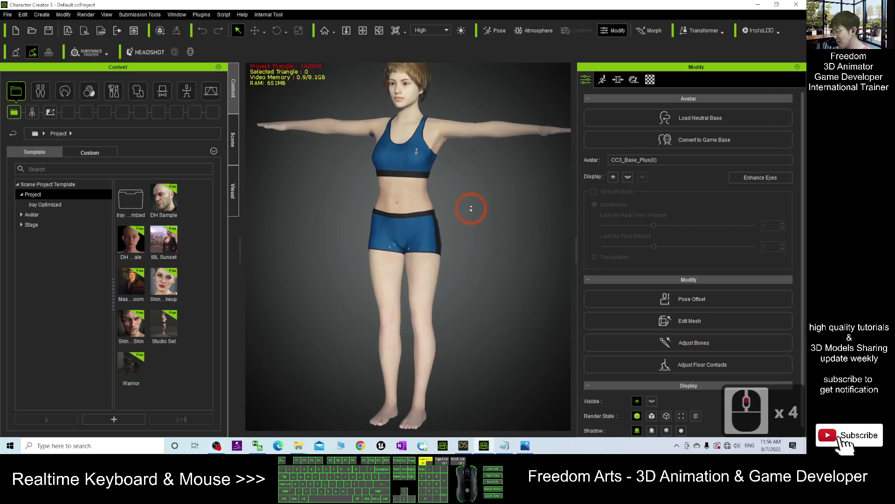
scroll(405, 269, "up", 16)
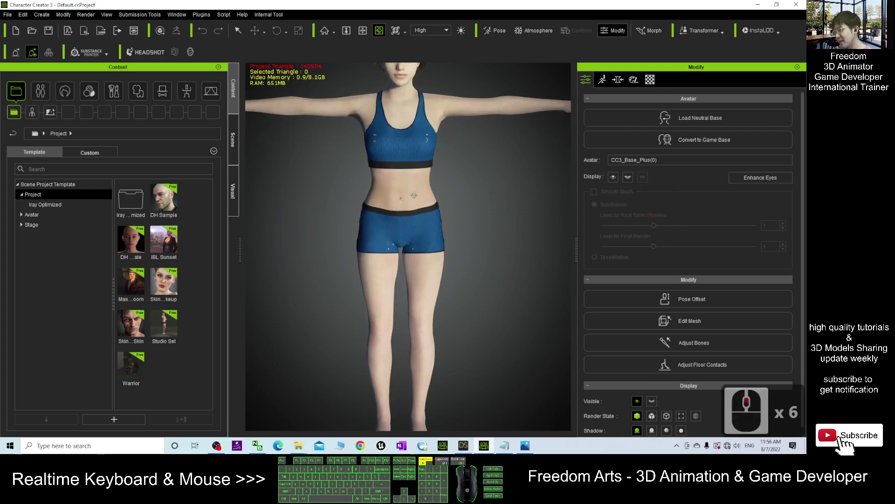
scroll(385, 238, "up", 1)
key("x")
left_click_drag(295, 210, 300, 240)
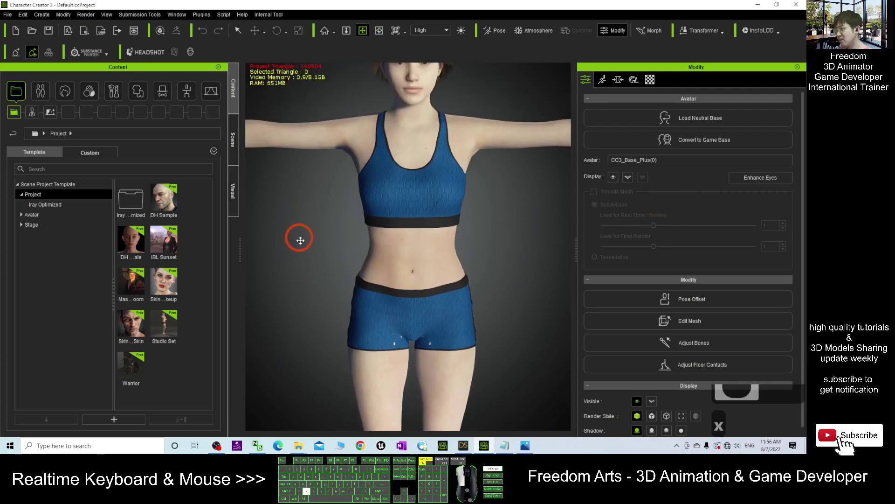
scroll(401, 248, "down", 5)
key("c")
left_click_drag(474, 254, 452, 232)
key("q")
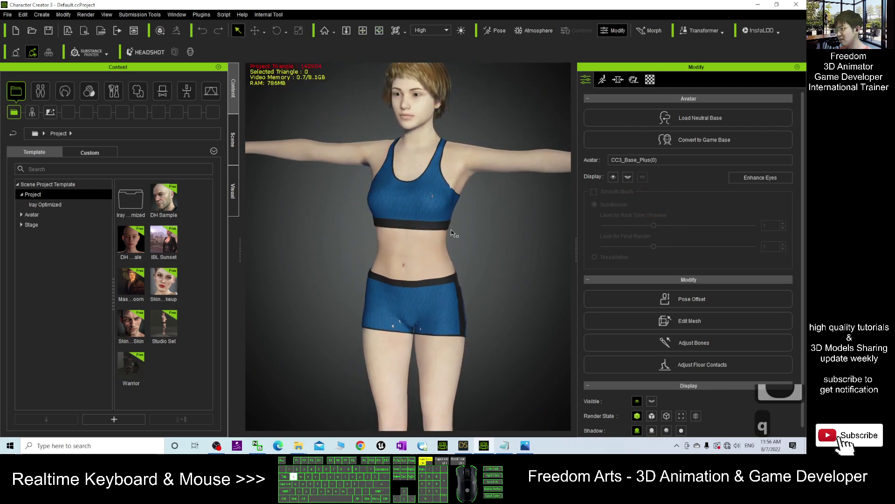
Select the character's shorts and check how the clothing fits around the waist and hips.
double_click(450, 222)
left_click(457, 295)
left_click(458, 294)
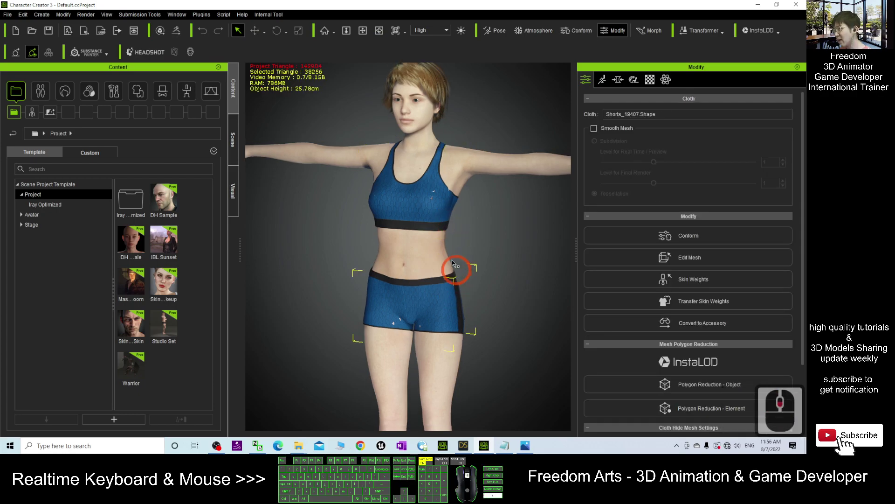
scroll(450, 268, "down", 8)
key("c")
left_click_drag(323, 230, 399, 224)
scroll(422, 219, "up", 6)
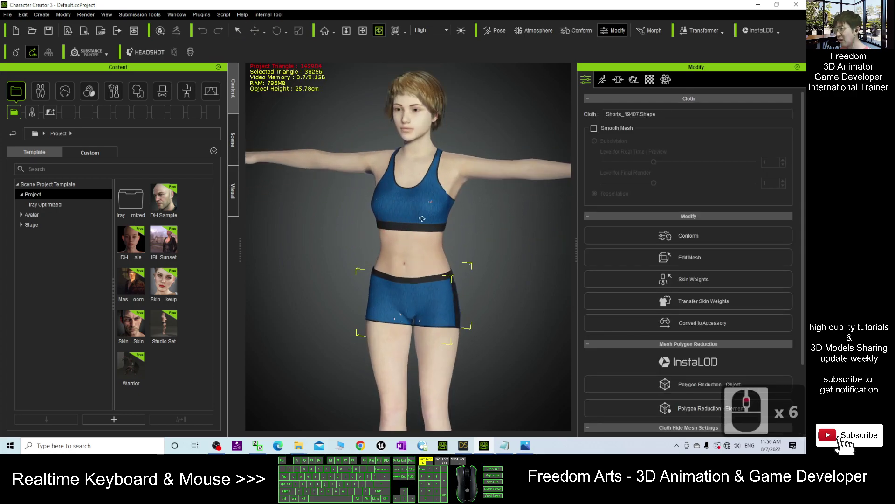
Test the Body Fat A full-body morph on the character at -10, and reset it to 0.
left_click(618, 80)
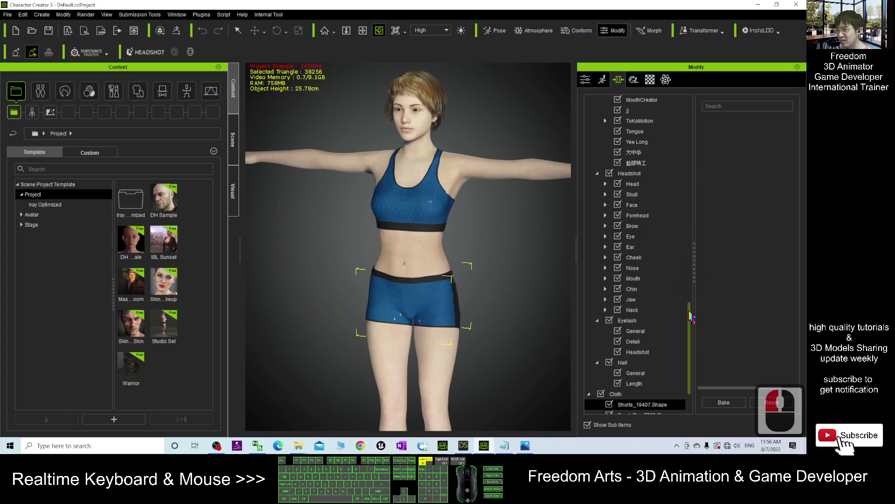
left_click_drag(691, 311, 698, 107)
double_click(671, 140)
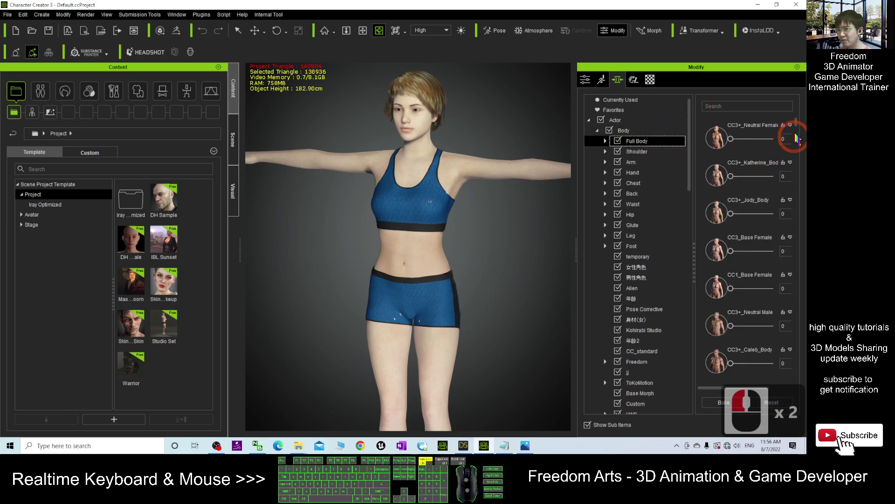
left_click_drag(797, 125, 797, 177)
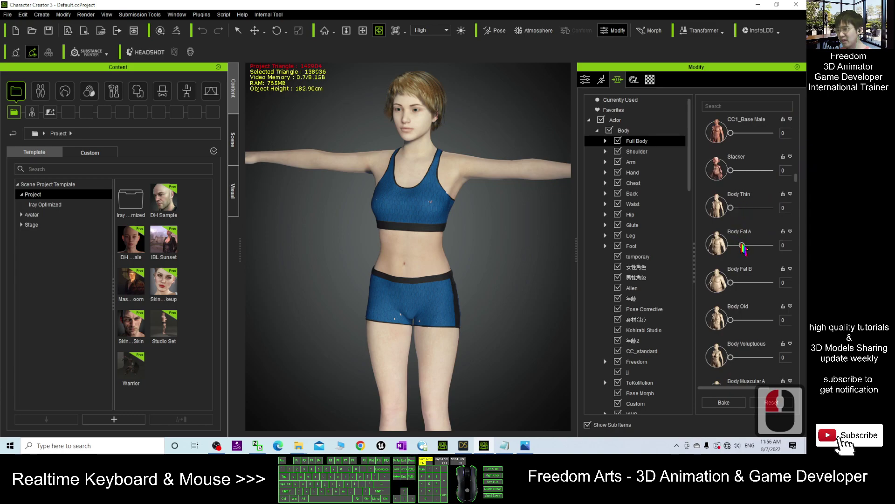
mouse_move(743, 248)
left_mouse_down()
mouse_move(789, 248)
mouse_move(741, 254)
left_mouse_up()
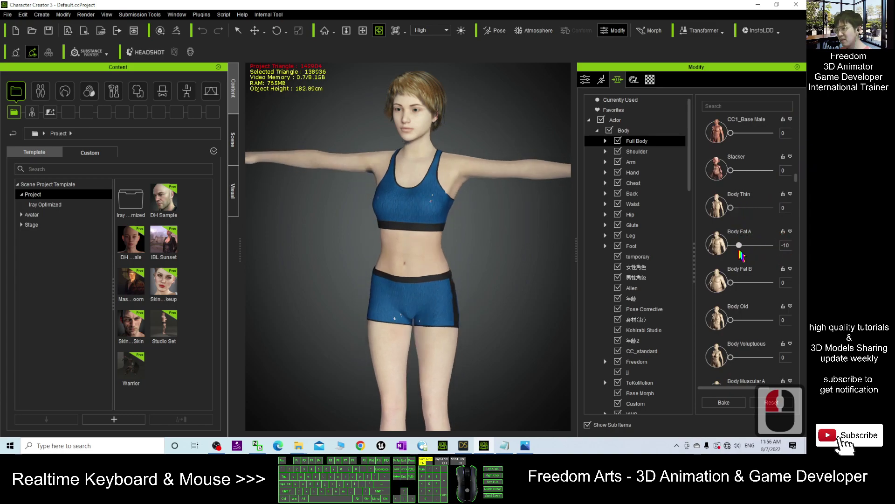
double_click(739, 245)
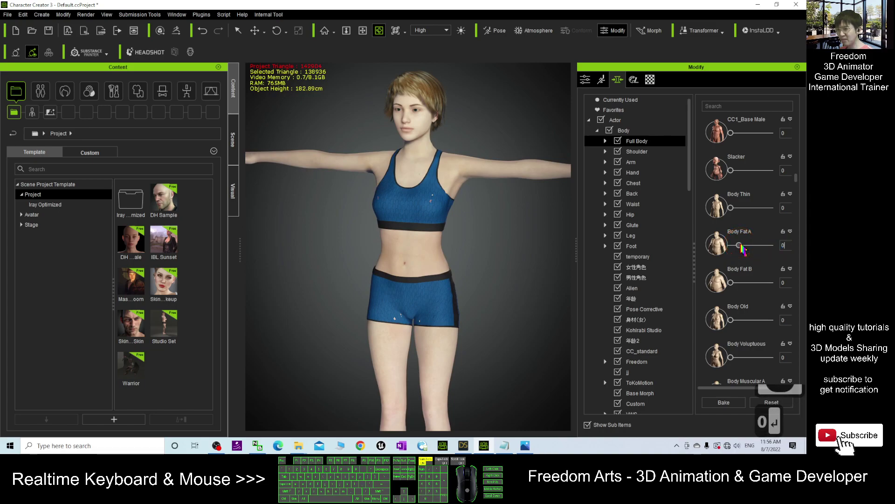
Select the shorts and examine their front lower edge for spots of skin poking through.
scroll(355, 230, "down", 2)
scroll(346, 231, "up", 6)
key("c")
left_click_drag(348, 233, 410, 236)
mouse_move(410, 237)
right_mouse_down()
mouse_move(326, 237)
mouse_move(386, 328)
right_mouse_up()
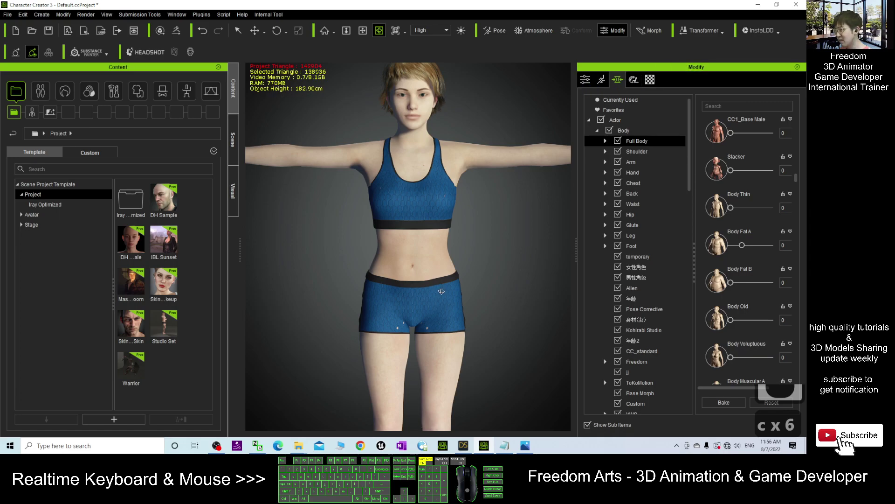
left_click(345, 296)
left_click(409, 333)
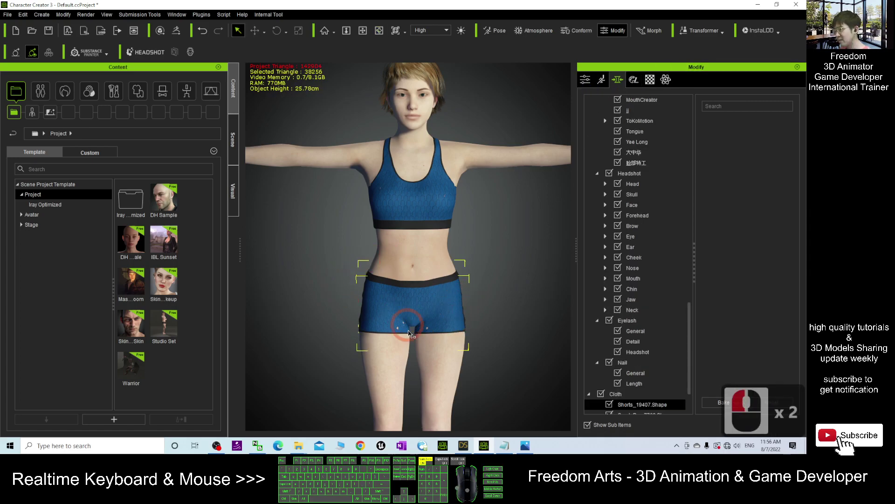
scroll(411, 332, "up", 9)
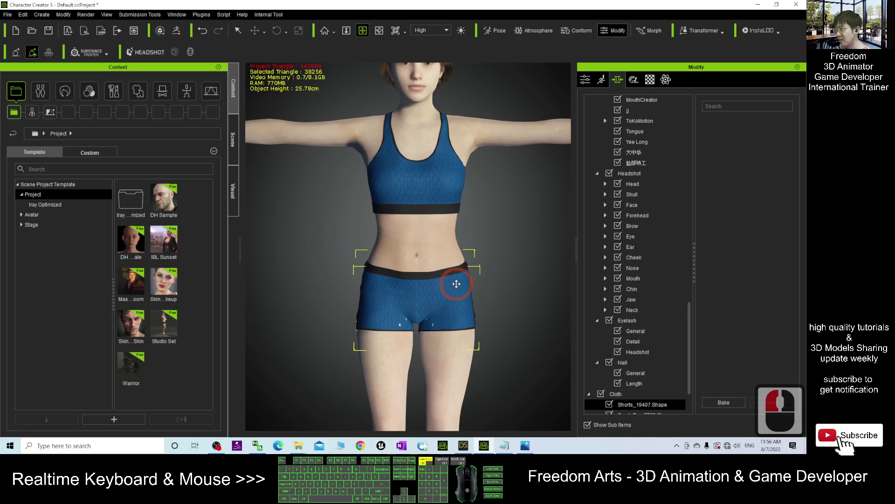
Sculpt the shorts mesh outward over the skin spots poking through near the inner hem of both legs.
left_click(586, 80)
left_click(689, 257)
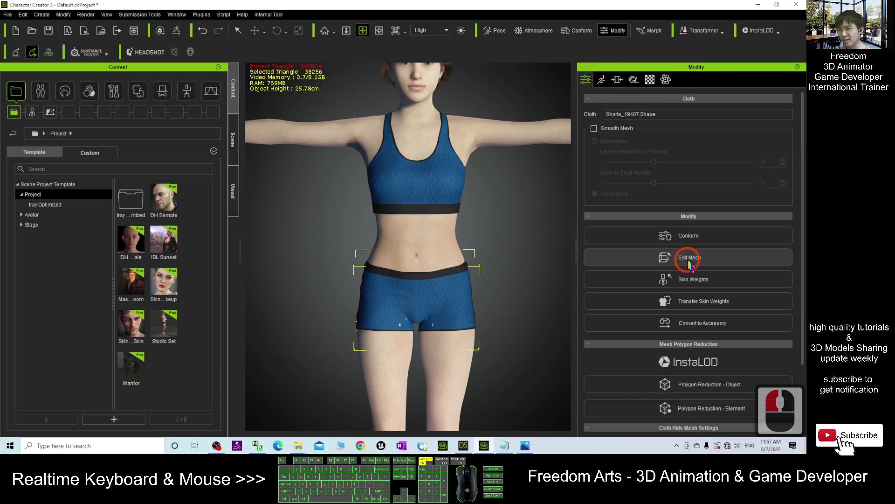
left_click(778, 125)
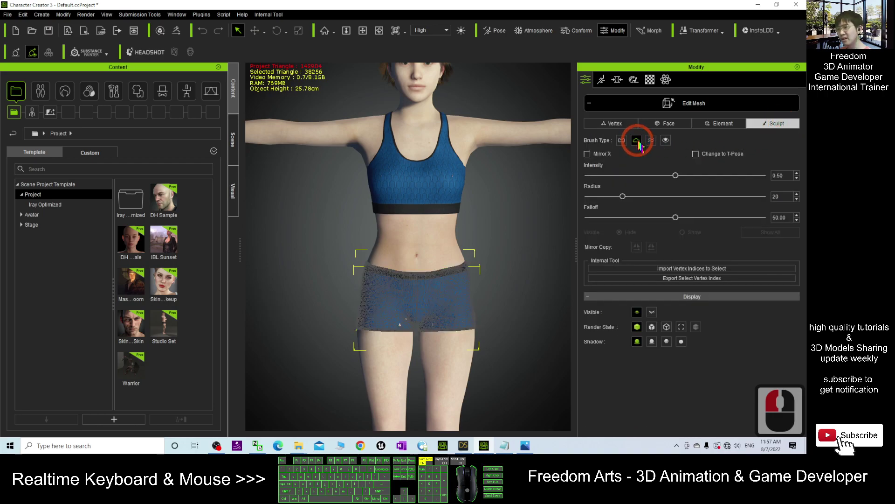
left_click(400, 328)
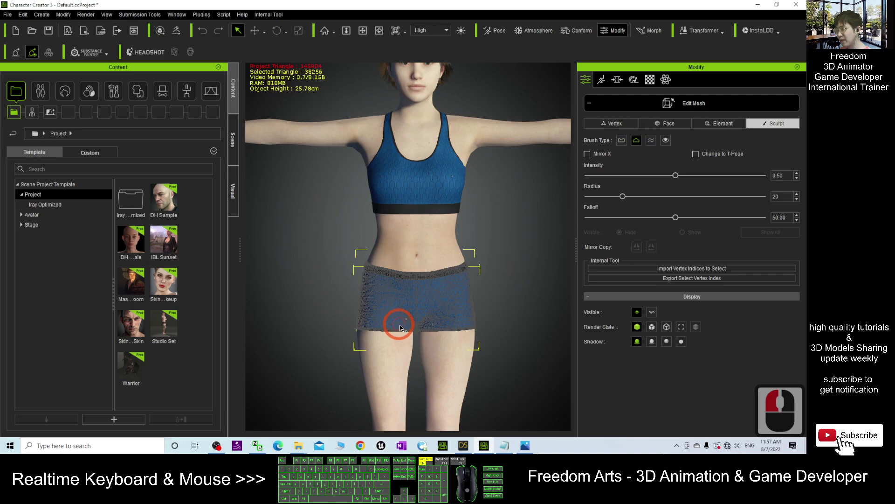
left_click(433, 323)
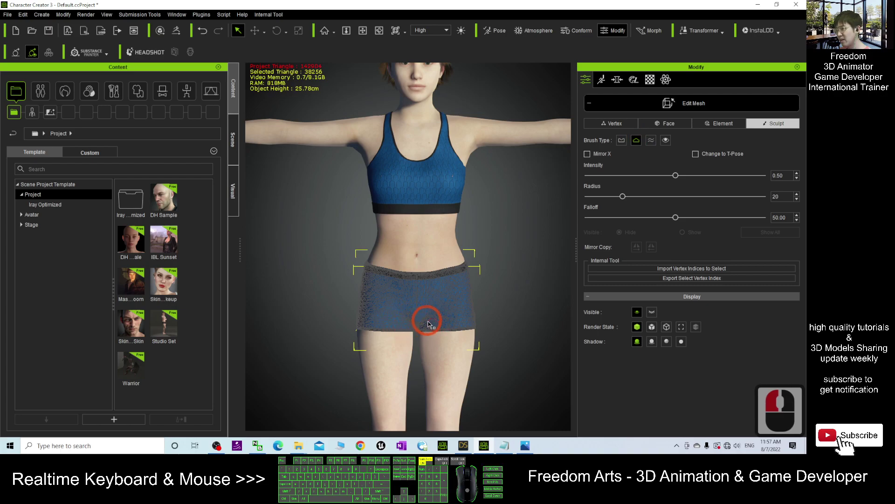
left_click(427, 321)
double_click(422, 321)
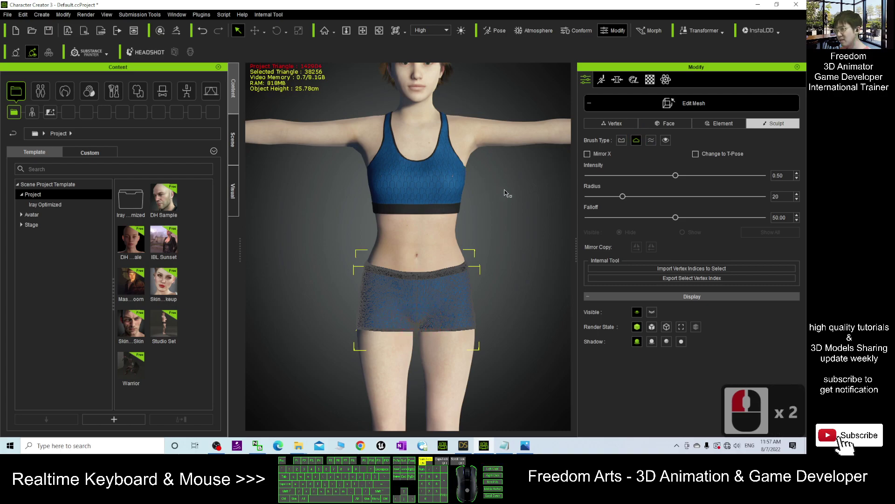
left_click(668, 103)
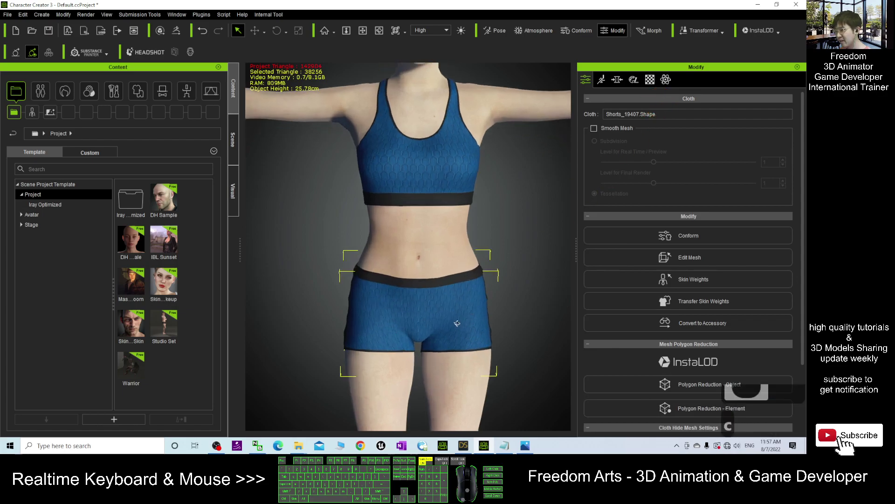
Touch up the front of the shorts at the right leg with the Sculpt brush.
key("c")
left_click_drag(457, 323, 456, 289)
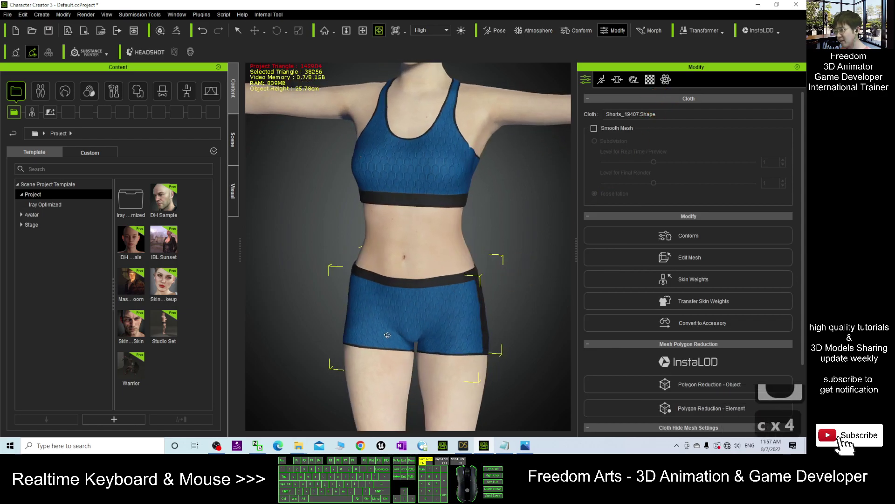
left_click(690, 257)
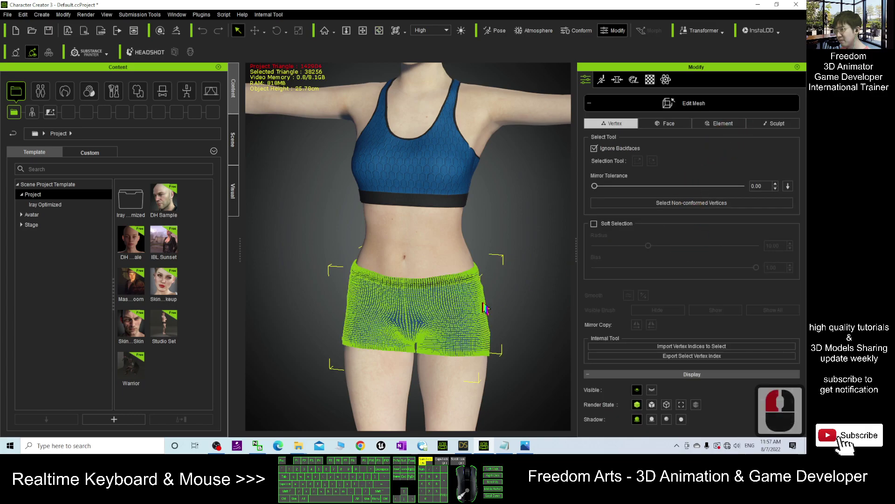
left_click(774, 123)
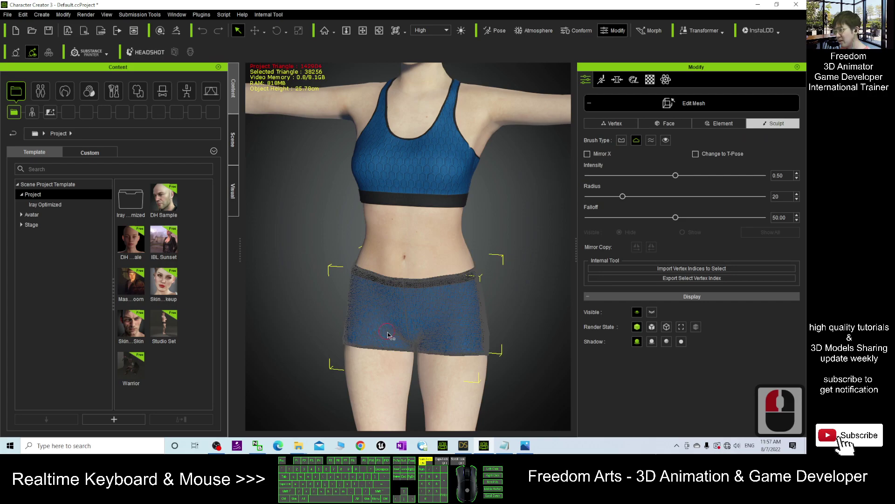
left_click(740, 102)
Brighten the character by turning on the auxiliary light.
key("c")
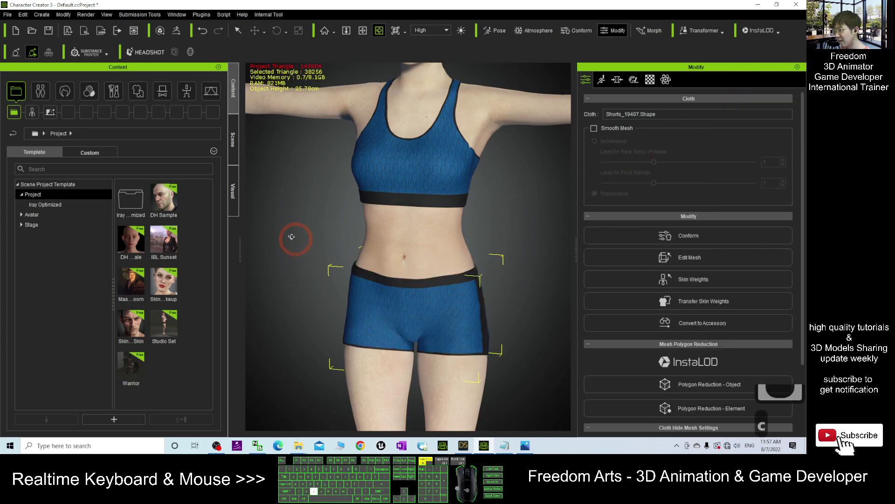
left_click_drag(295, 239, 388, 329)
key("c")
left_click_drag(271, 224, 779, 233)
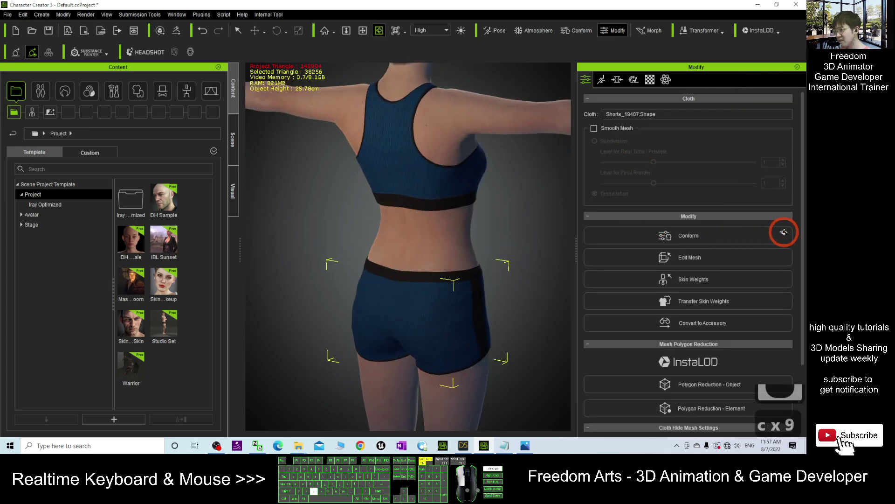
left_click(462, 31)
Examine the sports bra and shorts from several angles, and compare the view with the auxiliary light off and on.
key("c")
left_click_drag(490, 186, 228, 158)
left_click_drag(396, 158, 380, 254)
scroll(354, 164, "up", 8)
key("x")
key("c")
left_click_drag(481, 246, 411, 246)
scroll(412, 246, "down", 4)
key("c")
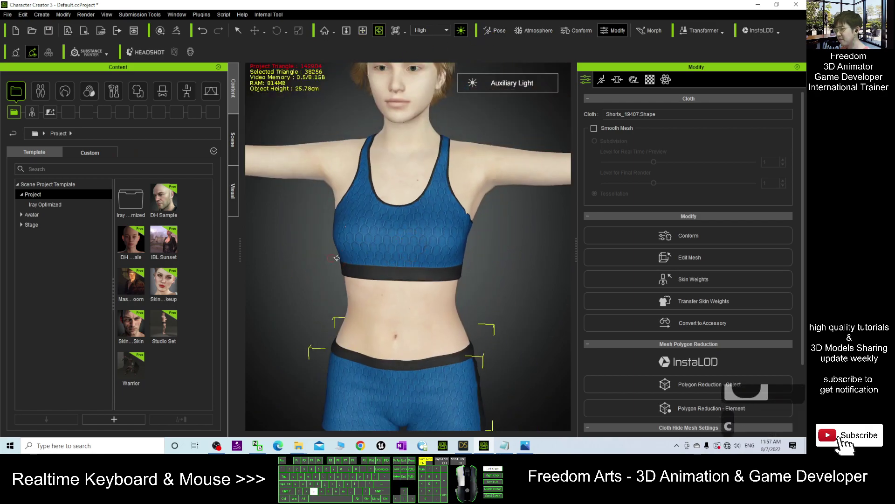
left_click_drag(335, 258, 410, 286)
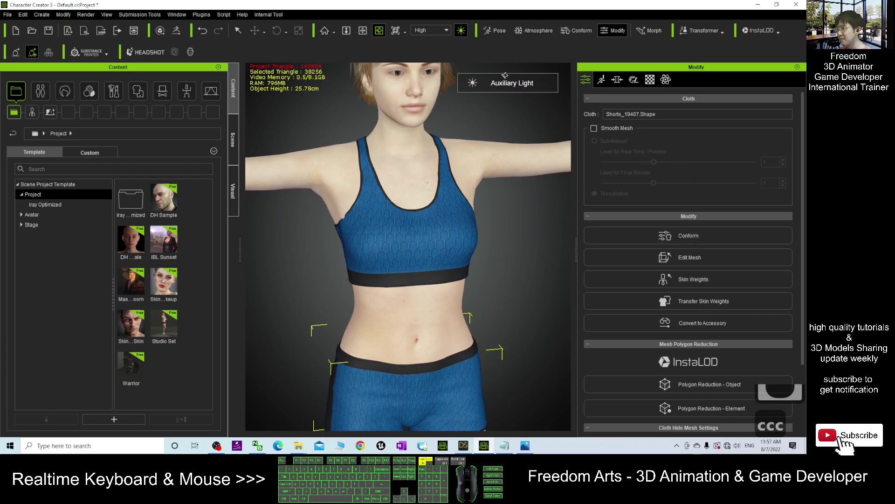
left_click(462, 31)
left_click(462, 31)
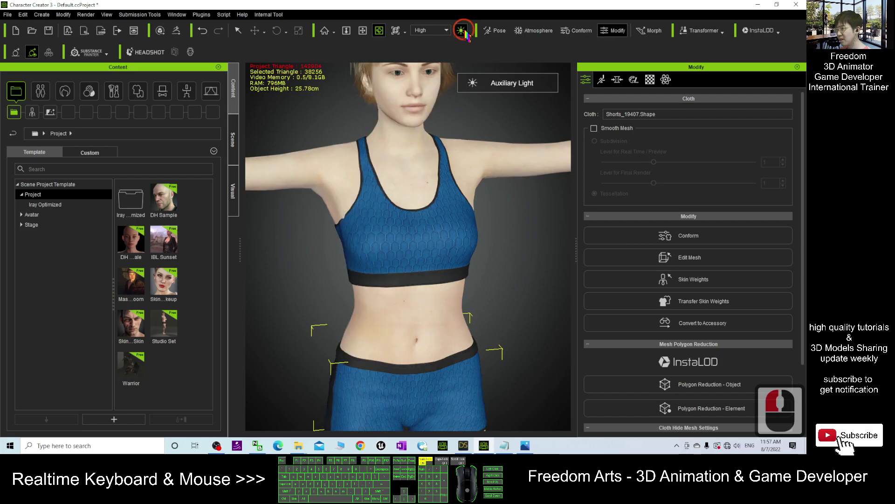
Sculpt the sports bra mesh outward over the bust and along the right armhole edge to cover the skin poking through.
left_click(431, 219)
left_click(429, 215)
left_click(432, 215)
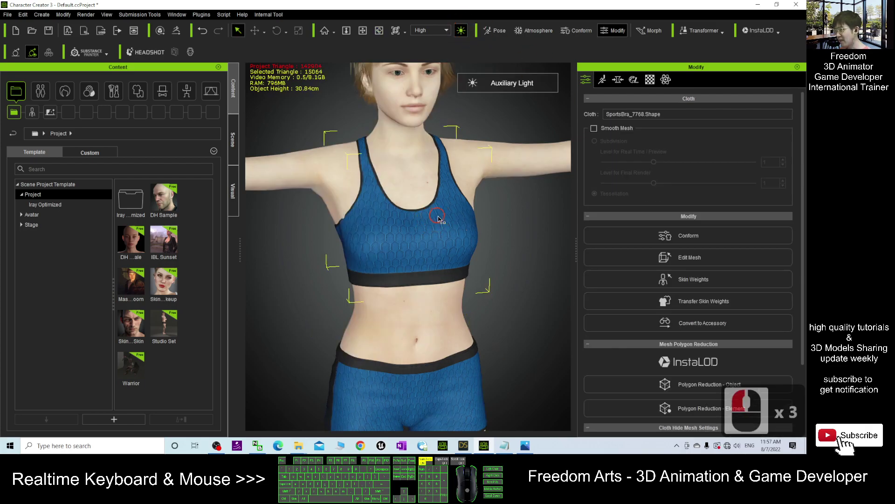
left_click(380, 167)
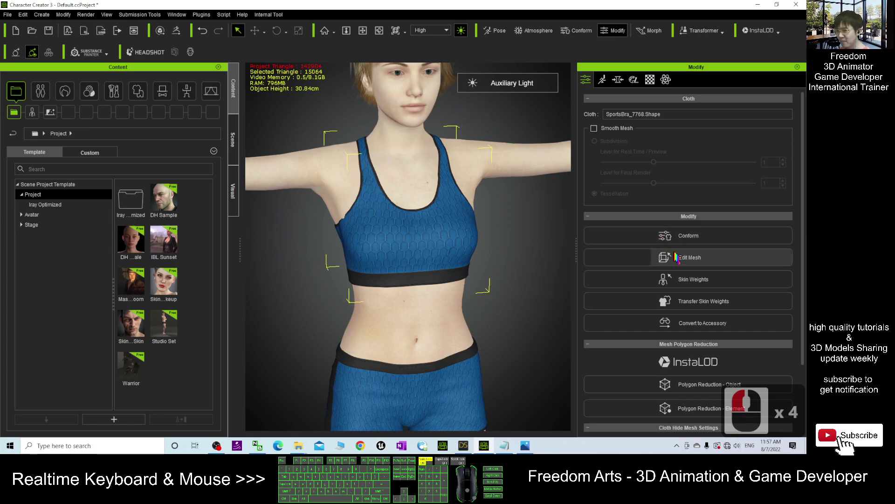
left_click(692, 262)
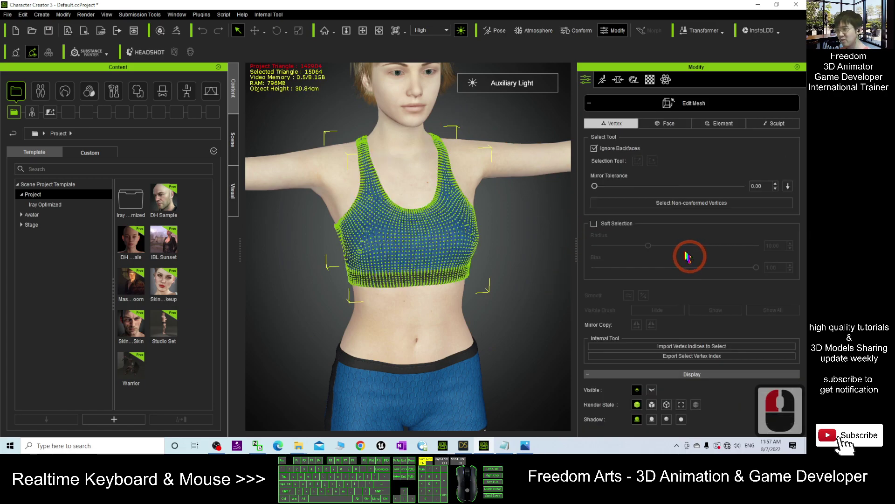
left_click(773, 123)
left_click(652, 154)
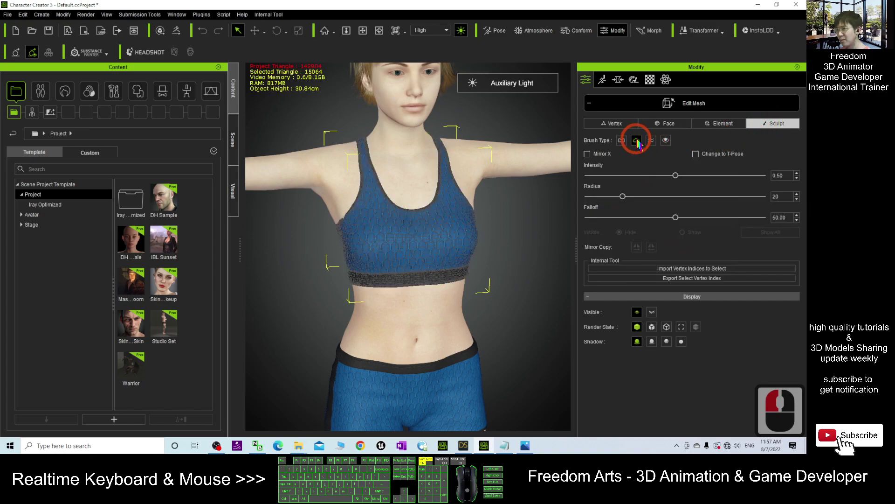
left_click(636, 140)
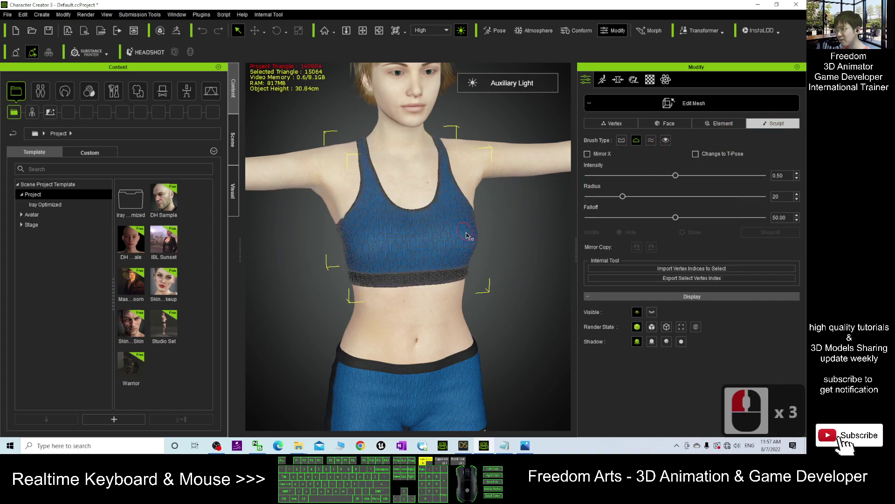
left_click_drag(466, 233, 402, 233)
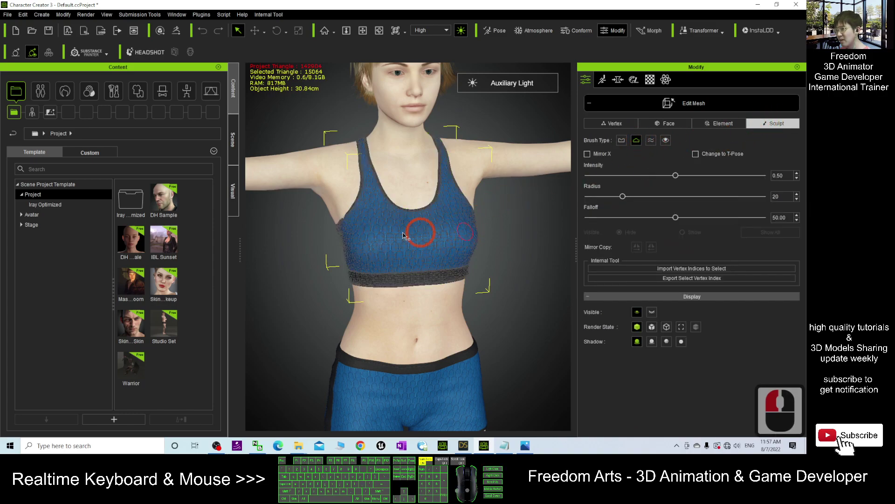
left_click(346, 221)
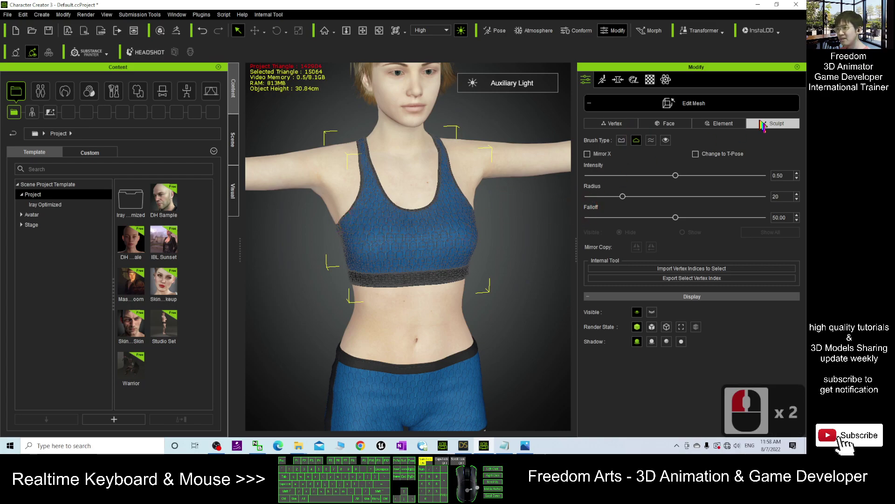
left_click(710, 104)
Sculpt the sports bra's left armhole edge to even out the notch, and check the fit.
key("c")
left_click_drag(373, 237, 433, 242)
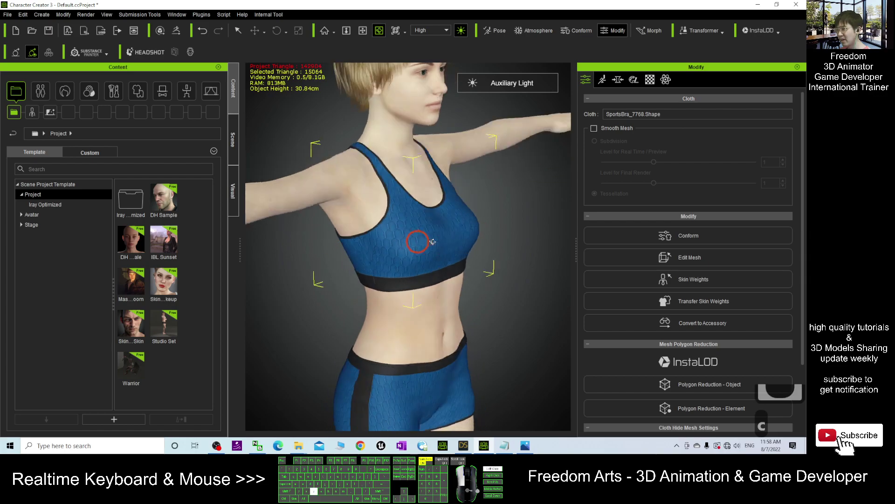
mouse_move(433, 241)
right_mouse_down()
mouse_move(212, 220)
mouse_move(280, 240)
mouse_move(440, 235)
right_mouse_up()
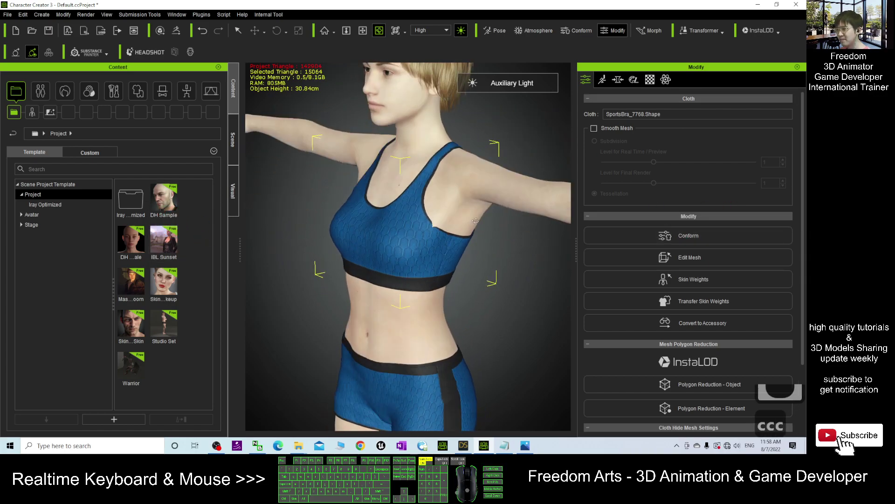
left_click(695, 257)
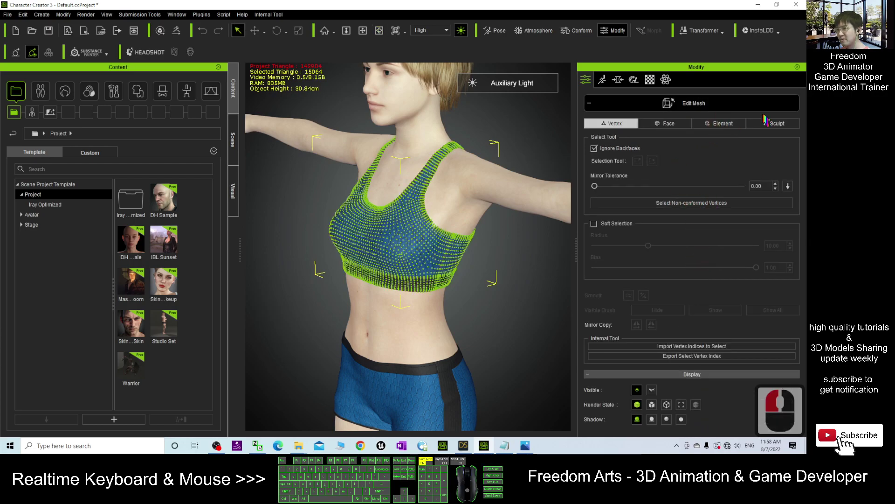
left_click(774, 123)
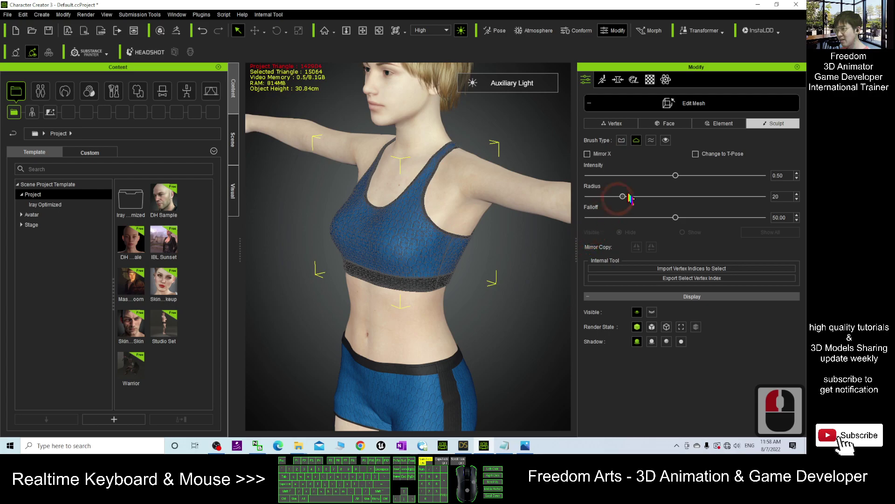
left_click(734, 104)
key("c")
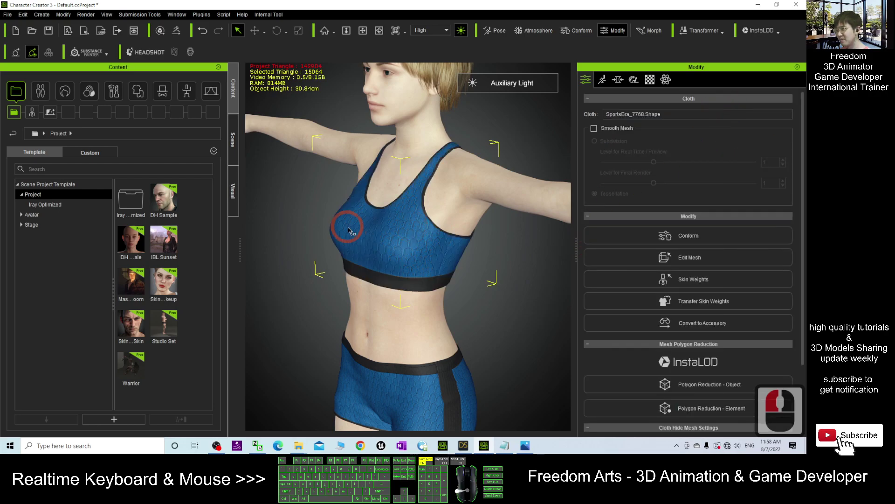
left_click_drag(347, 227, 455, 225)
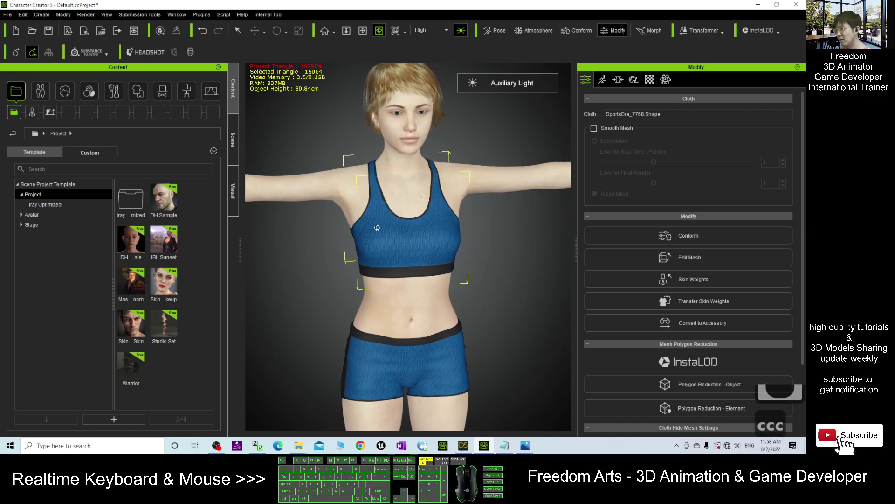
left_click(681, 258)
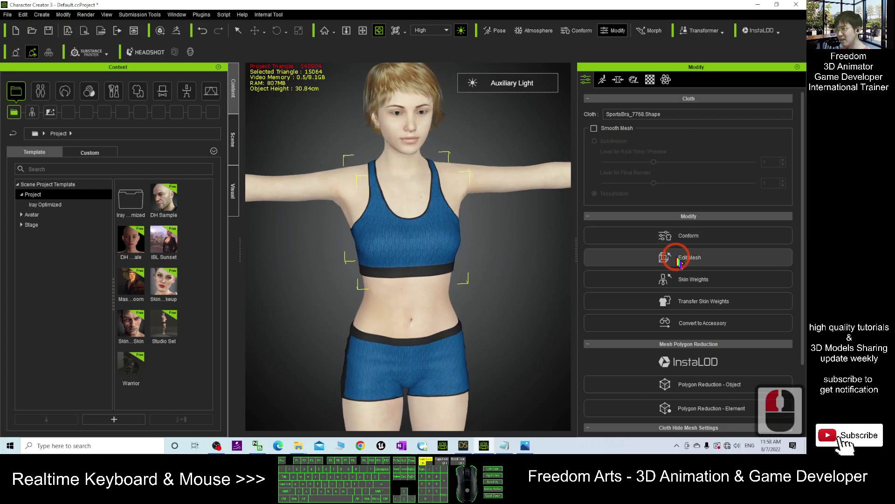
left_click(765, 124)
left_click(636, 141)
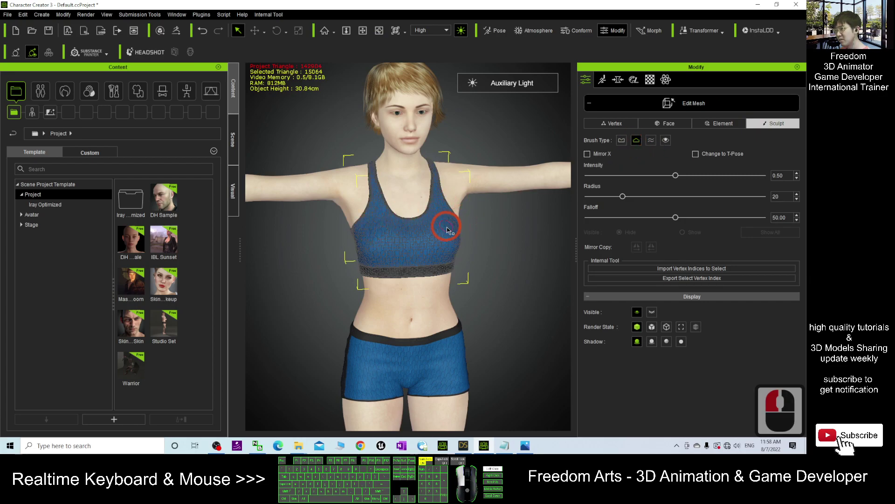
left_click(702, 107)
Examine the fit of the sports bra and shorts from several angles, both close up and with the full body in view.
key("c")
left_click_drag(434, 275, 80, 244)
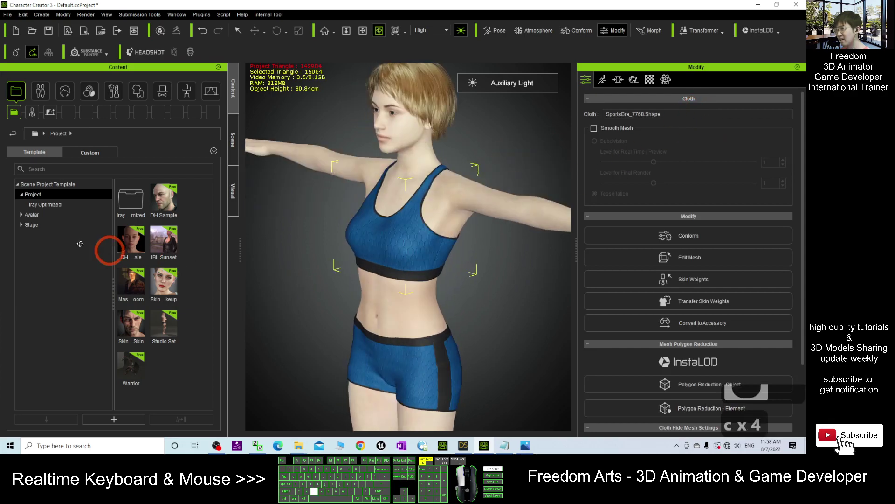
right_click_drag(80, 244, 347, 286)
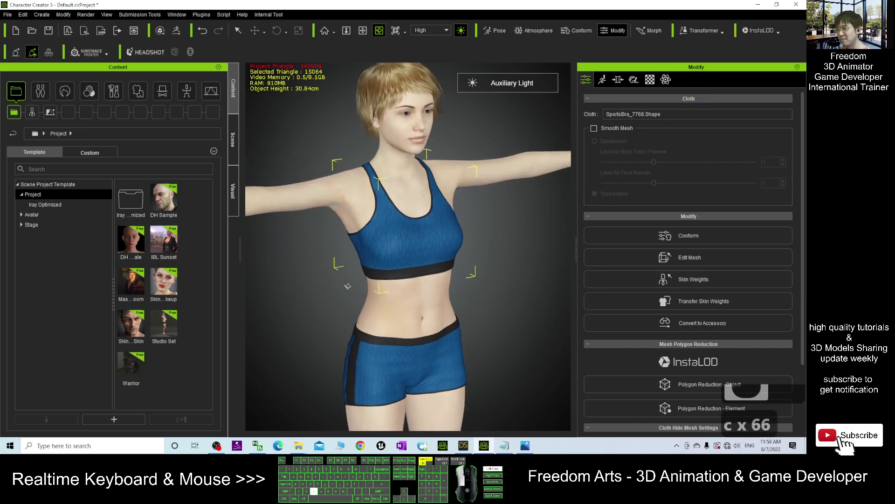
scroll(410, 286, "down", 6)
left_click_drag(348, 286, 453, 236)
key("c")
scroll(463, 292, "down", 8)
key("x")
key("c")
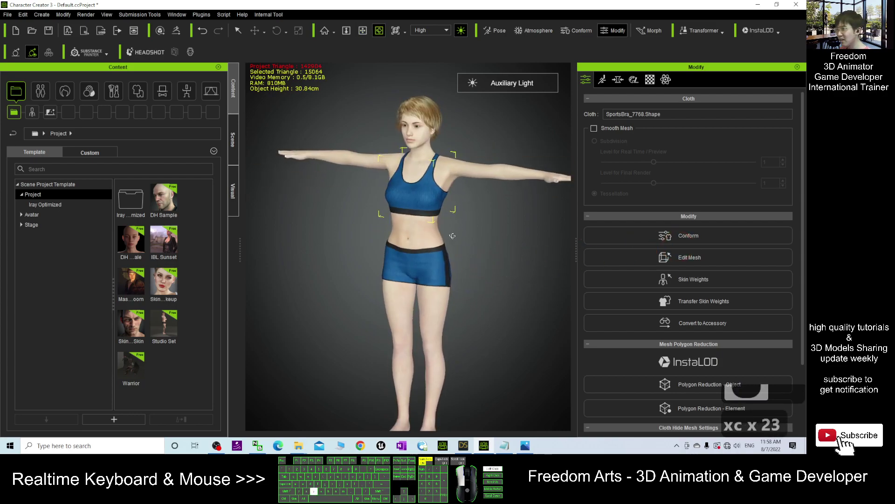
scroll(440, 163, "up", 14)
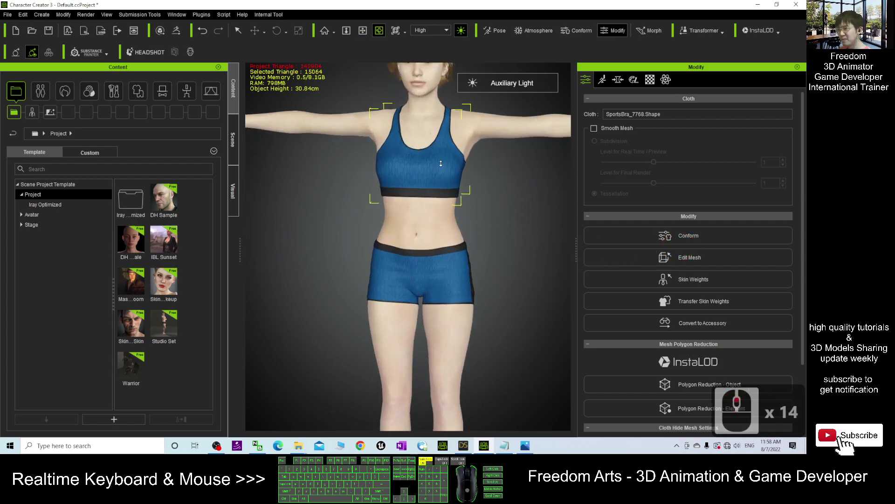
scroll(440, 163, "up", 2)
key("x")
left_click_drag(430, 100, 214, 356)
scroll(413, 294, "up", 14)
key("c")
left_click_drag(422, 252, 452, 223)
scroll(427, 354, "down", 10)
scroll(427, 355, "down", 5)
key("x")
key("c")
scroll(453, 280, "down", 5)
key("x")
left_click_drag(458, 343, 465, 257)
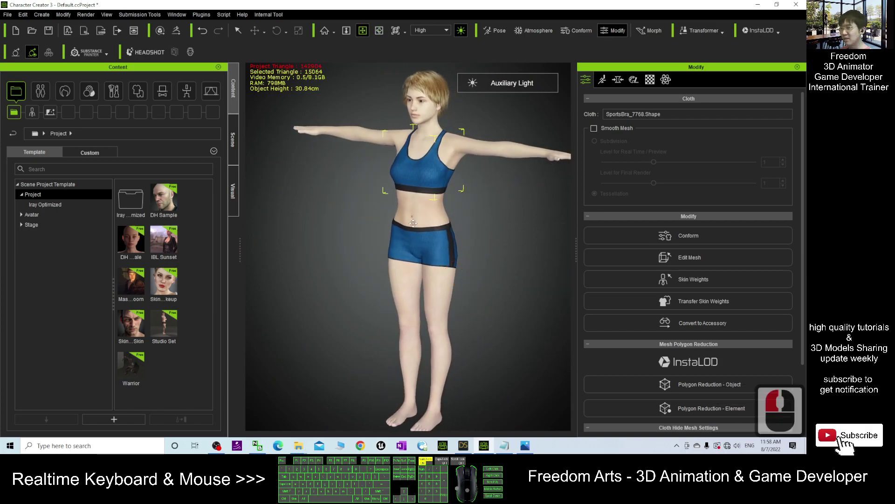
scroll(406, 247, "down", 3)
key("c")
left_click_drag(418, 289, 448, 247)
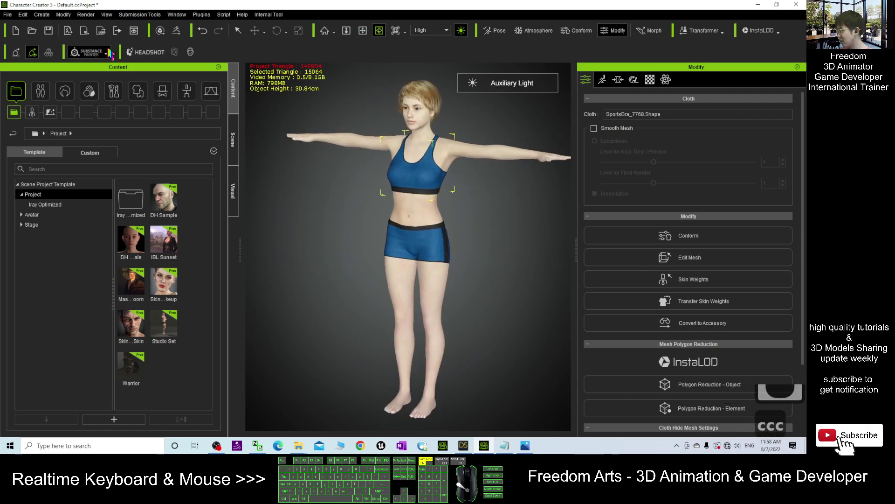
Deselect the sports bra and add the current scene to the custom Project content library.
left_click(93, 153)
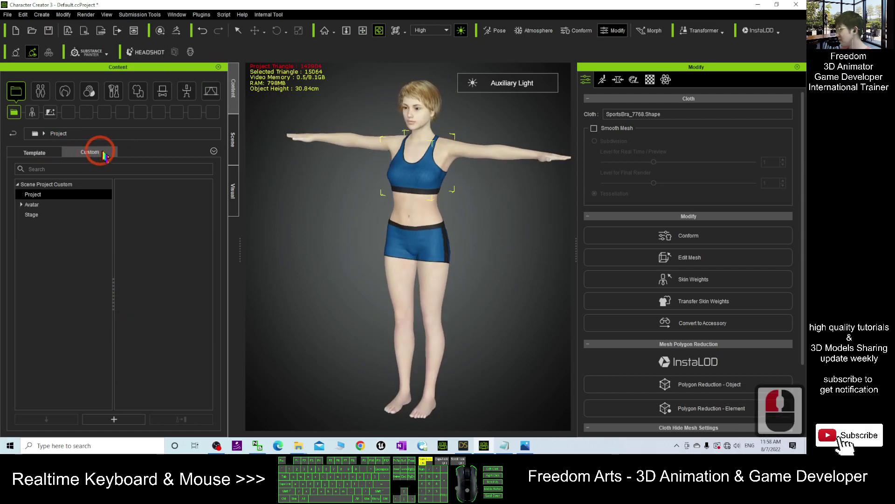
left_click(98, 154)
left_click(41, 194)
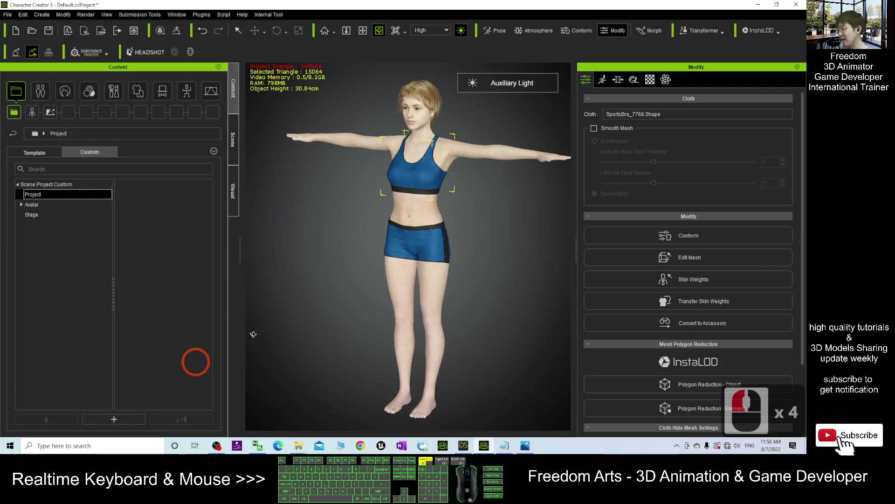
scroll(429, 280, "up", 2)
scroll(430, 280, "down", 2)
key("q")
left_click(488, 262)
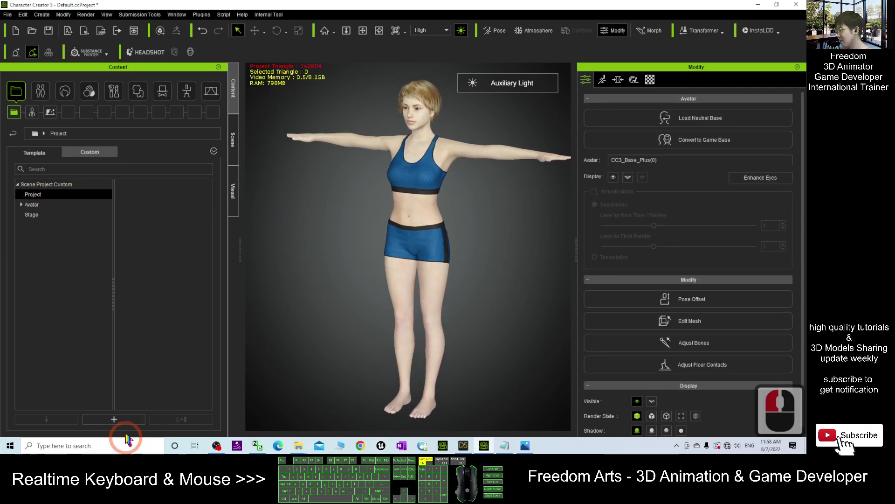
left_click(113, 419)
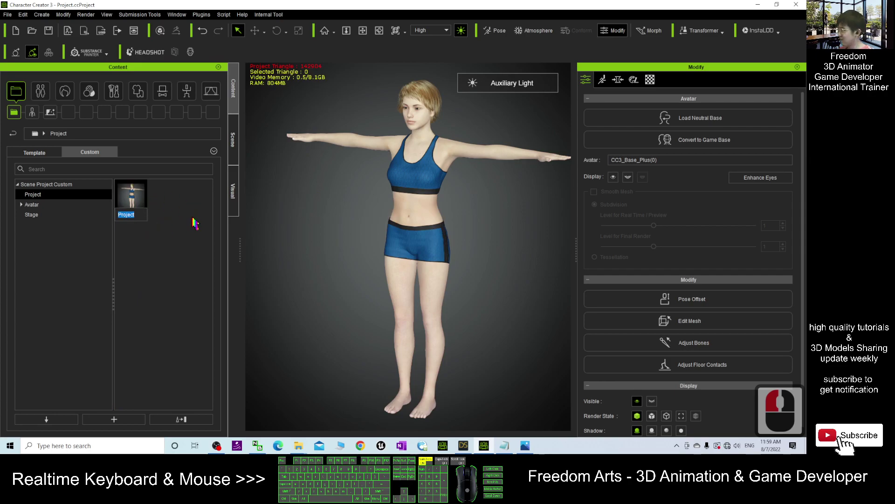
Name the saved custom project "DAZ Genesis 8.1 Female".
type("DAZ Gen")
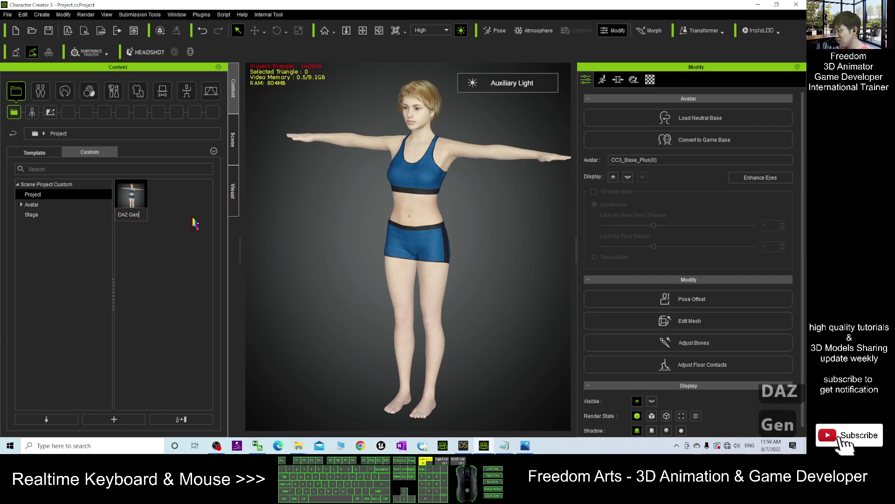
type("esis 8.1 F")
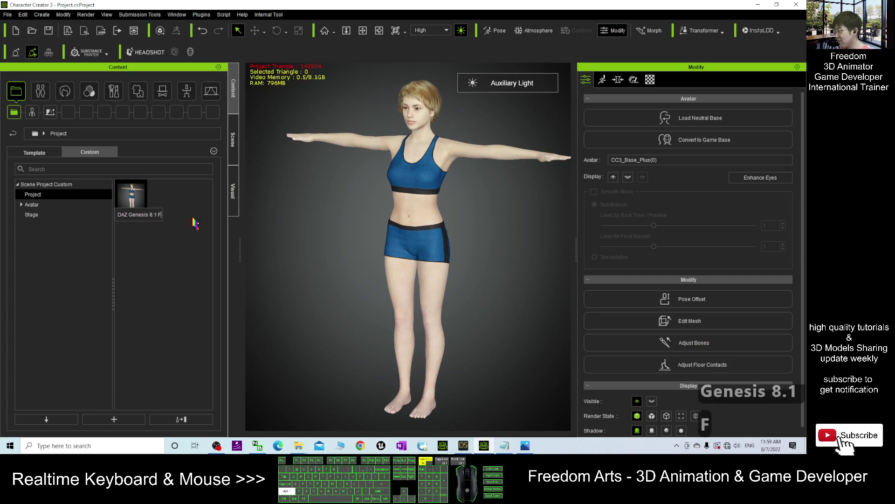
type("emale")
key("Return")
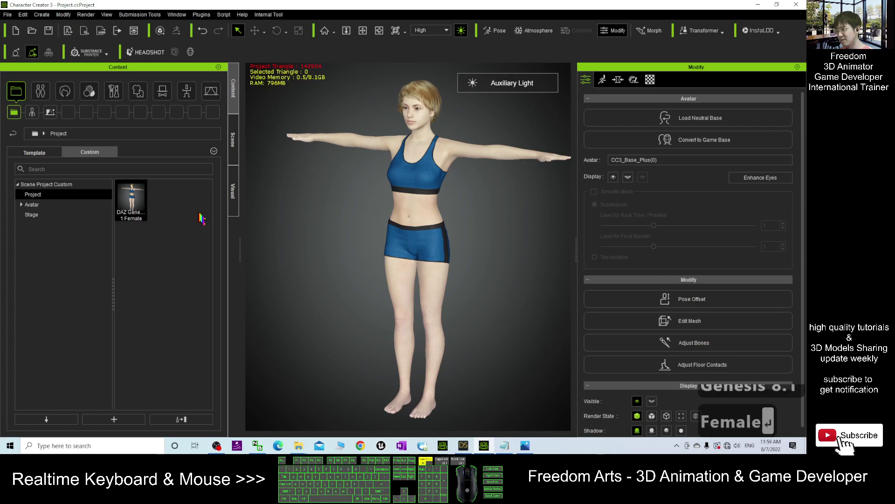
Switch to the image viewer window to view cover.jpg.
left_click(525, 446)
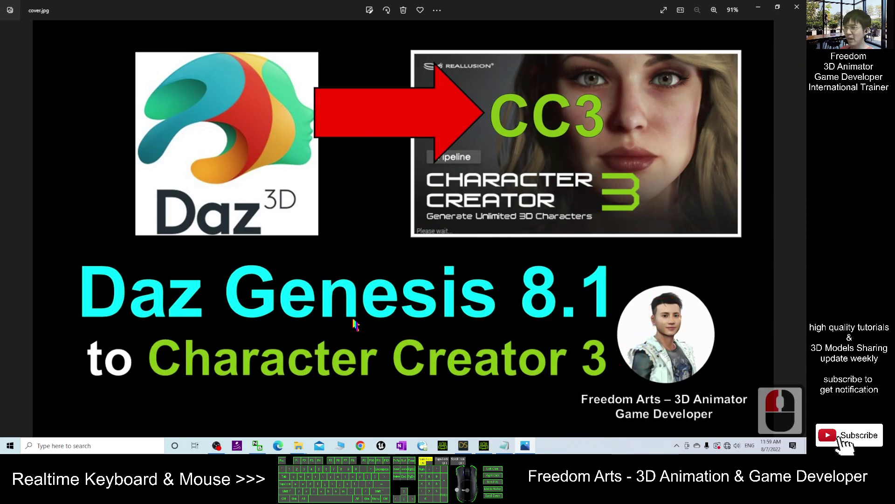